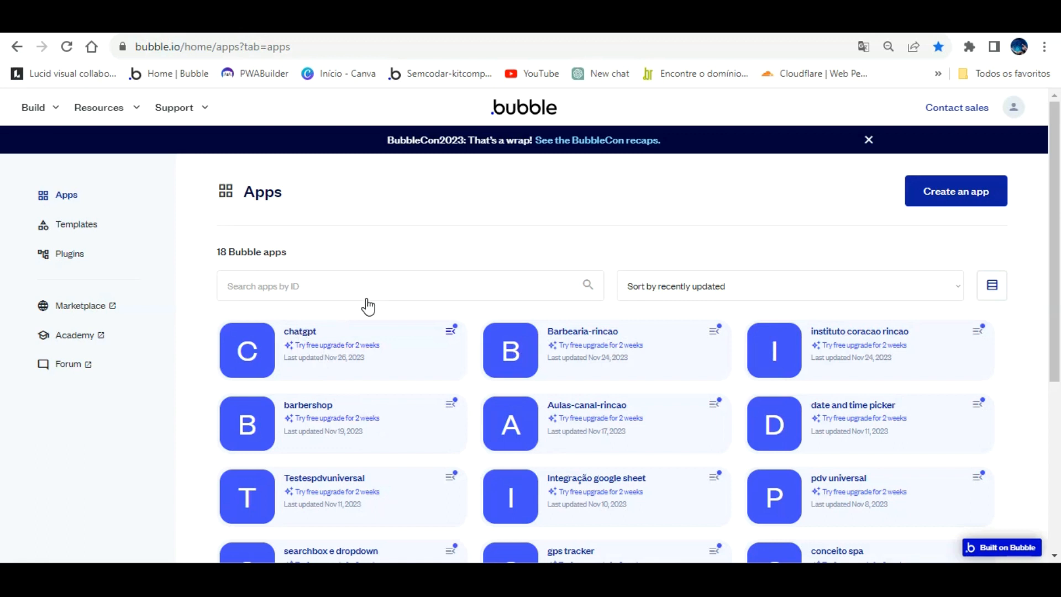
Open the "chatgpt" app from the Bubble apps list in the editor.
scroll(310, 320, down, 5)
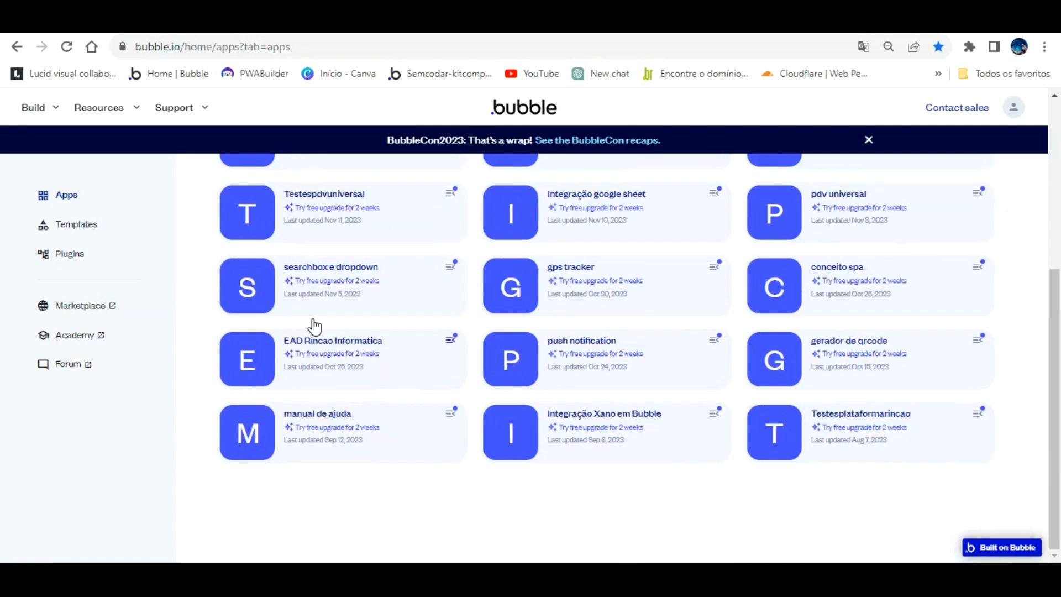
scroll(313, 326, up, 4)
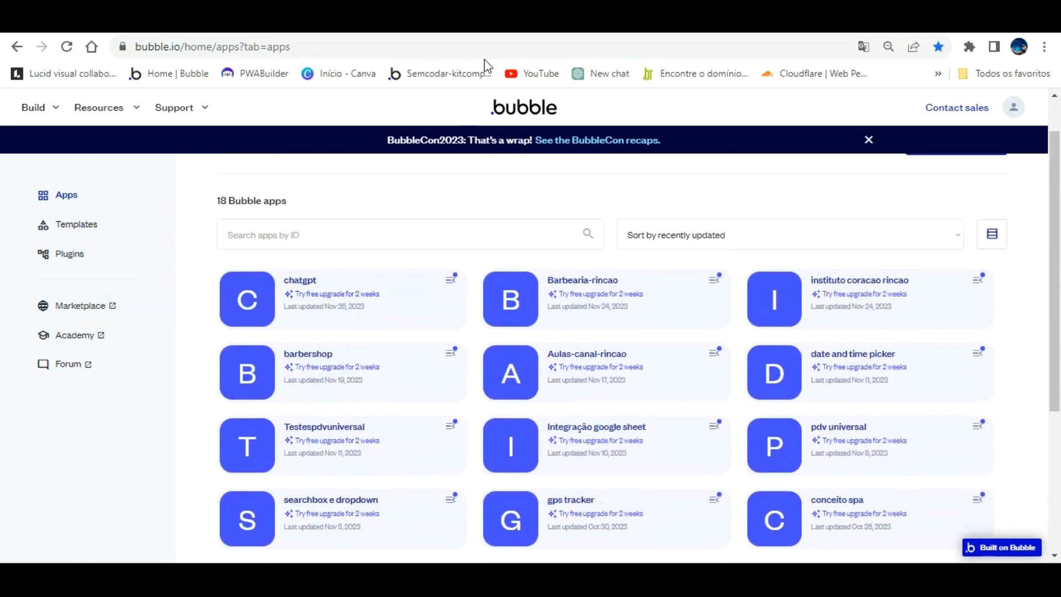
click(330, 265)
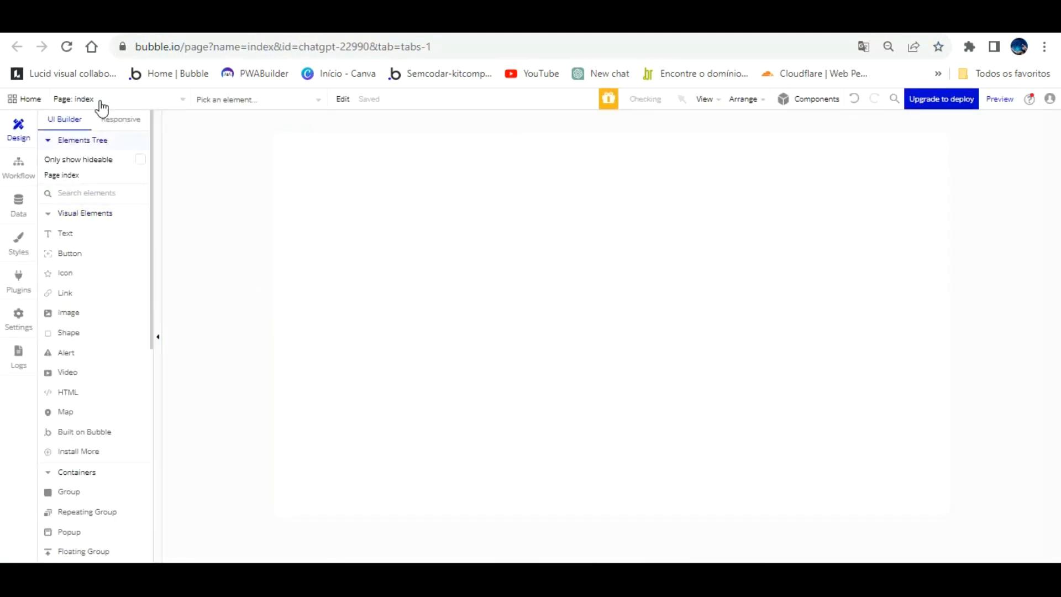
Examine the app's page list and the fields of the Mensagens data type.
click(152, 99)
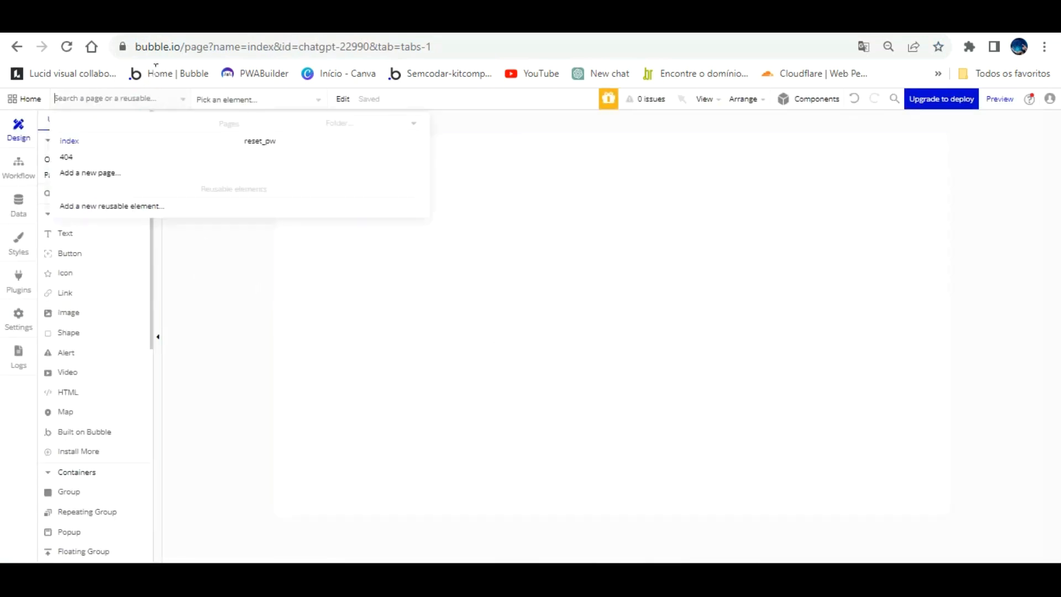
click(20, 161)
click(18, 201)
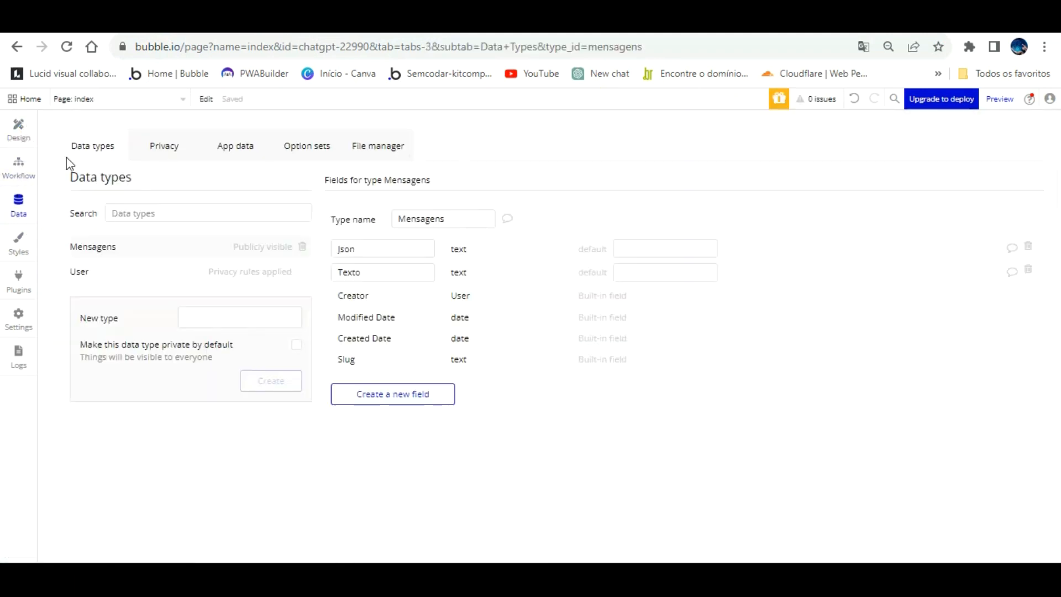
click(16, 163)
Install the API Connector plugin in the app.
click(19, 274)
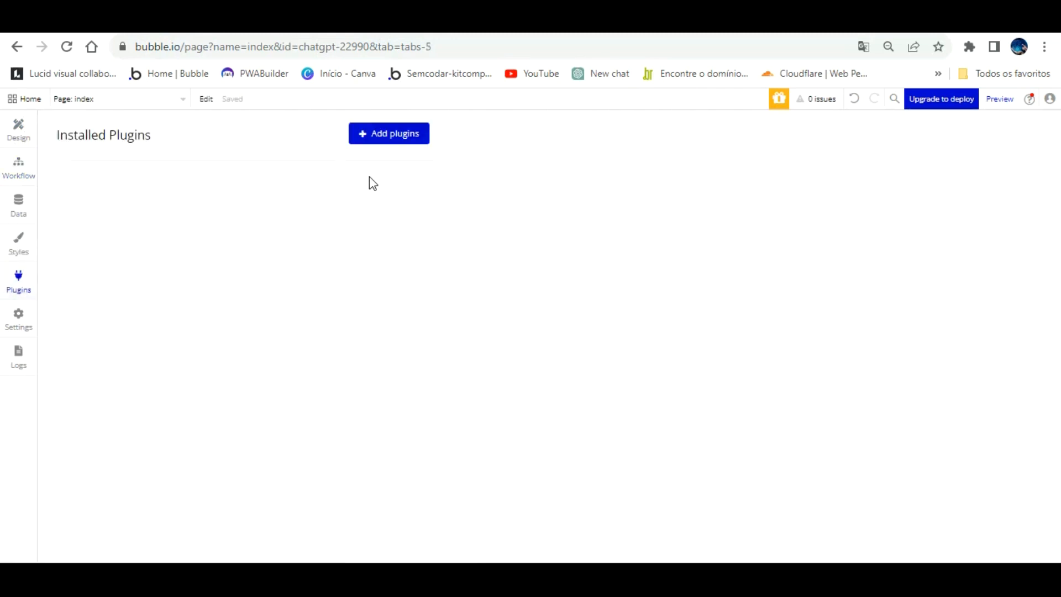
click(391, 130)
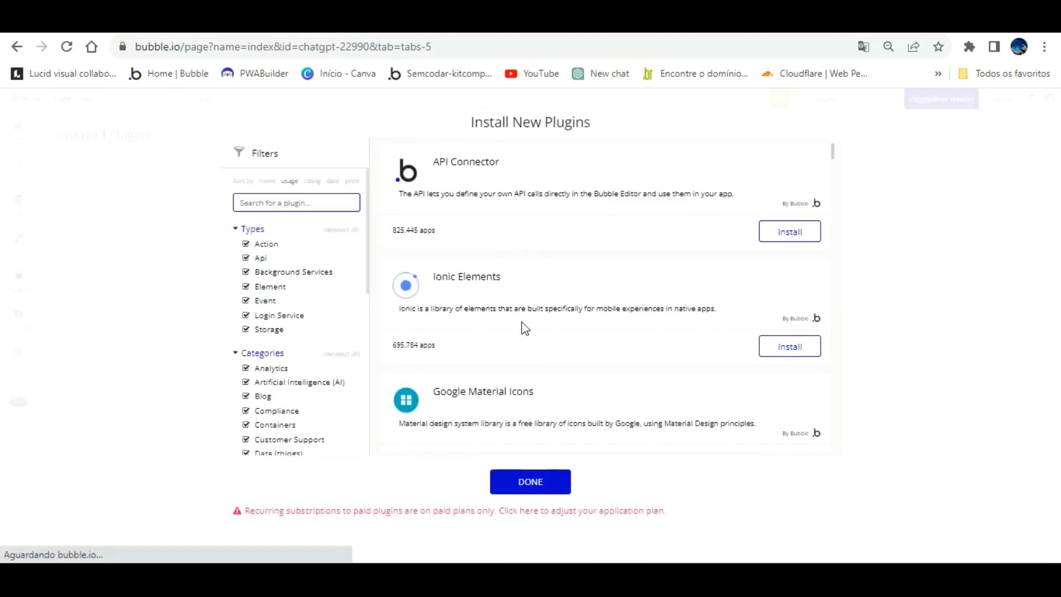
click(802, 223)
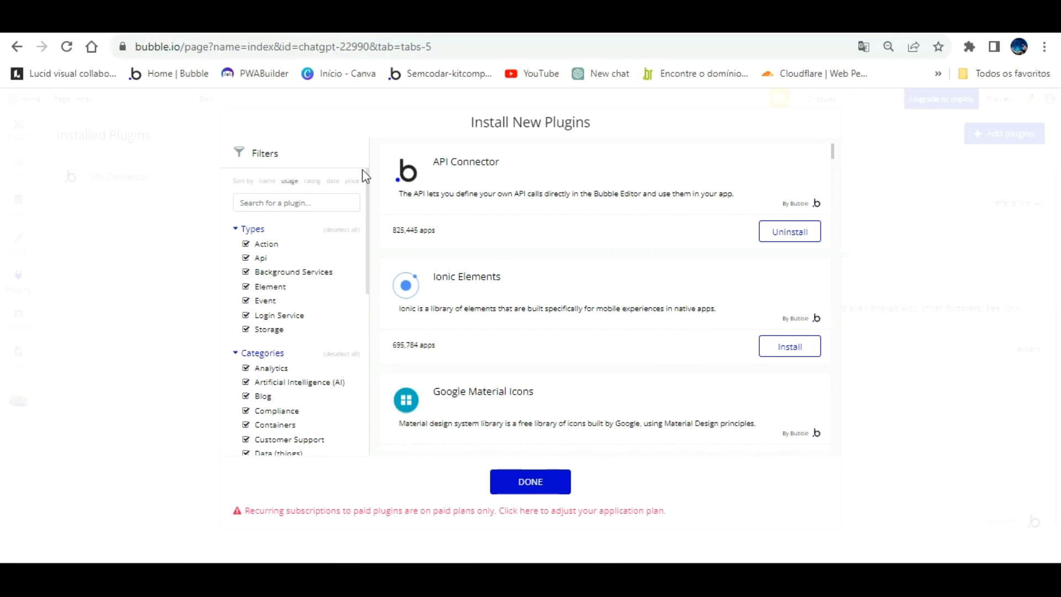
Search the plugin library for "chatgpt" and install the free OpenAI ChatGPT Dall-E · BEP plugin.
click(315, 202)
text(chat)
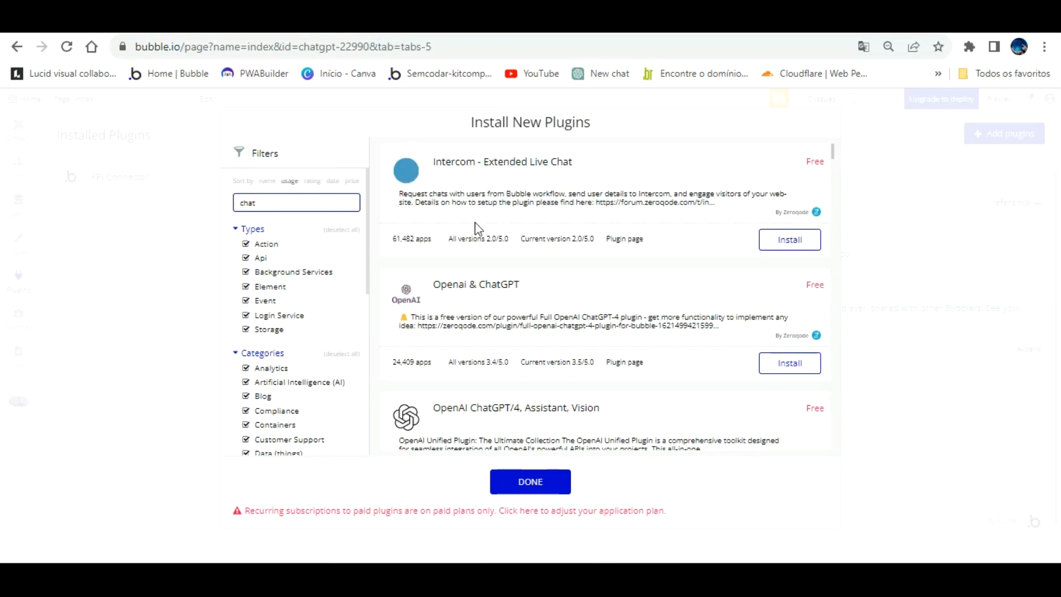
scroll(623, 315, down, 4)
scroll(626, 315, down, 8)
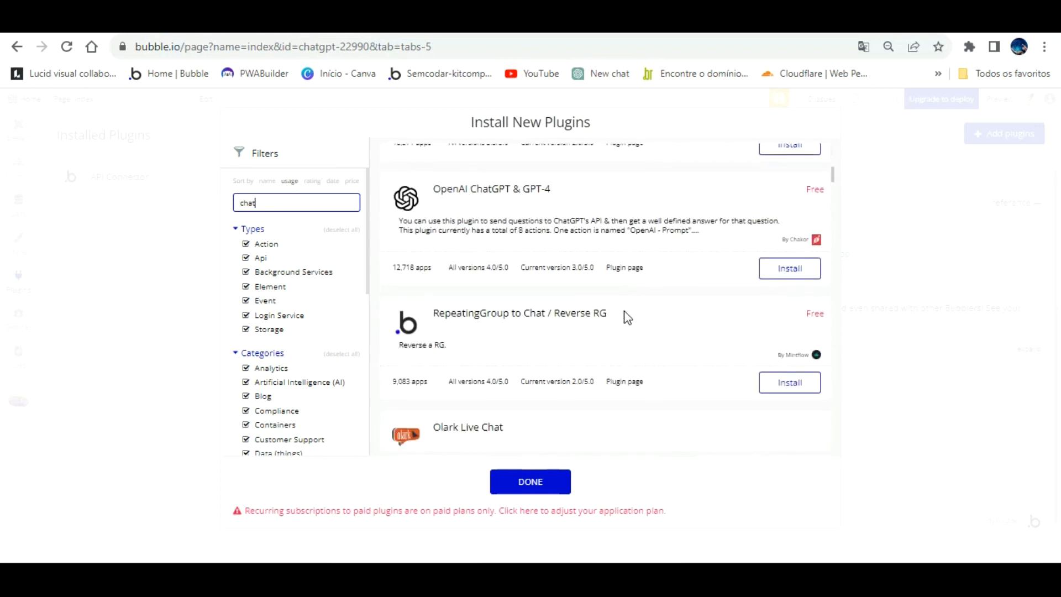
scroll(609, 312, up, 5)
text(gpt)
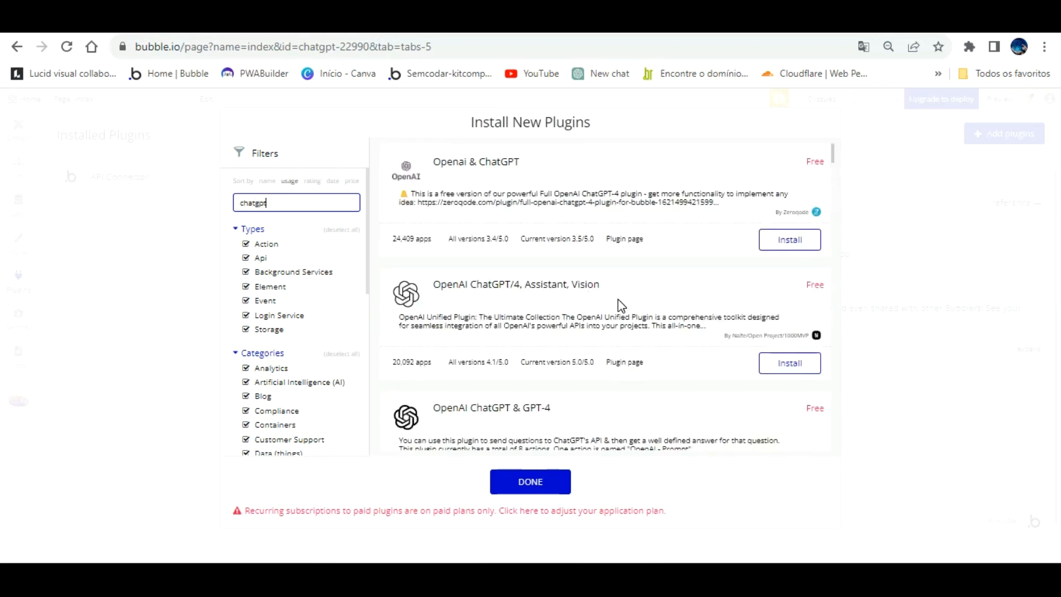
scroll(618, 299, down, 3)
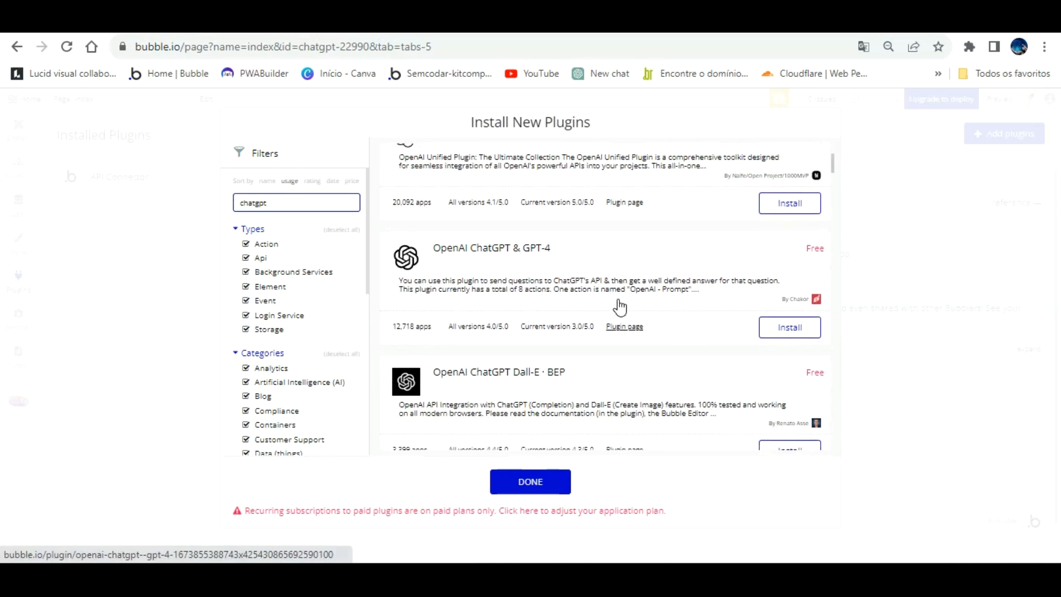
scroll(618, 305, down, 3)
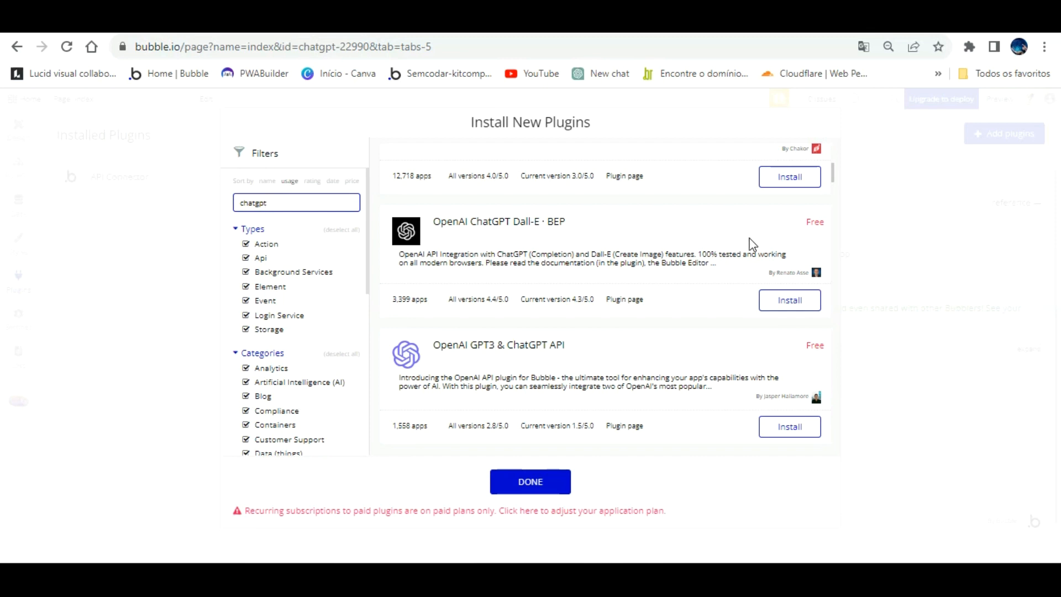
click(804, 298)
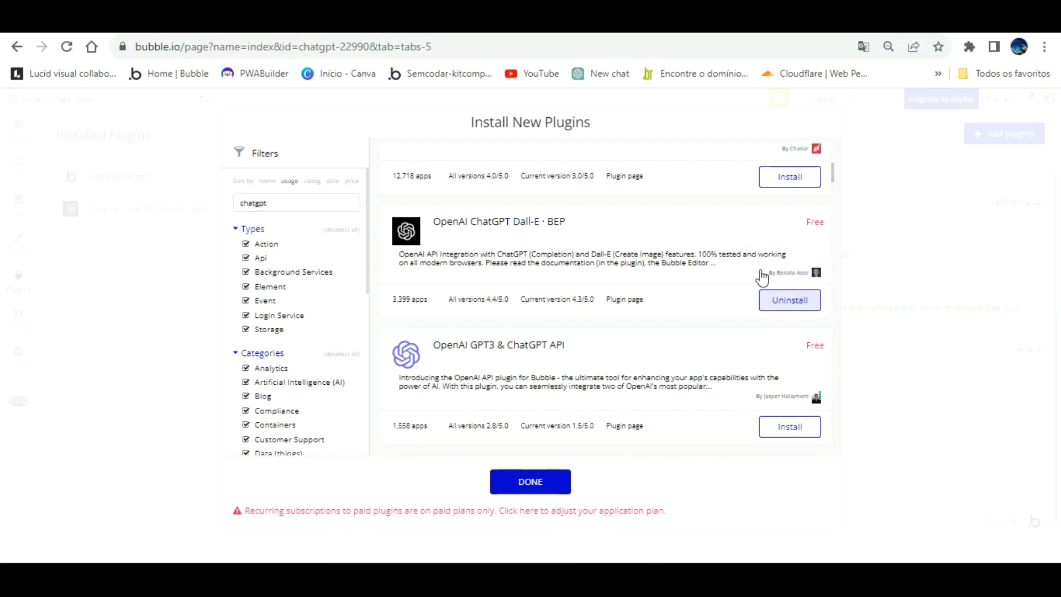
click(530, 478)
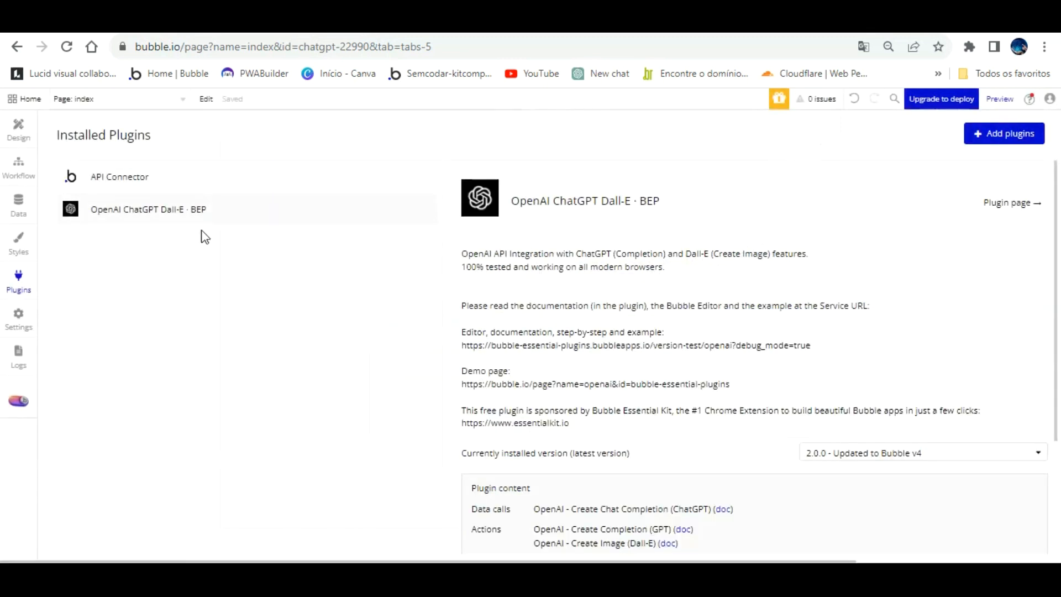
Add a text element across the upper part of the index page, 1080 px wide, about 81 px high, at X 0.
click(19, 129)
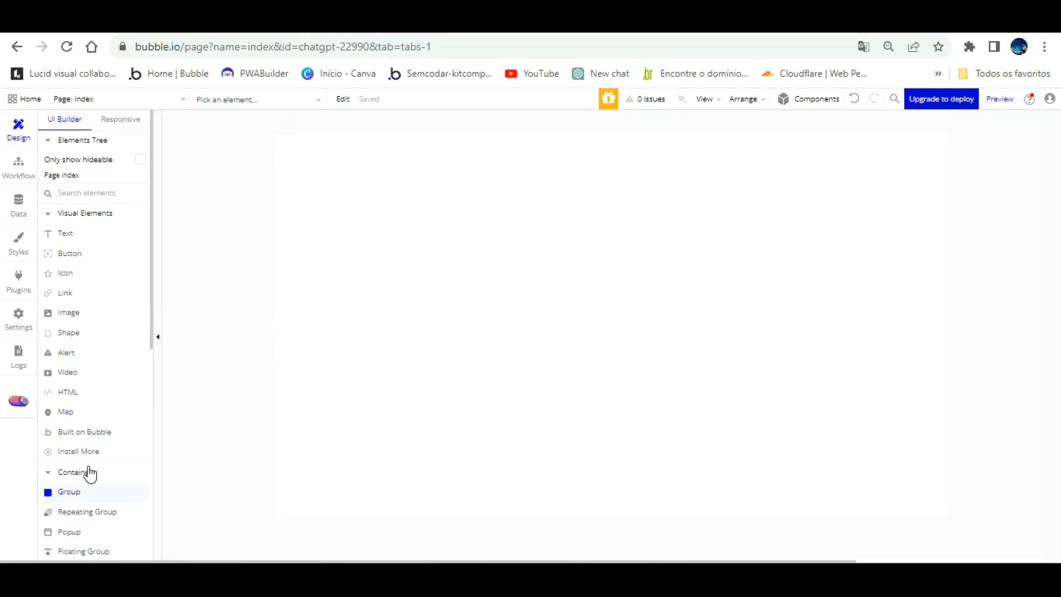
scroll(90, 307, down, 2)
scroll(83, 252, up, 2)
click(70, 227)
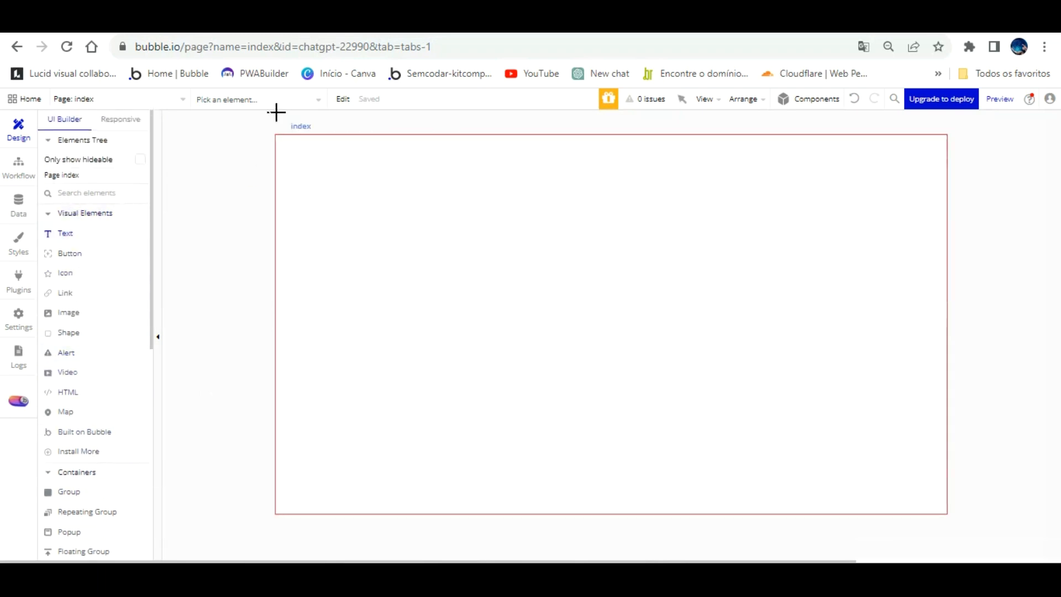
drag(286, 120, 939, 165)
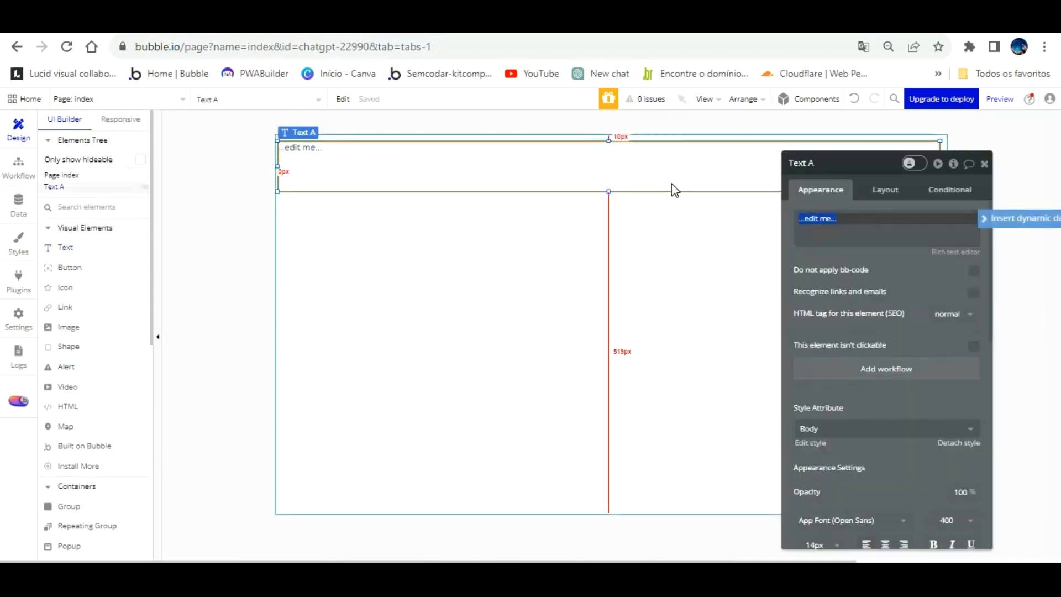
click(885, 188)
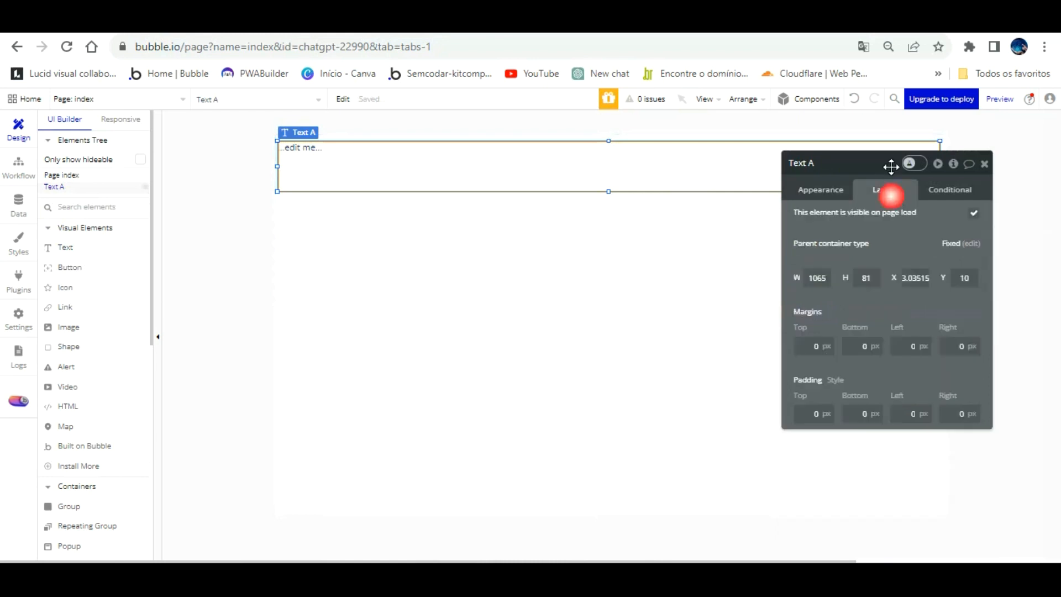
text(1080)
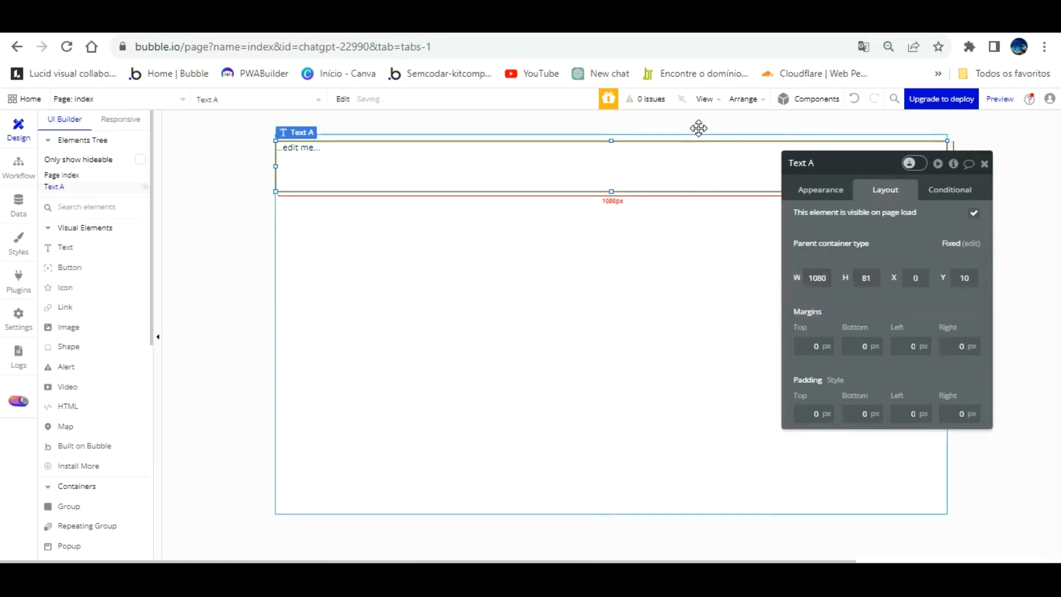
Detach the text element's Body style and center its text horizontally.
click(829, 193)
click(954, 442)
click(843, 449)
scroll(833, 355, down, 1)
scroll(834, 356, up, 1)
Replace the placeholder text with "RINCÃO INFORMATICA" and a second line reading "Aula De IntegraçãoChat GPT Com Bubble".
click(819, 145)
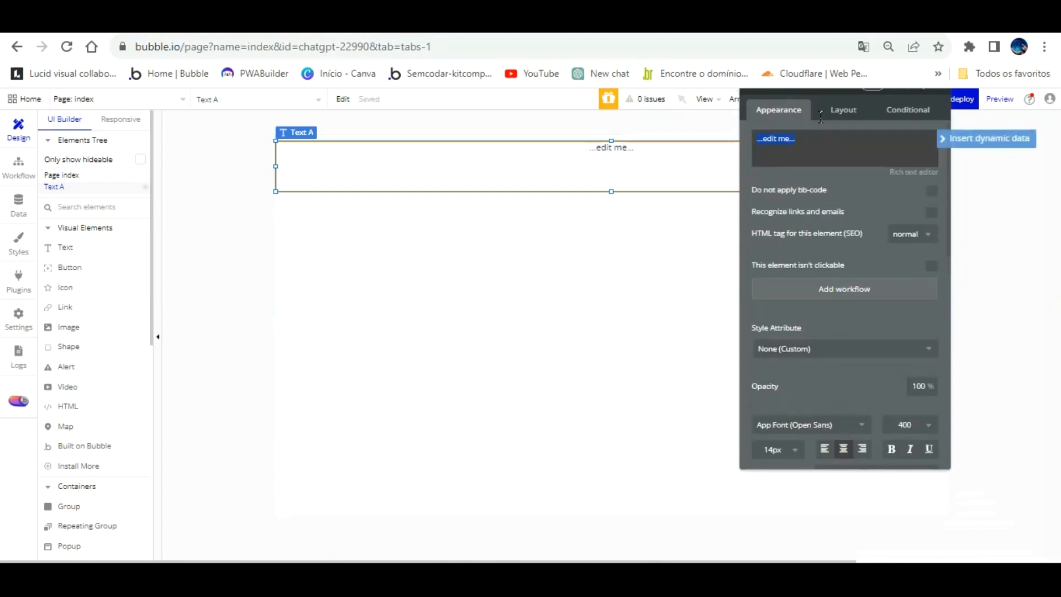
text(RINCÃO INFORMATICA)
key(Return)
text(A)
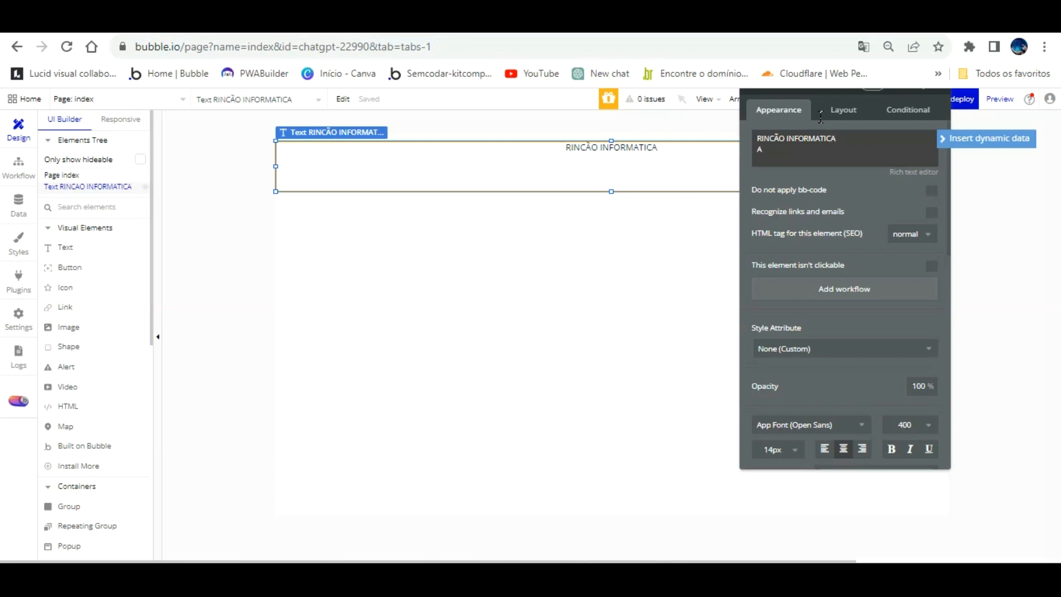
text(ula De IntegraçãoCha)
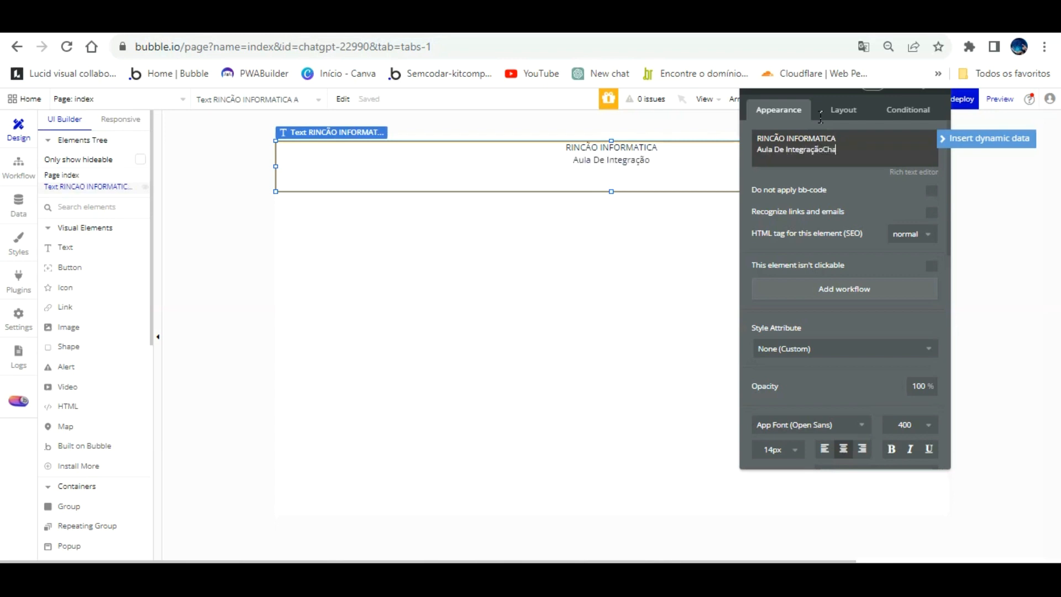
text(t GPT Com)
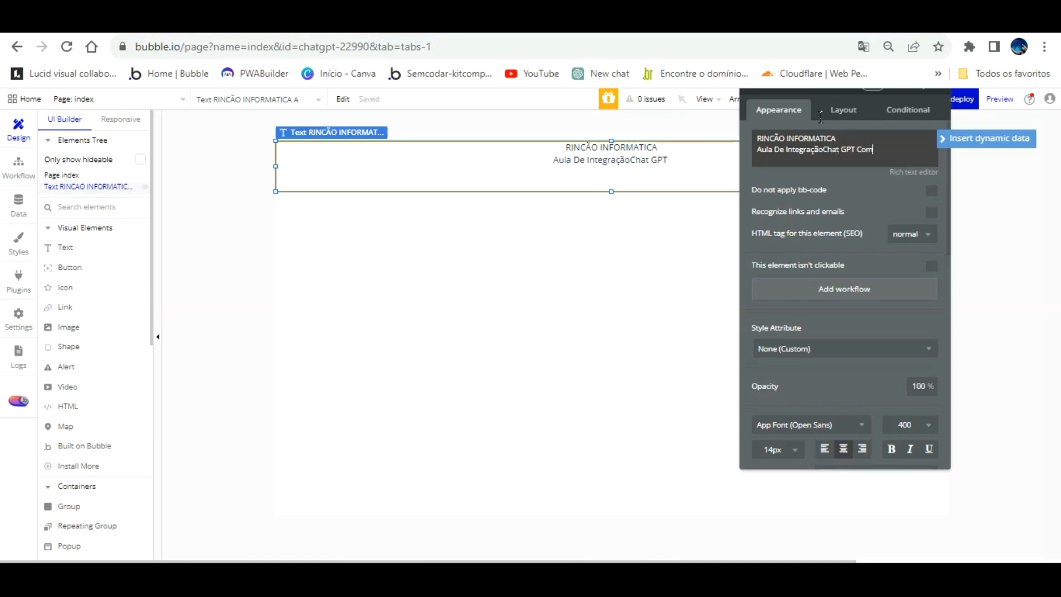
text( Bubble)
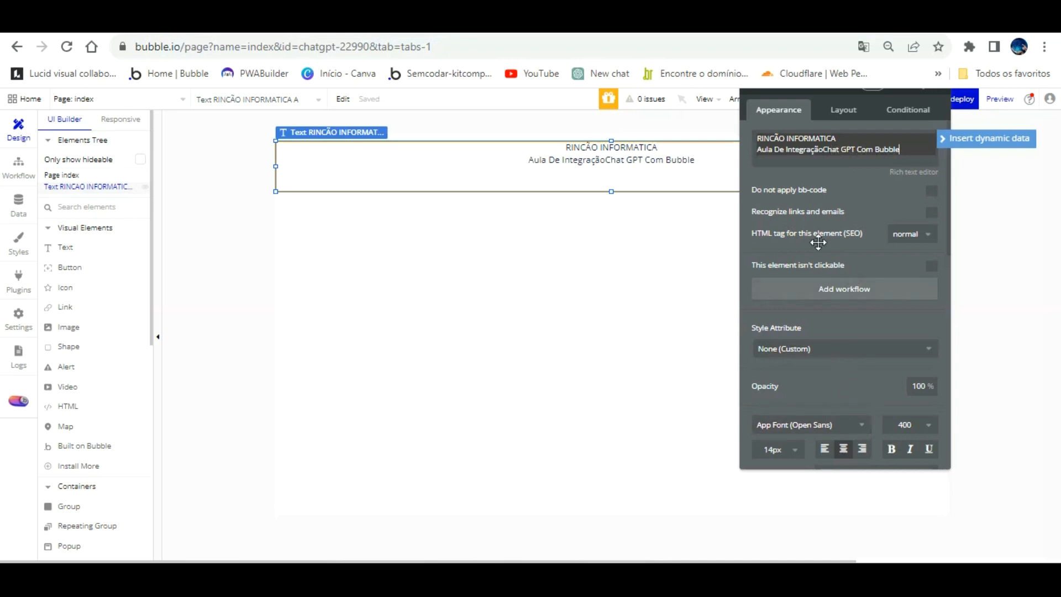
Center the header text vertically in its element and set its font size to 18 px.
scroll(837, 257, down, 3)
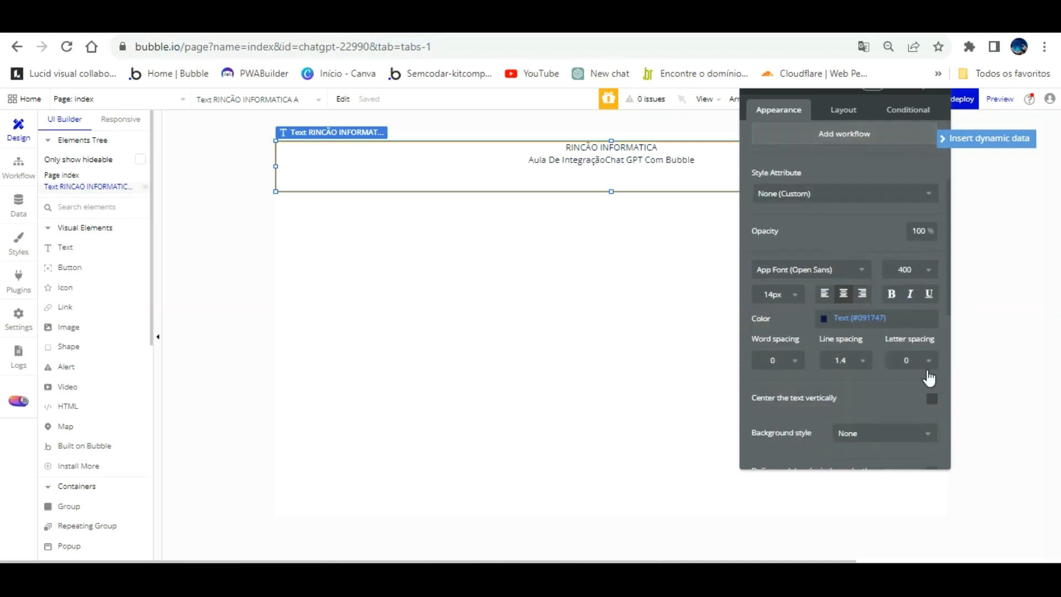
click(931, 398)
click(774, 294)
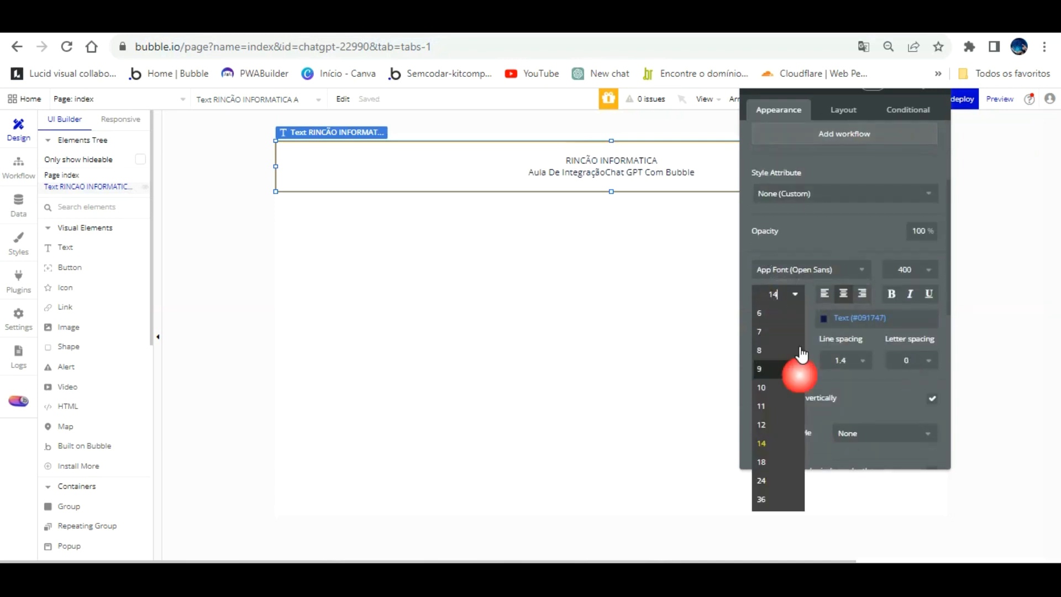
click(785, 462)
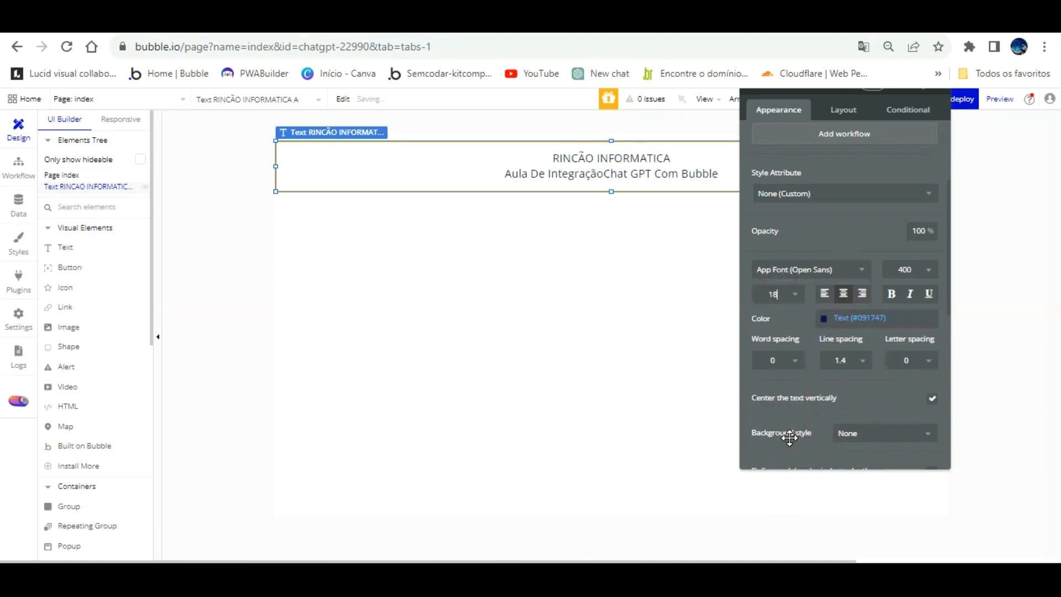
Color the header text Primary contrast (#FFFFFF) and give its element a flat #181515 background.
click(825, 317)
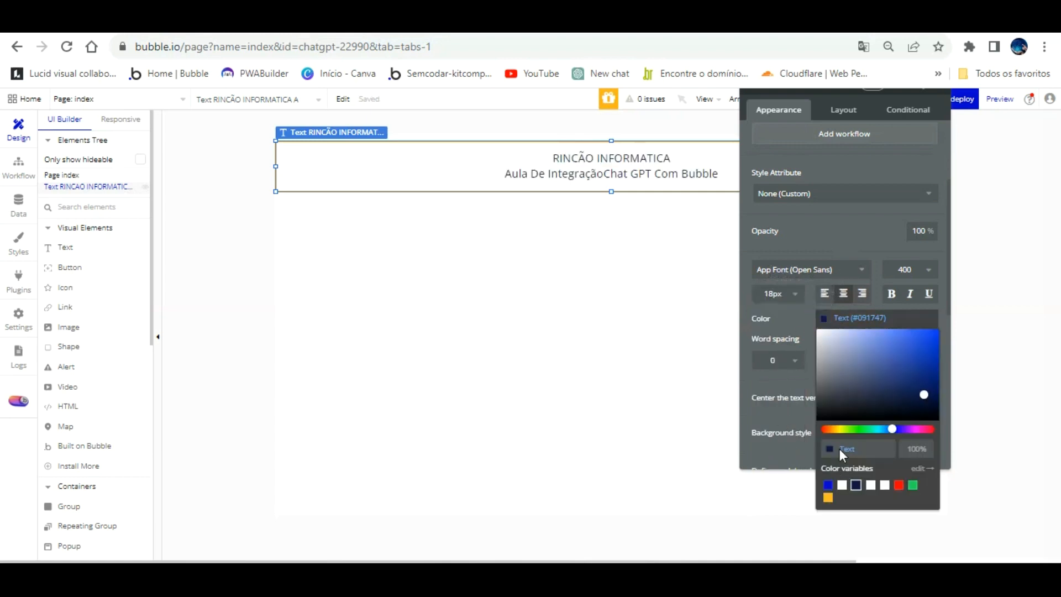
click(842, 484)
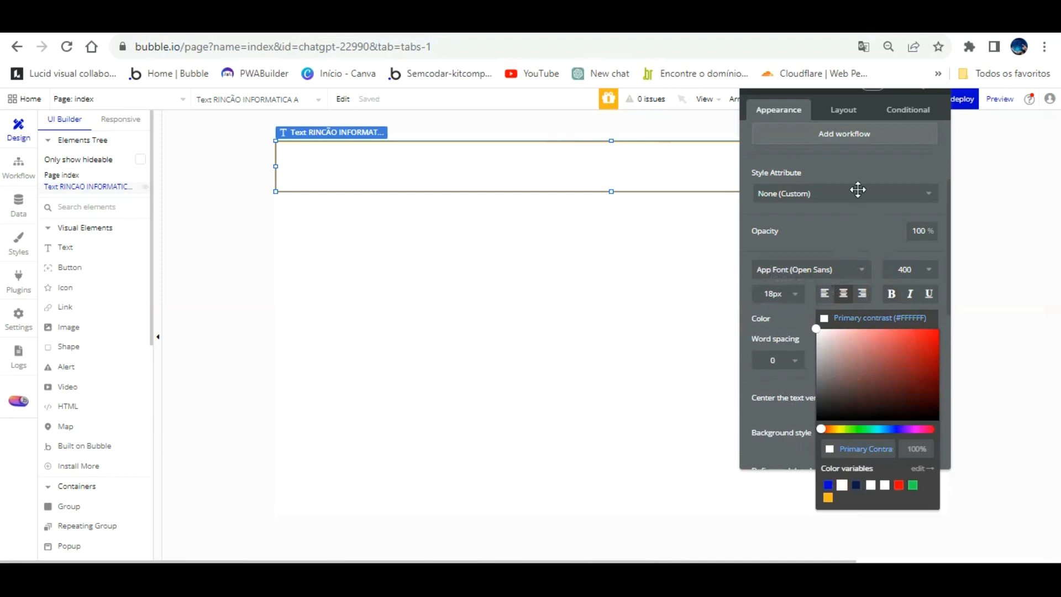
click(851, 215)
scroll(854, 259, down, 3)
click(857, 276)
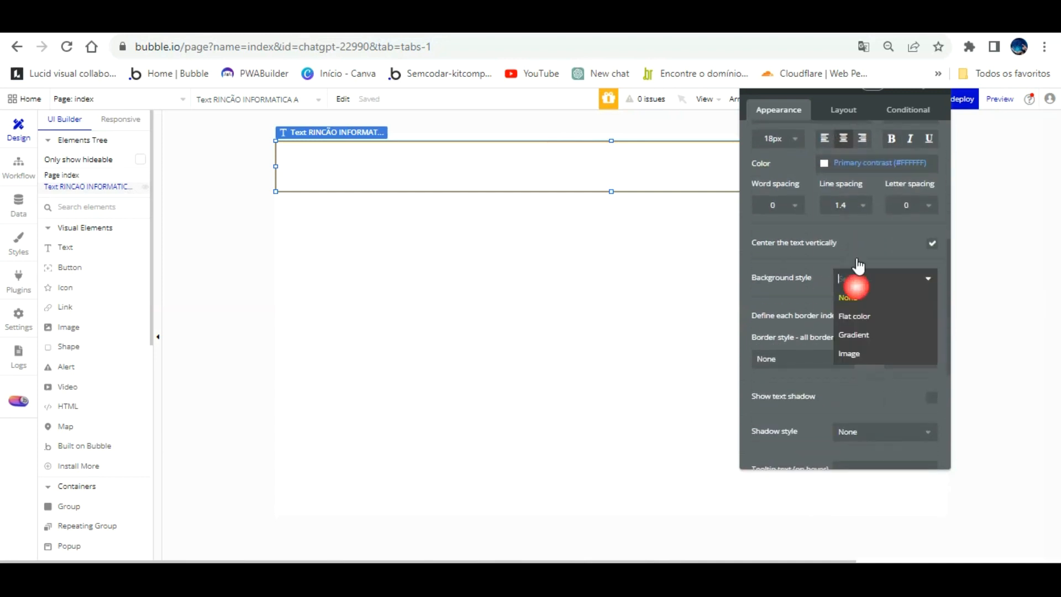
click(853, 316)
click(838, 301)
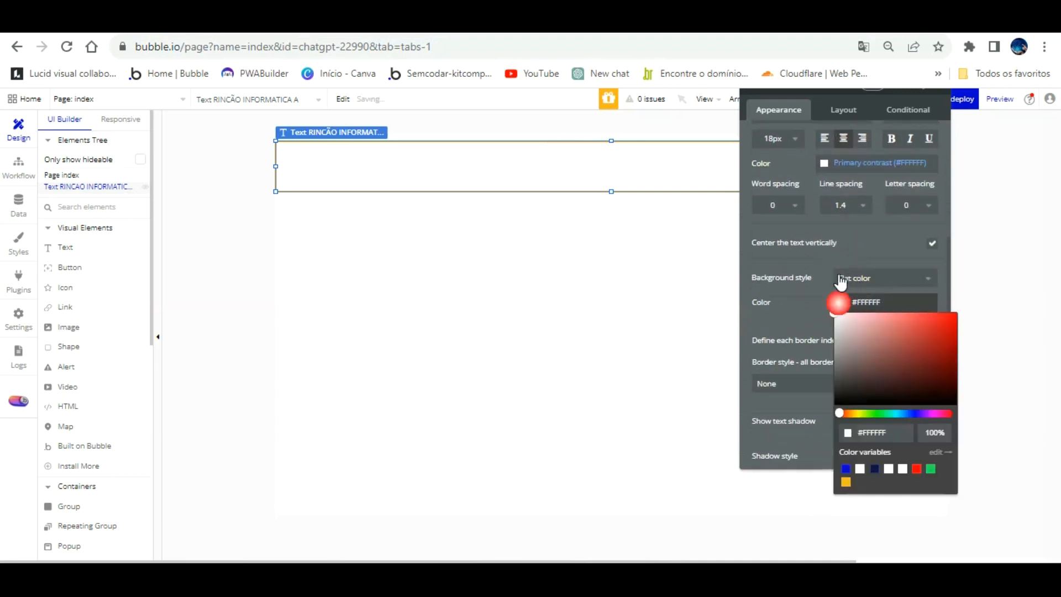
drag(863, 352, 849, 396)
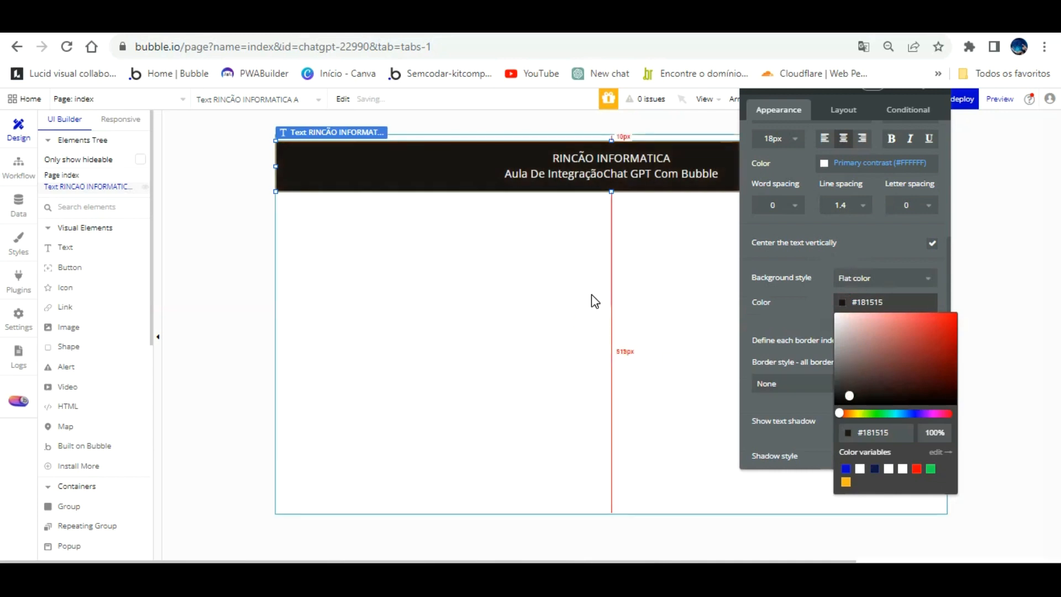
click(594, 301)
Move the header text element up flush with the page's upper edge.
click(503, 151)
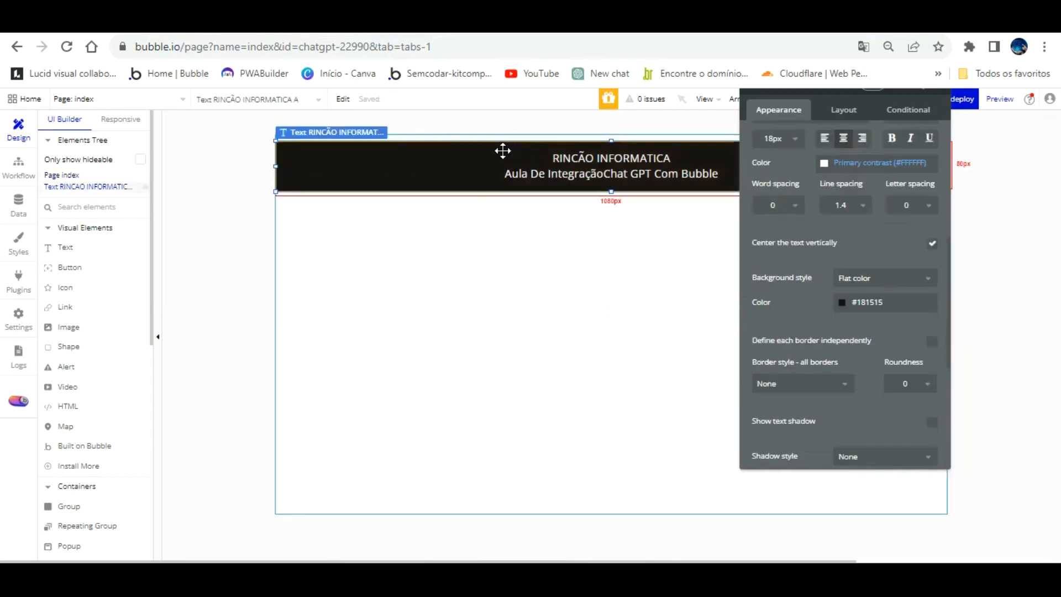
key(Up)
key(Up)
key(Up)
key(Up)
key(Up)
key(Up)
key(Up)
key(Up)
key(Up)
key(Up)
Deselect the header text and close the index page's property editor to free the canvas.
click(547, 237)
double_click(583, 280)
drag(689, 249, 239, 164)
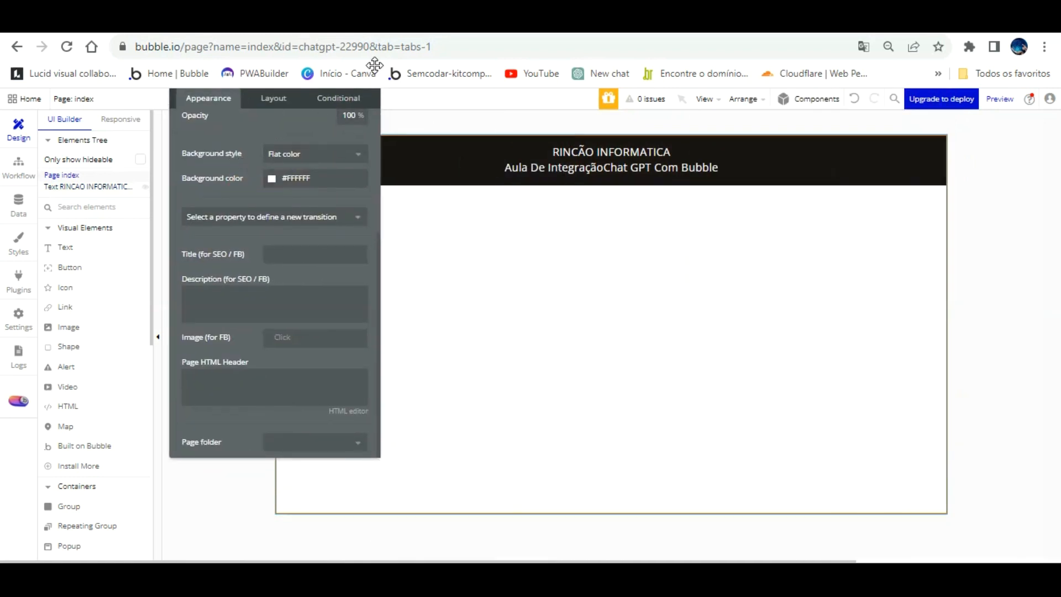
drag(314, 95, 322, 133)
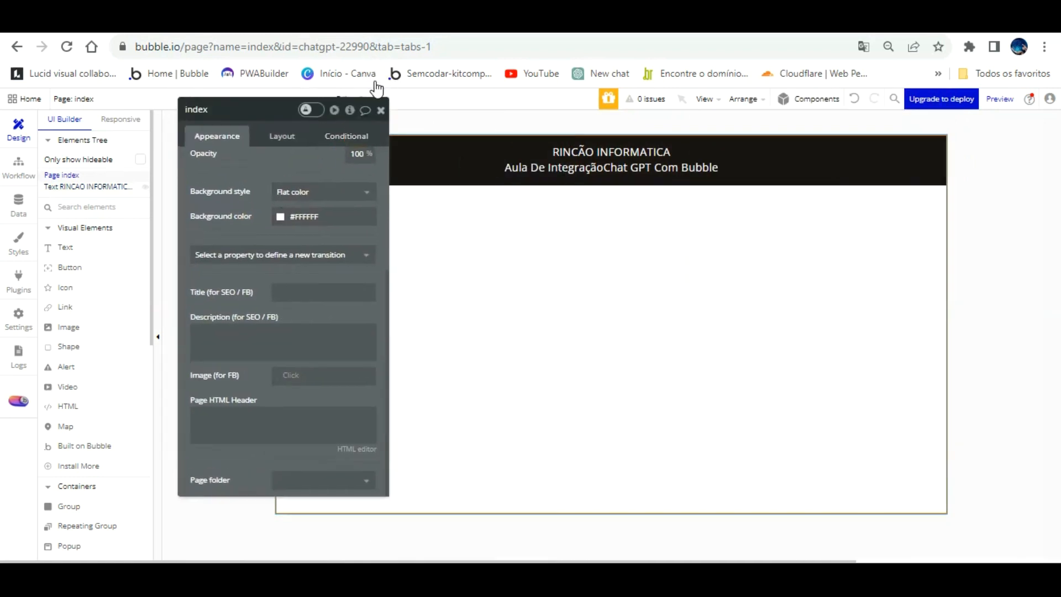
click(380, 110)
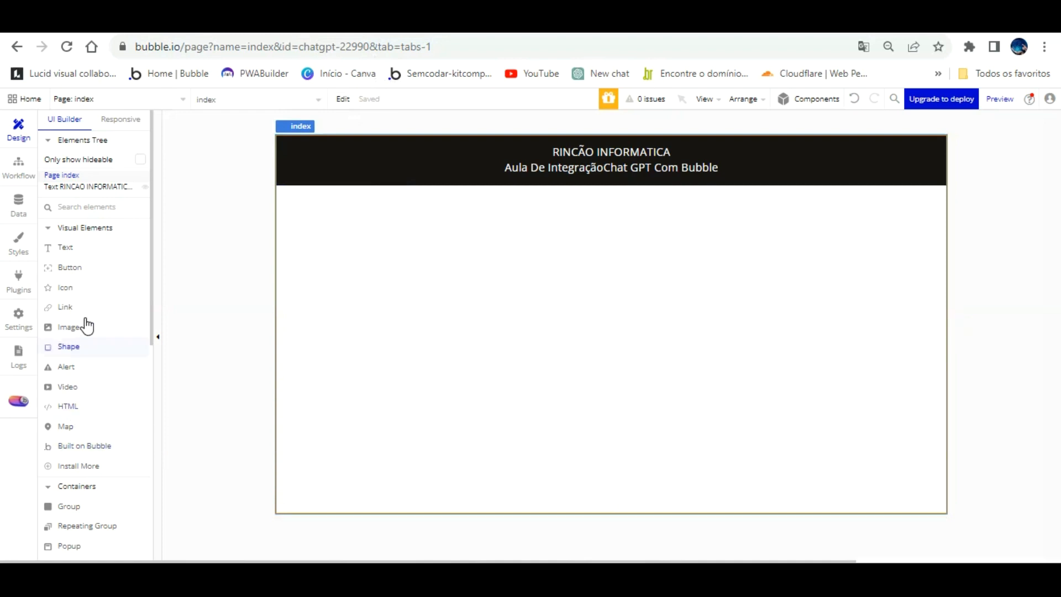
Place a multiline input about 970 px wide and 341 px tall below the header and center it horizontally on the page.
scroll(85, 326, down, 2)
scroll(95, 426, down, 2)
scroll(97, 426, down, 4)
click(95, 376)
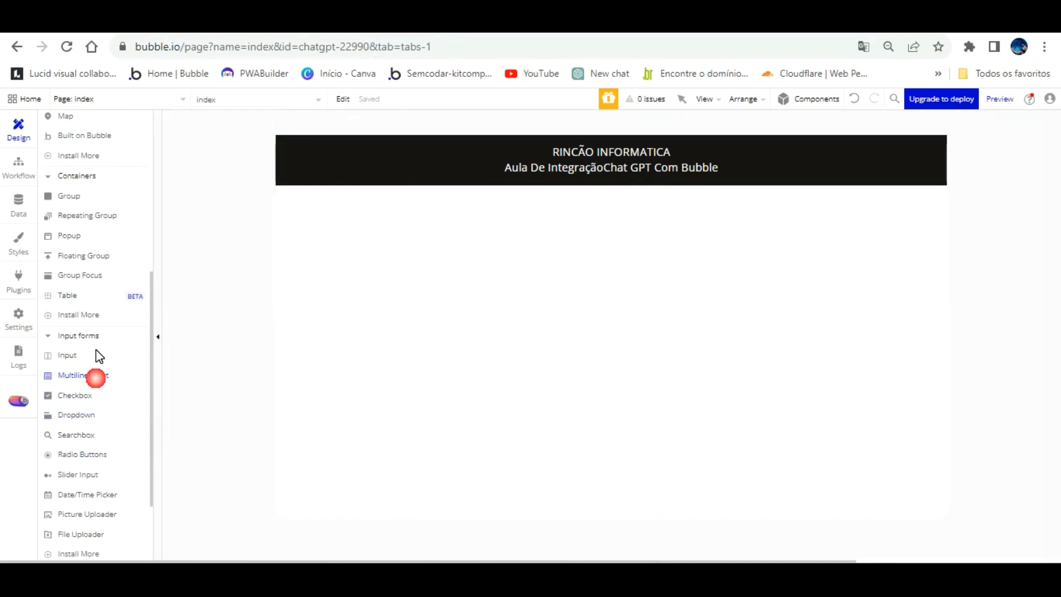
mouse_move(347, 176)
mouse_down()
mouse_move(403, 244)
mouse_move(854, 345)
mouse_move(902, 387)
mouse_up()
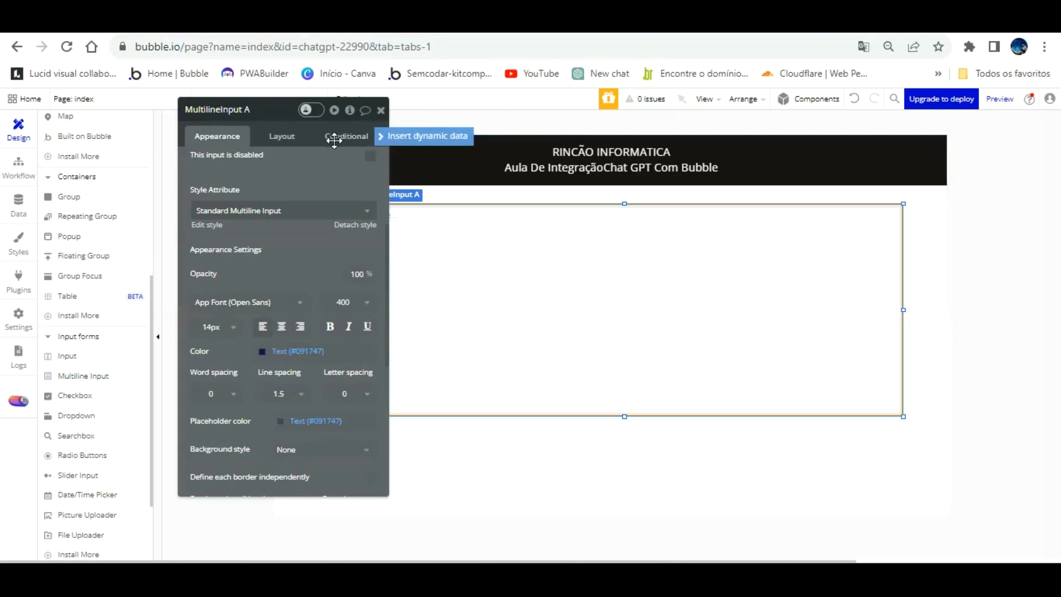
drag(332, 135, 194, 137)
drag(346, 281, 299, 282)
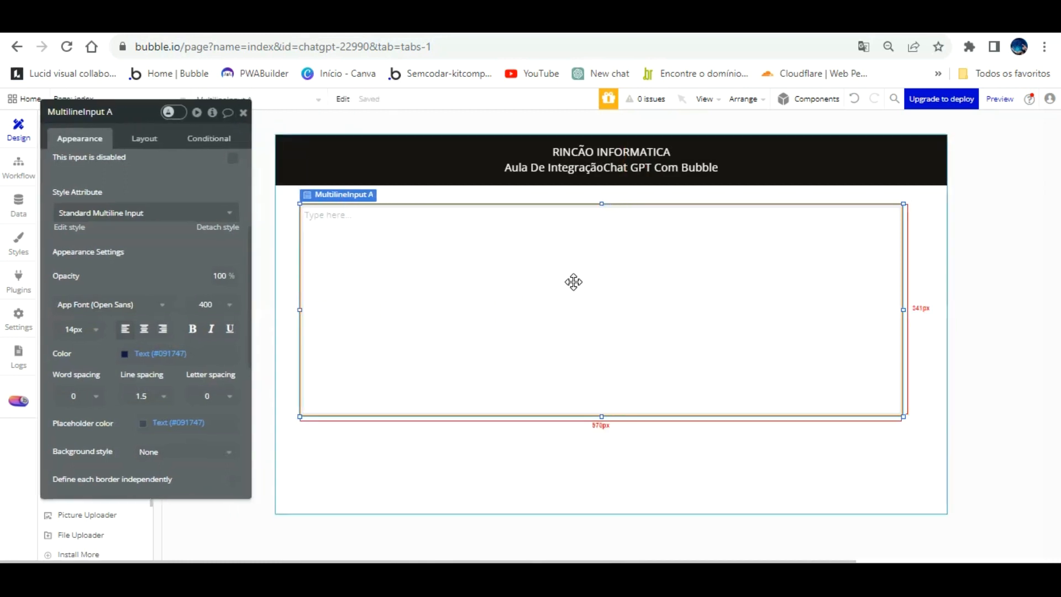
drag(573, 282, 571, 282)
Set the multiline input's placeholder to "Aguardando resposta".
scroll(205, 187, up, 1)
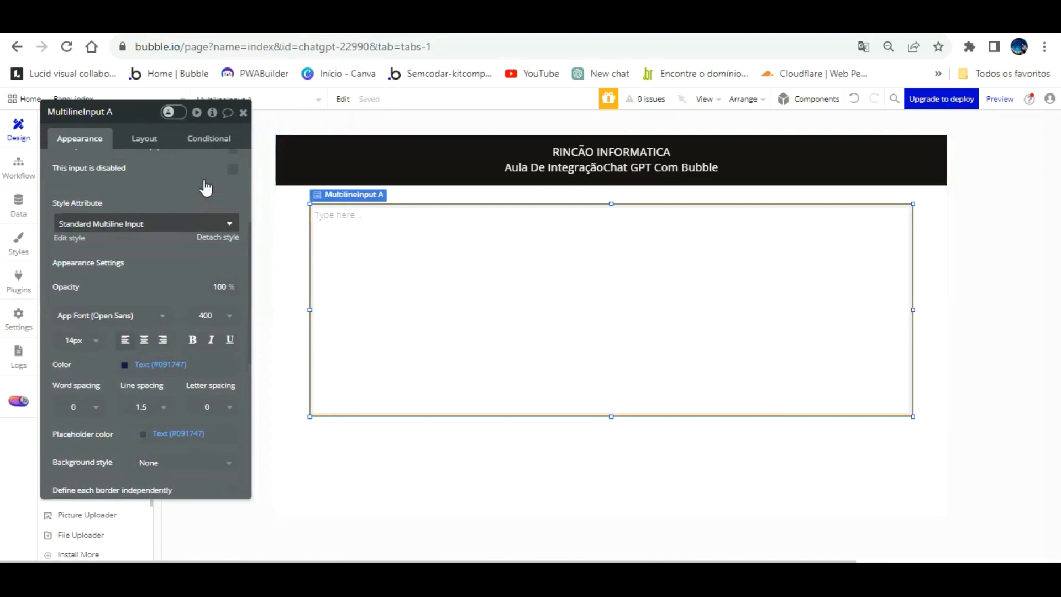
scroll(206, 187, up, 3)
click(155, 191)
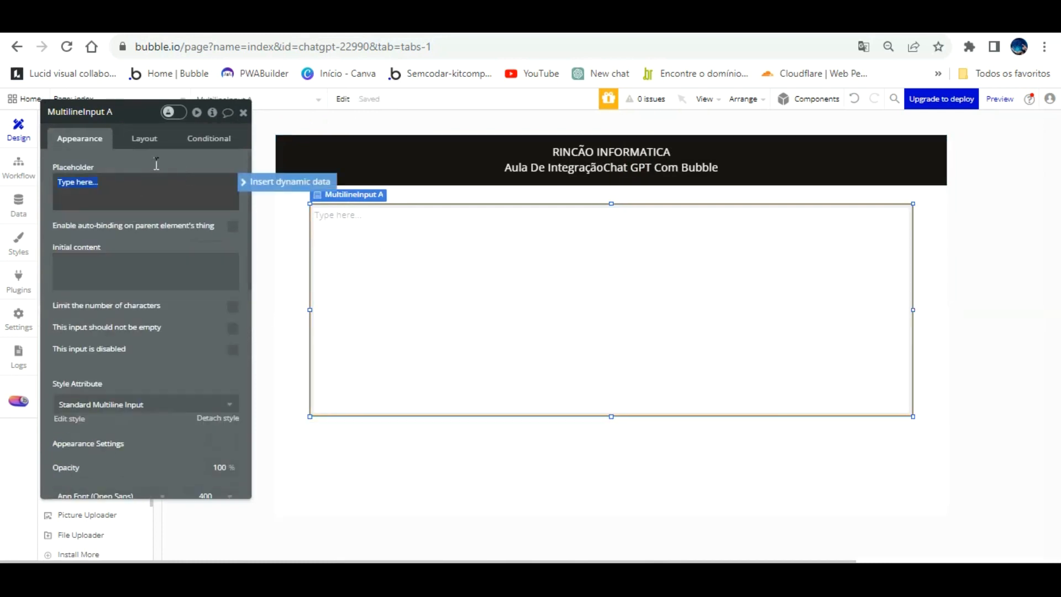
text(Aguardaresposta)
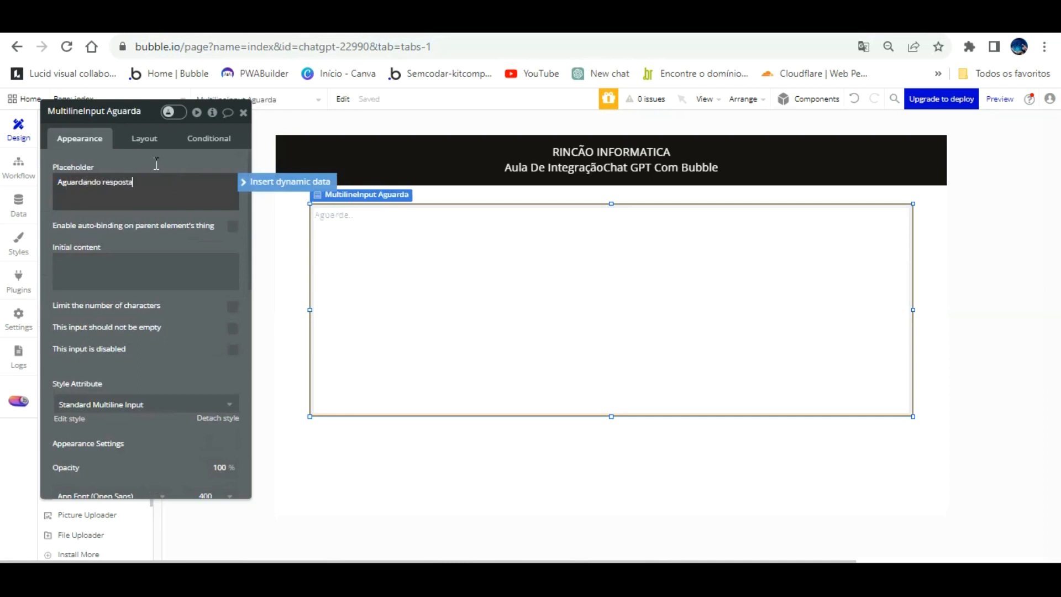
click(203, 334)
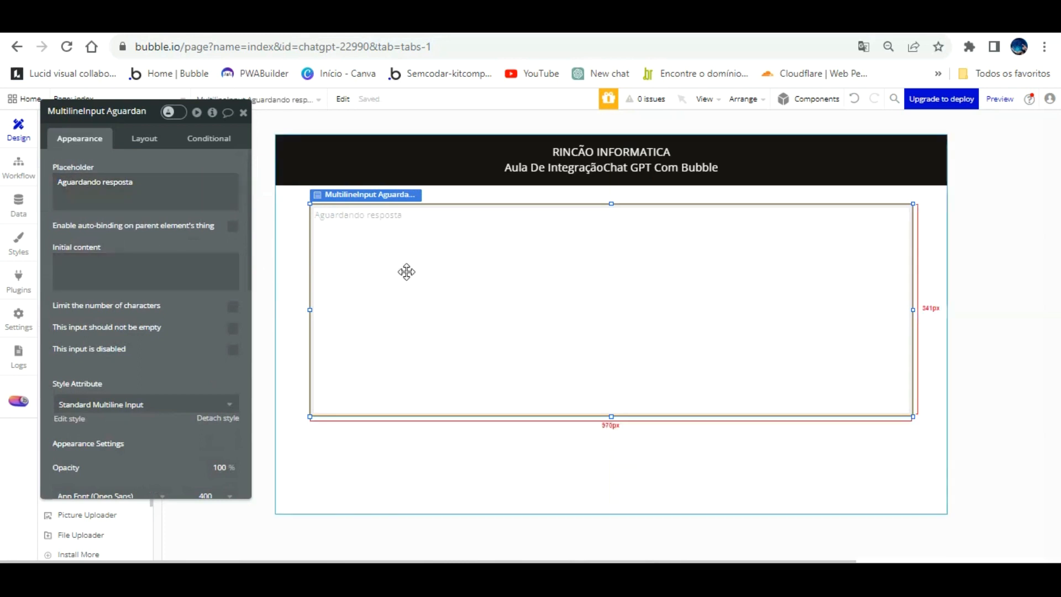
Detach the multiline input from its standard style and set its text color to Primary contrast (#FFFFFF).
drag(126, 326, 169, 282)
click(259, 373)
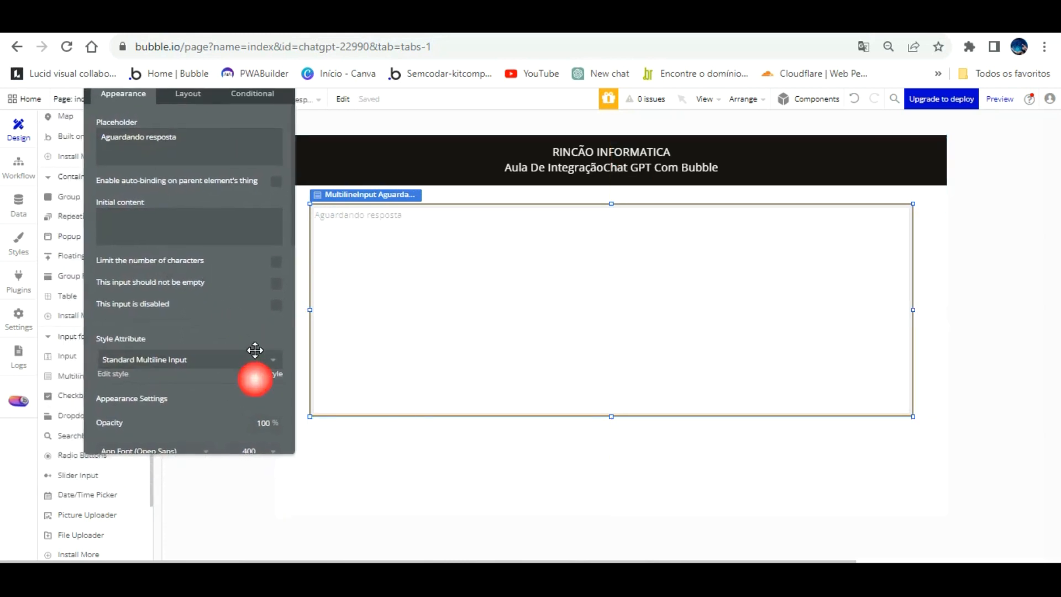
scroll(231, 362, down, 2)
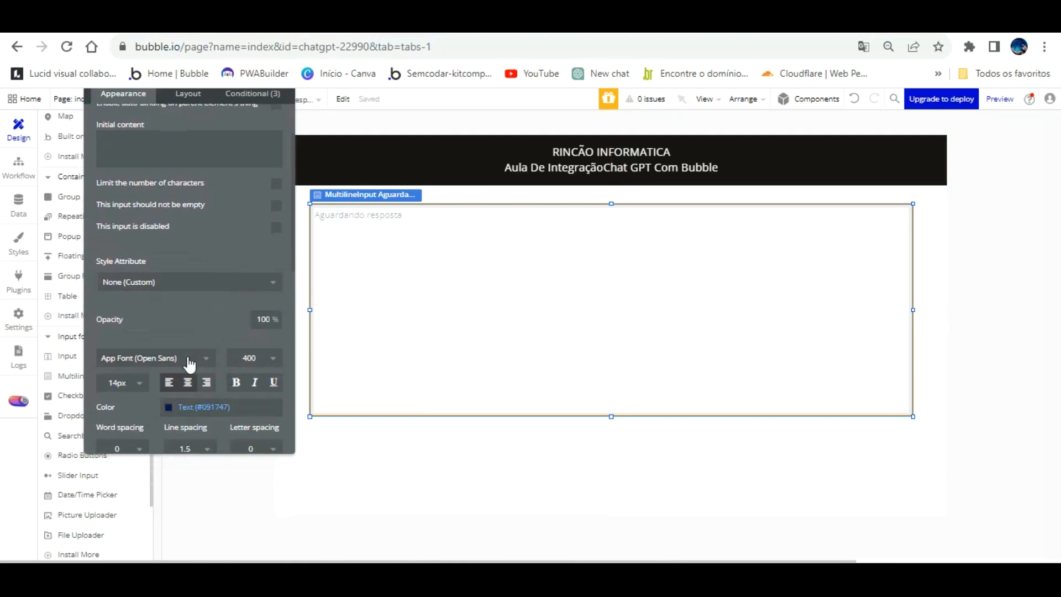
click(170, 406)
click(187, 533)
click(180, 329)
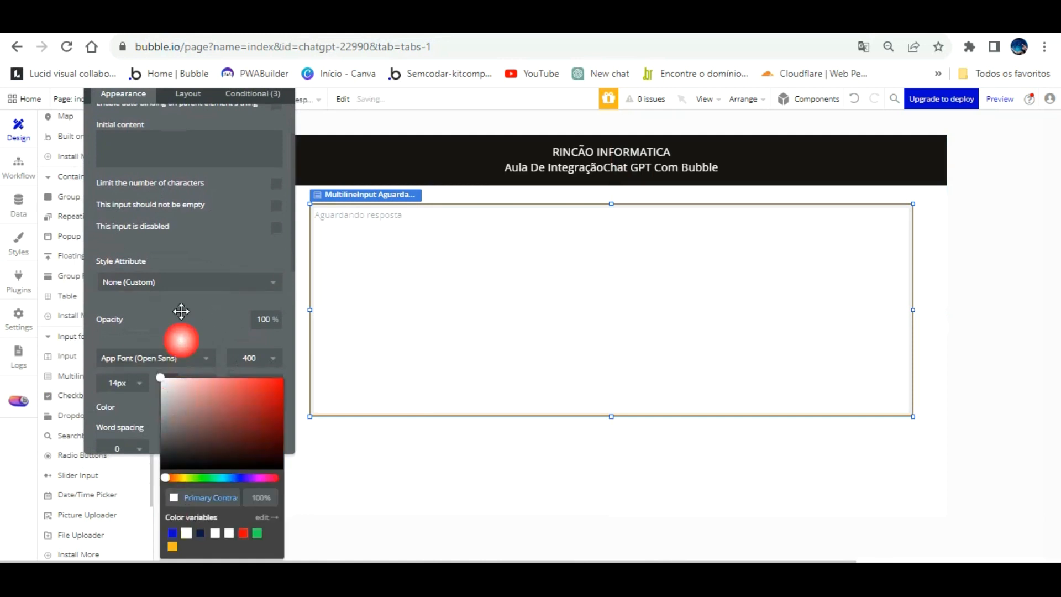
Try a #161618 placeholder color on the multiline input and undo it.
scroll(182, 309, down, 4)
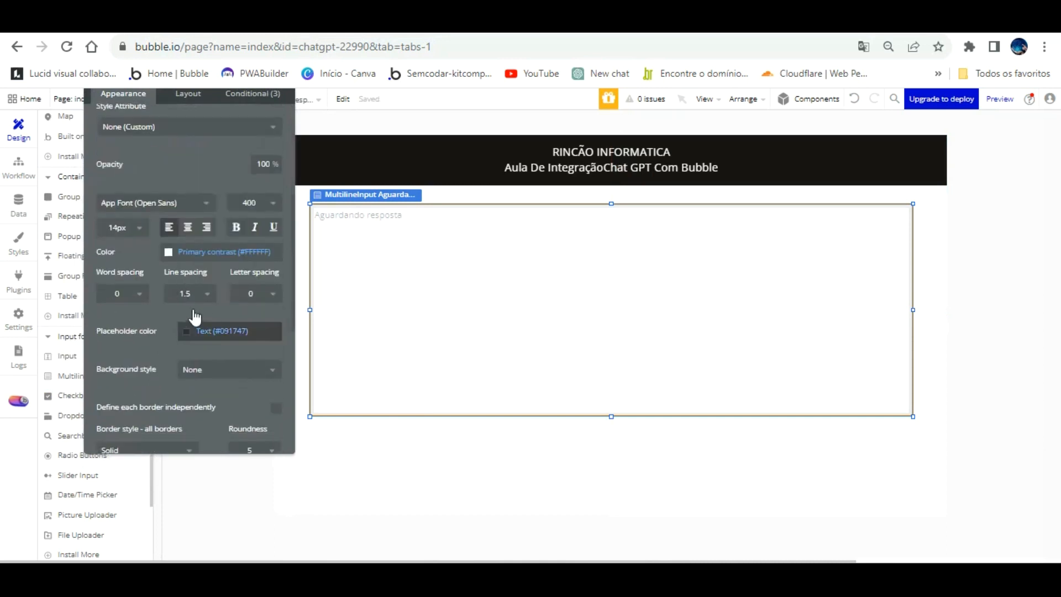
click(191, 332)
drag(193, 382, 190, 424)
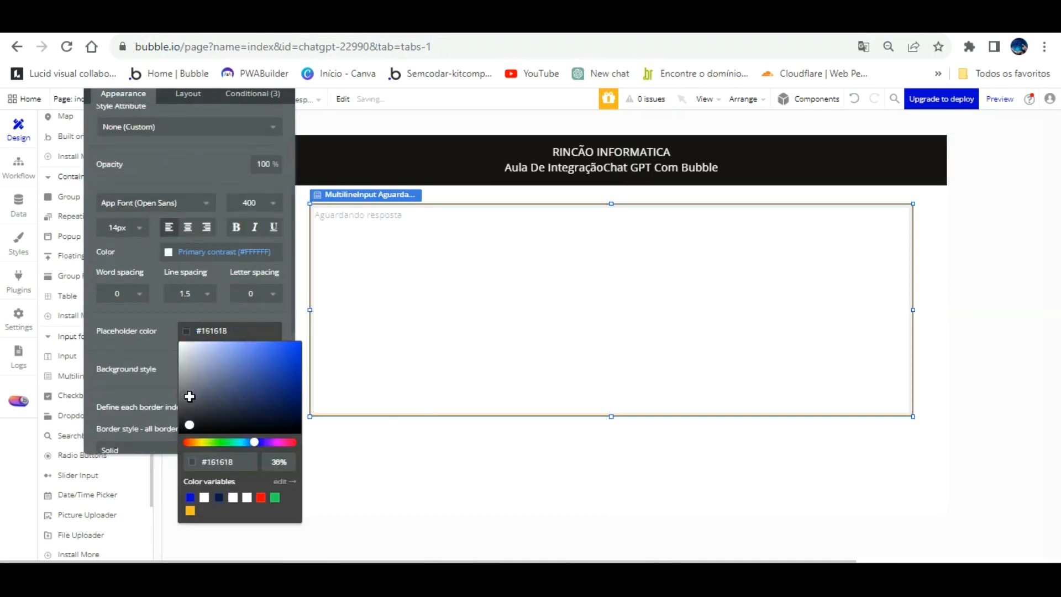
click(851, 98)
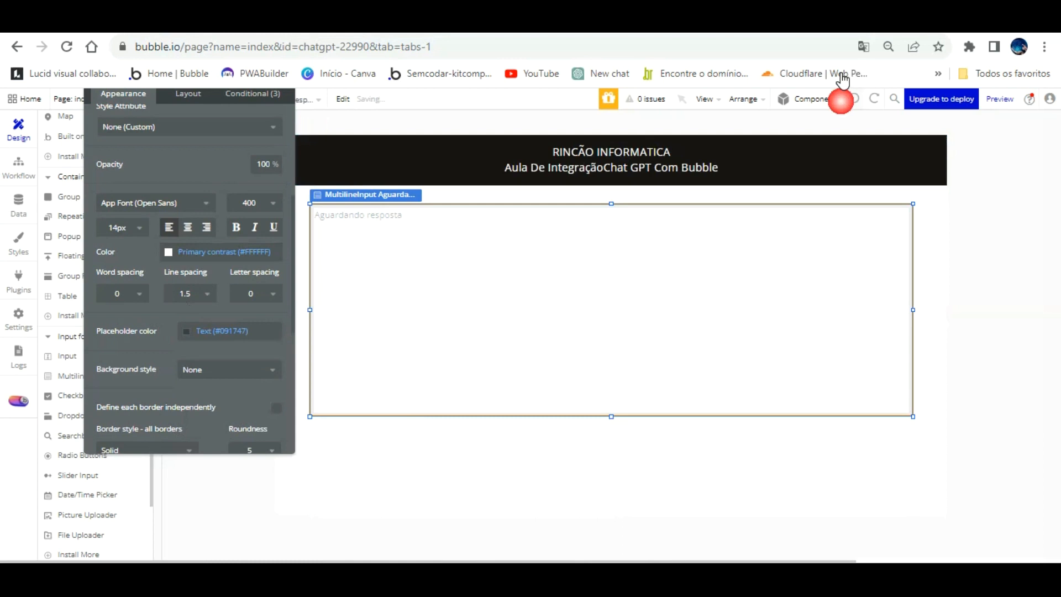
Give the multiline input a flat #1D1B1B background, then deselect it and close the property editor.
click(232, 371)
click(218, 404)
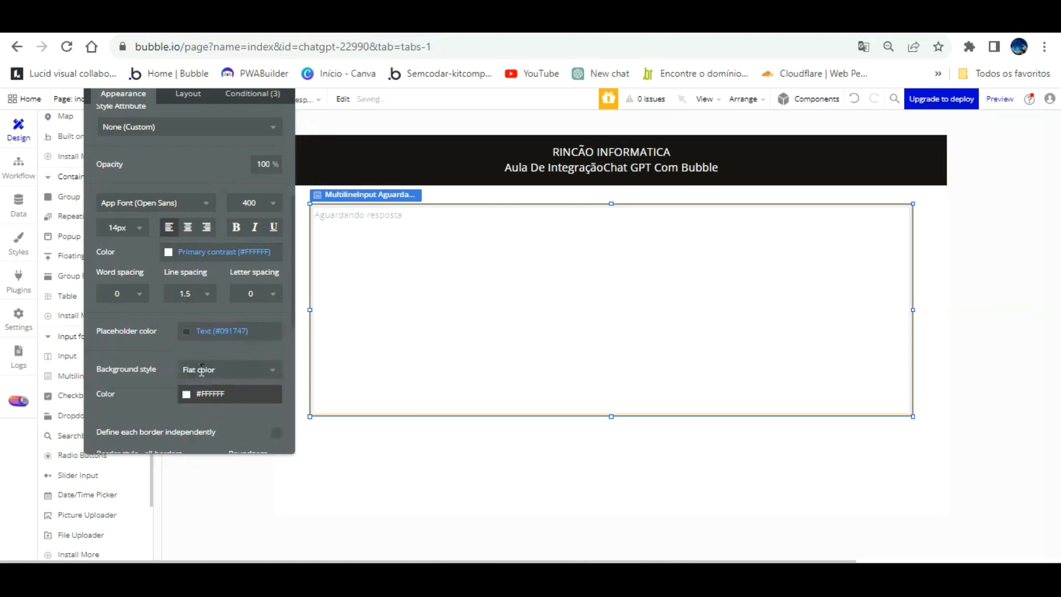
click(186, 394)
drag(194, 390, 188, 429)
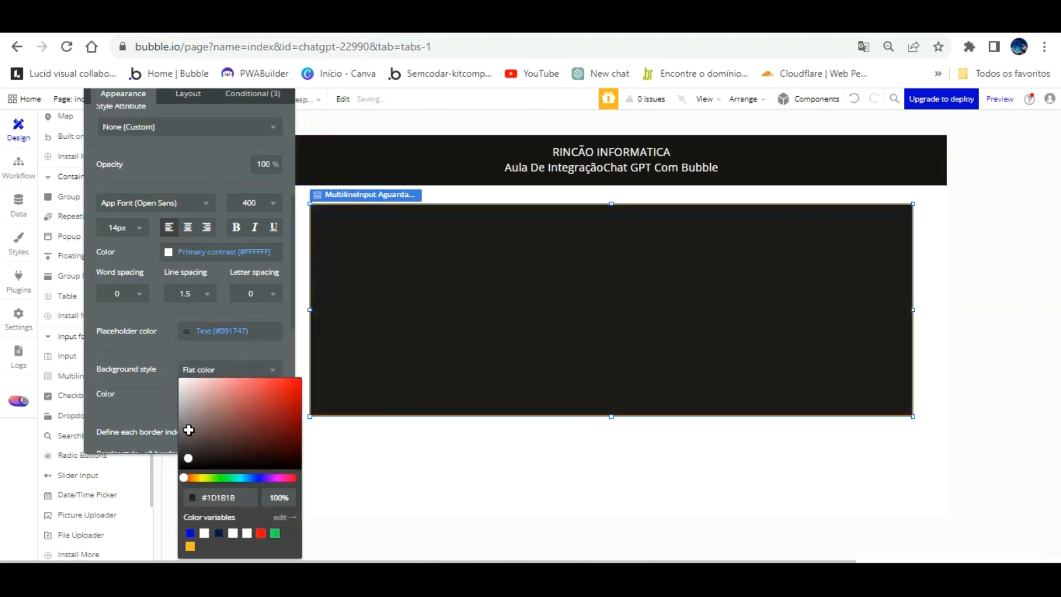
click(153, 365)
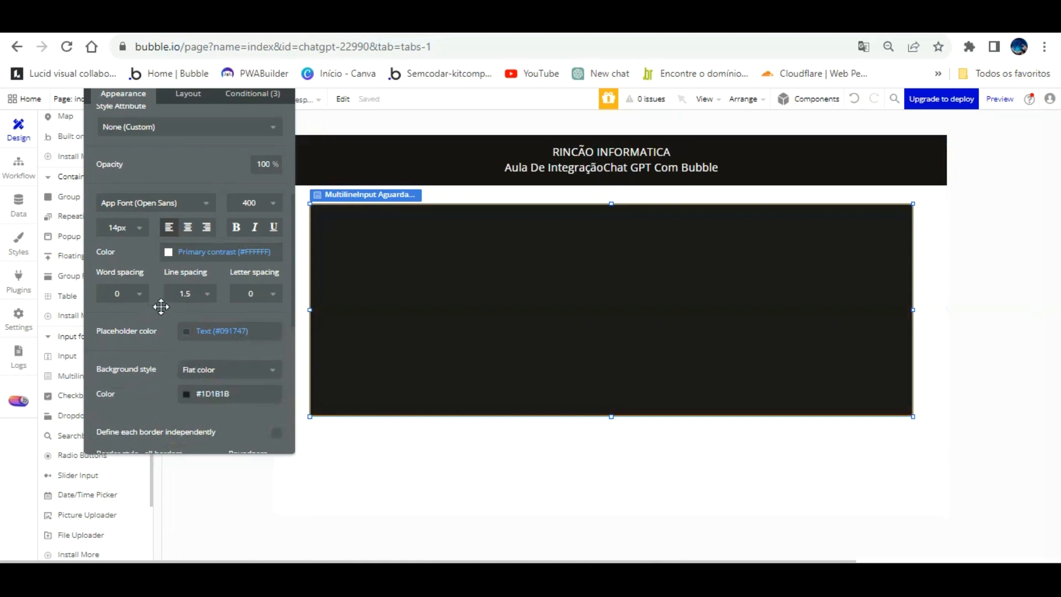
scroll(249, 275, up, 4)
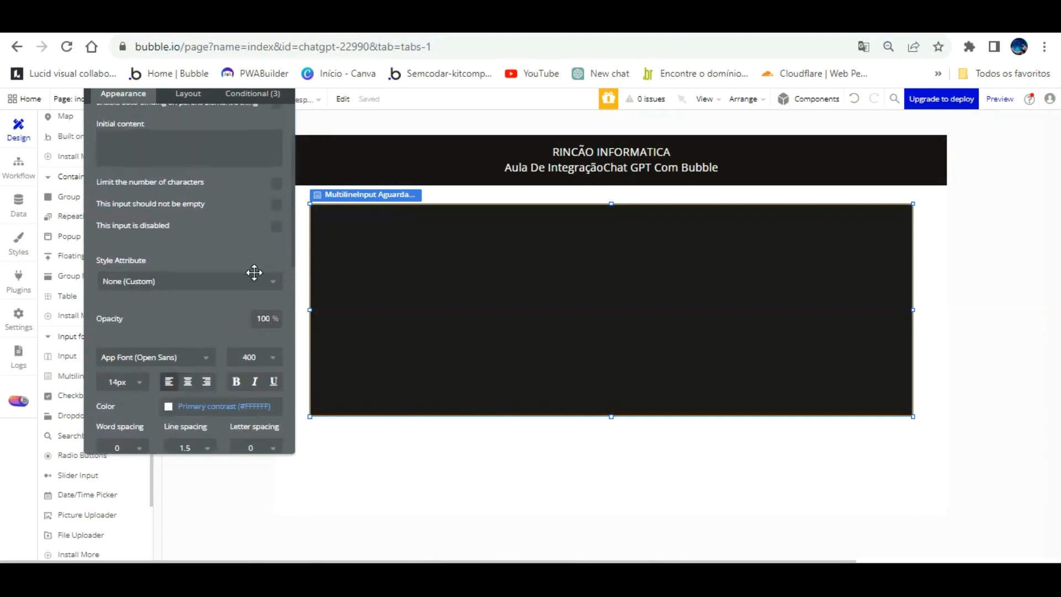
scroll(254, 273, down, 5)
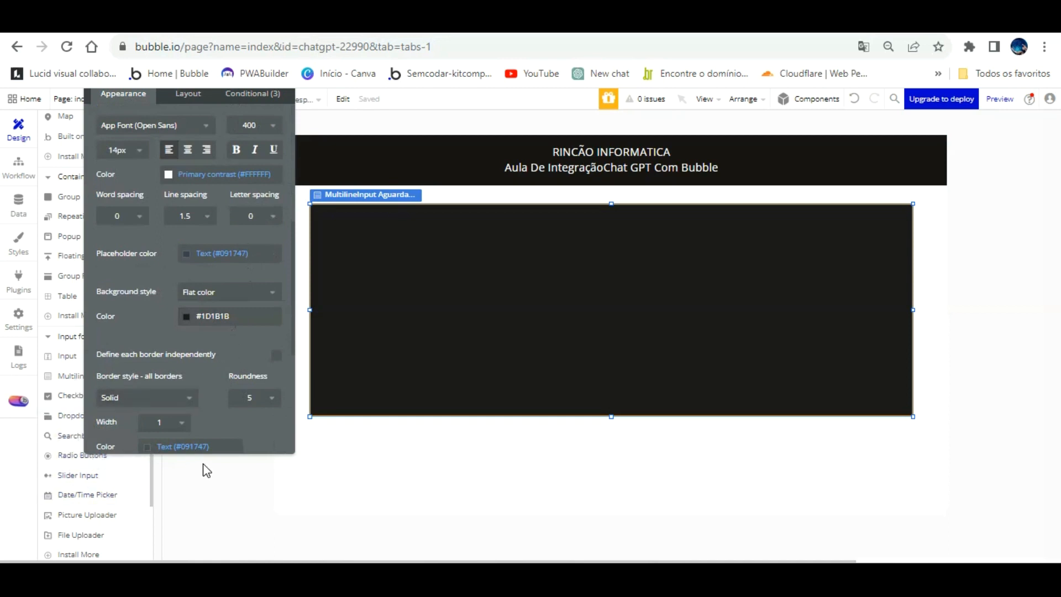
click(221, 470)
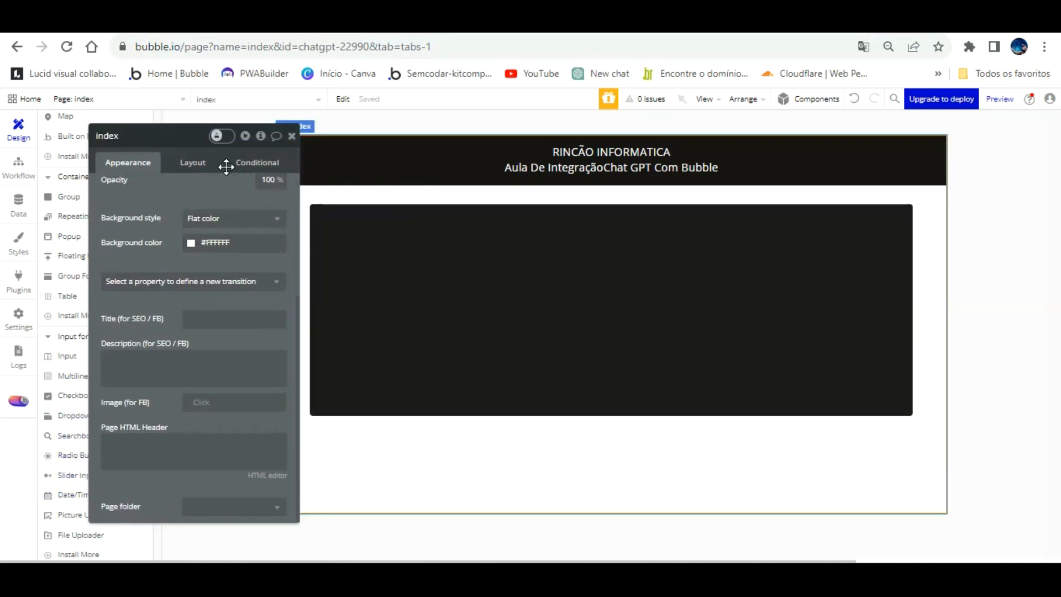
click(292, 142)
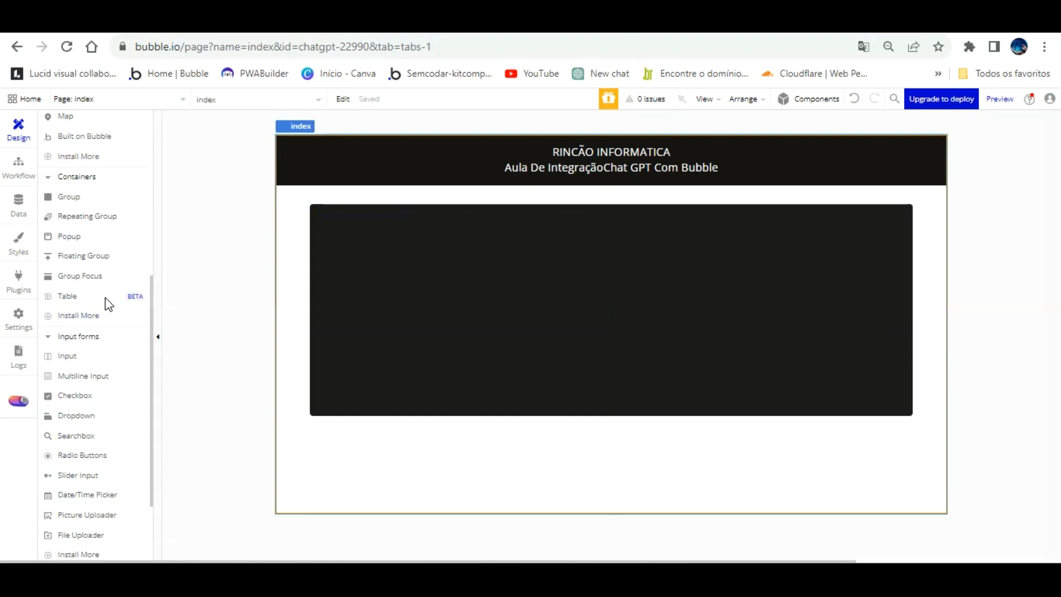
Place a single-line input about 820 px wide just below the multiline input, aligned with its left edge.
click(67, 356)
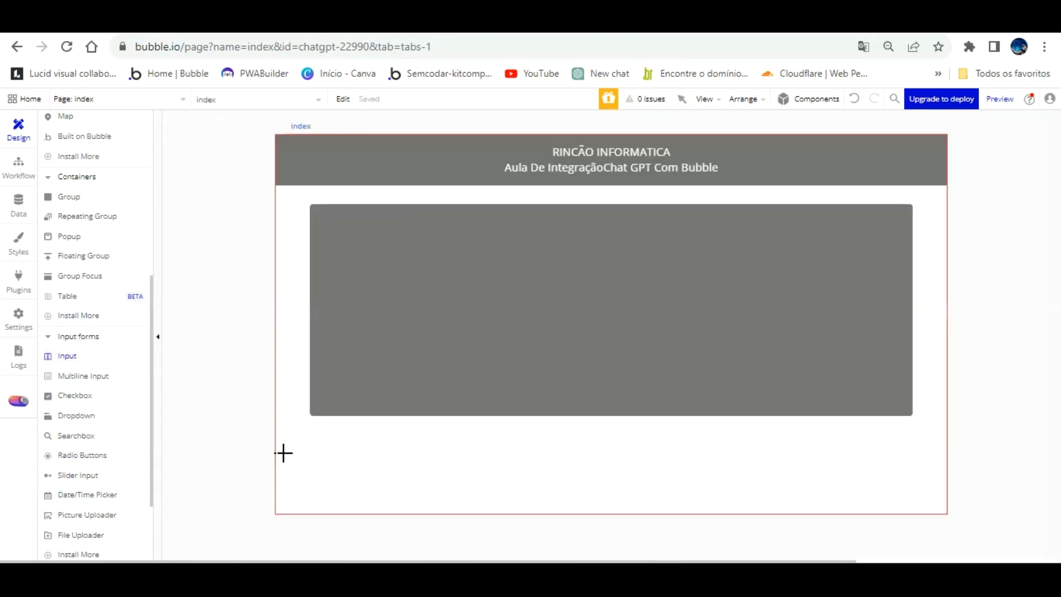
mouse_move(310, 424)
mouse_down()
mouse_move(651, 440)
mouse_move(818, 432)
mouse_up()
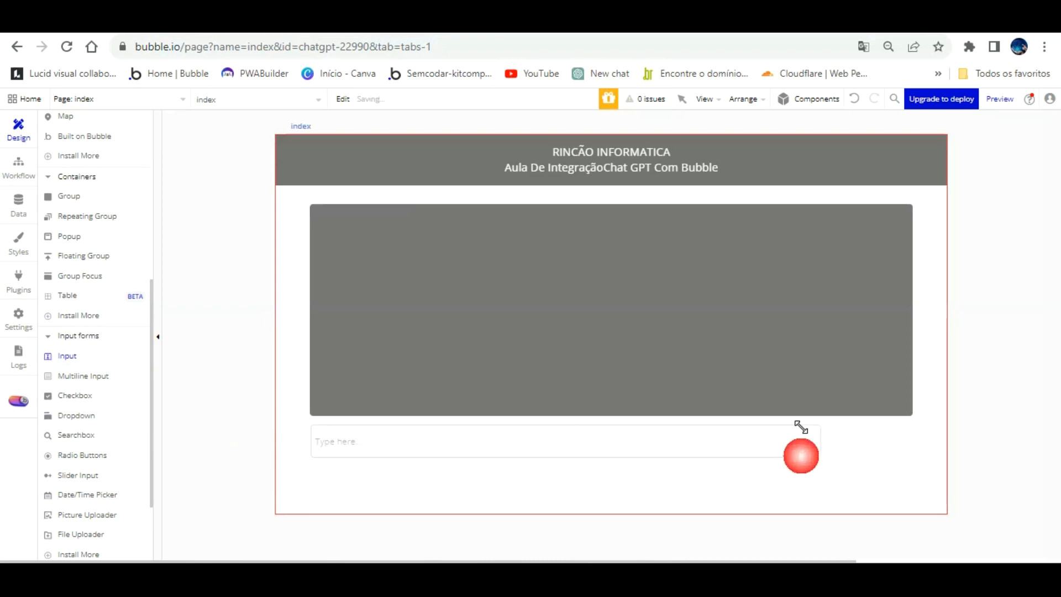
drag(668, 409, 673, 410)
Set the single-line input's placeholder to "Digite sua pergunta".
scroll(210, 232, down, 2)
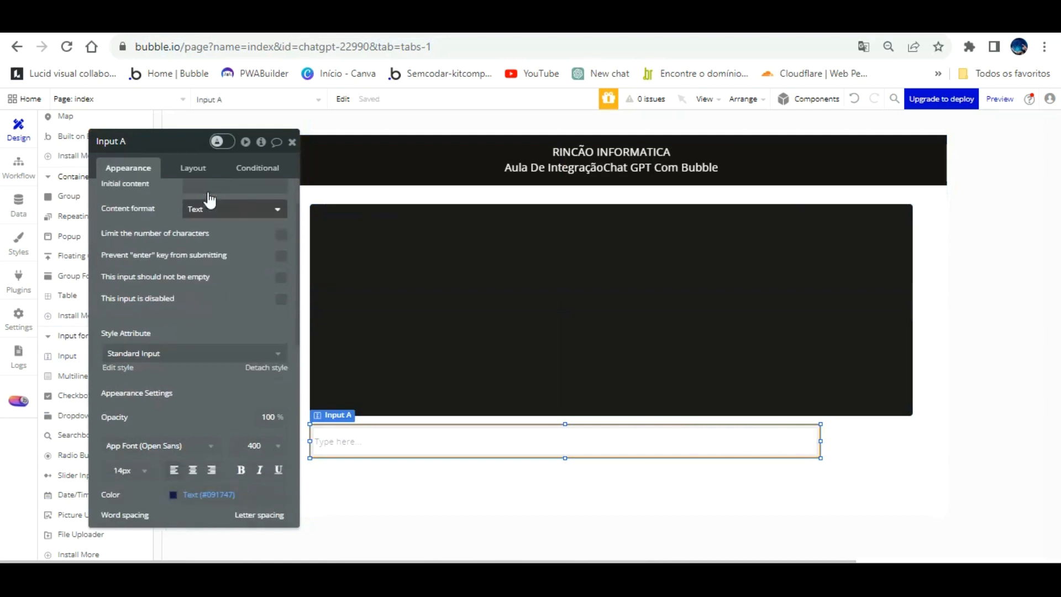
scroll(221, 242, up, 2)
click(245, 195)
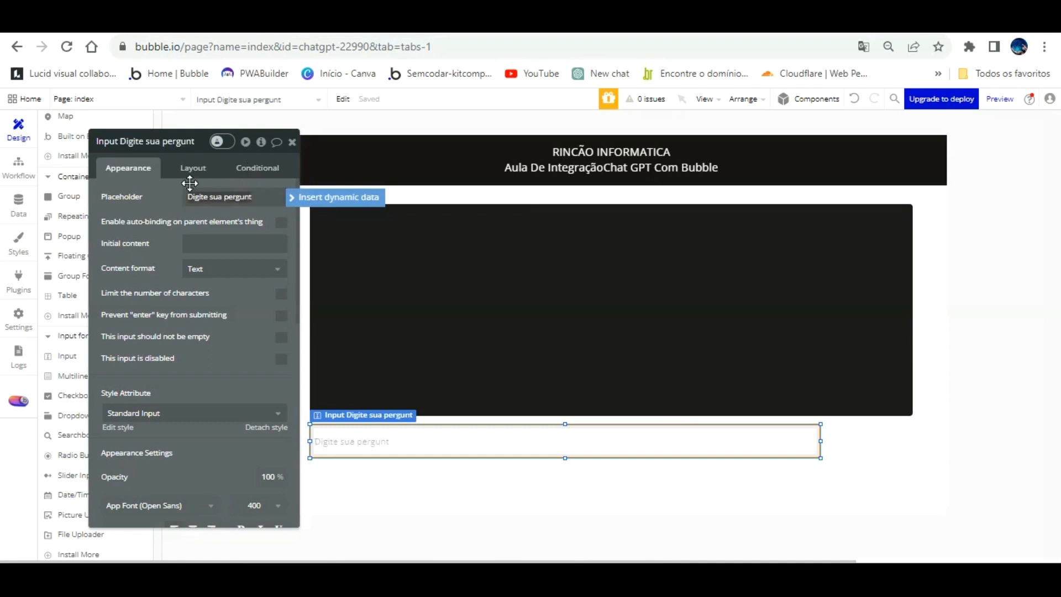
text(a)
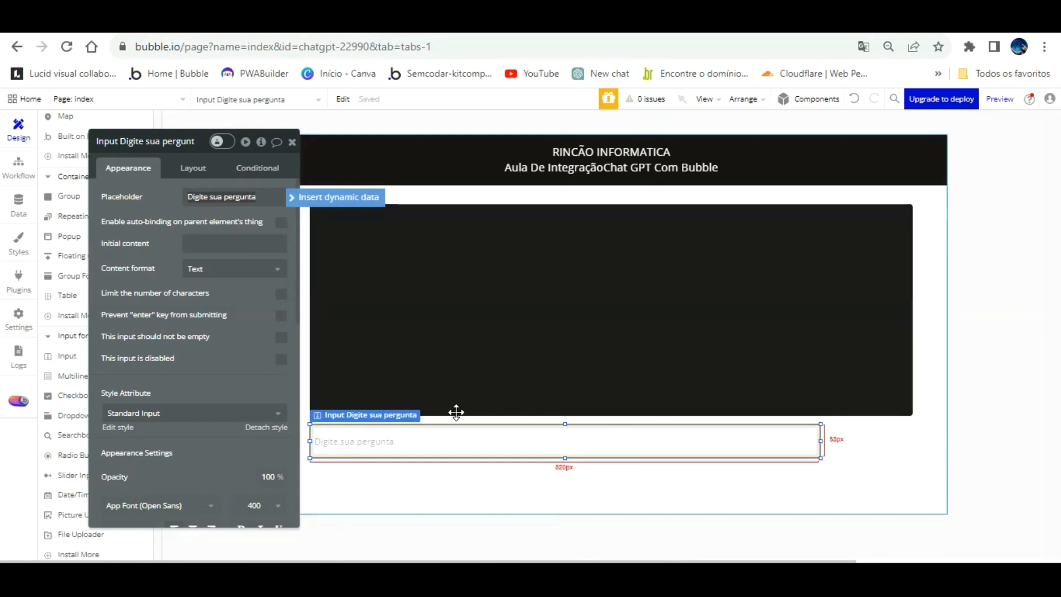
click(254, 291)
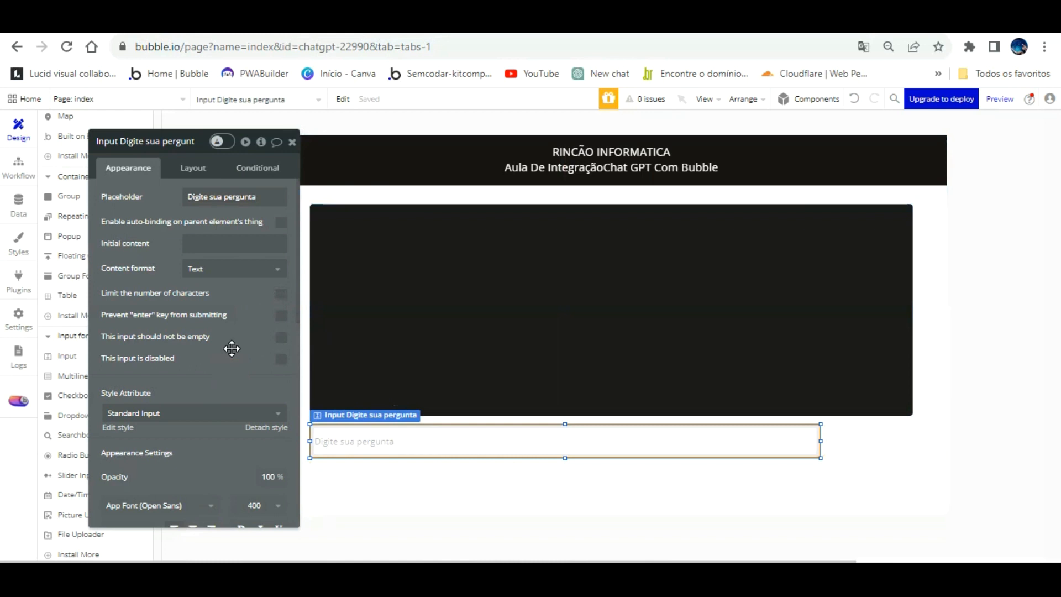
Detach the question input from the Standard Input style and bring up its color and background settings.
click(267, 426)
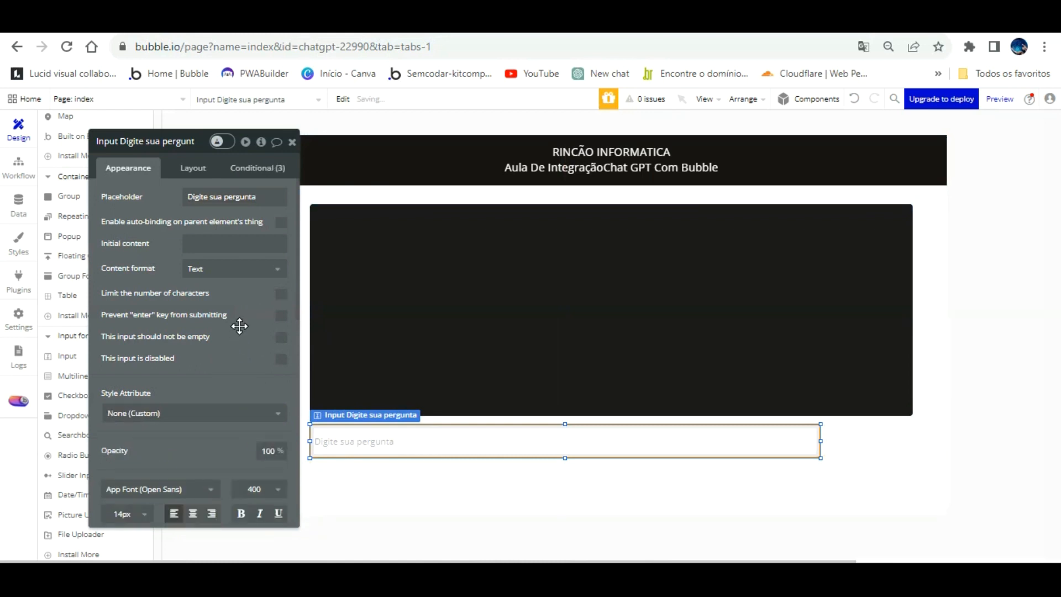
scroll(239, 332, down, 4)
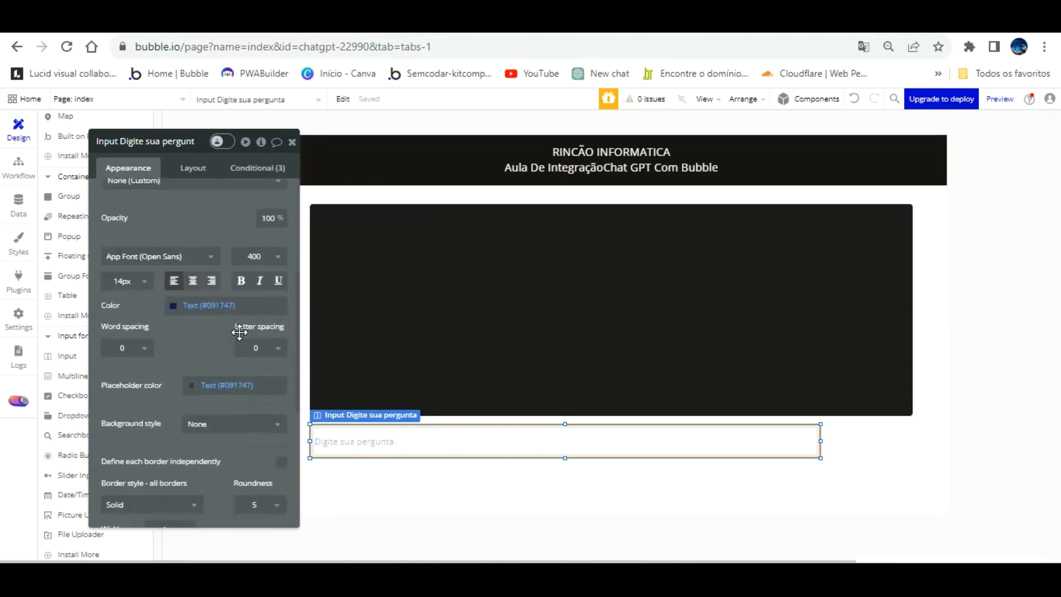
drag(210, 334, 307, 351)
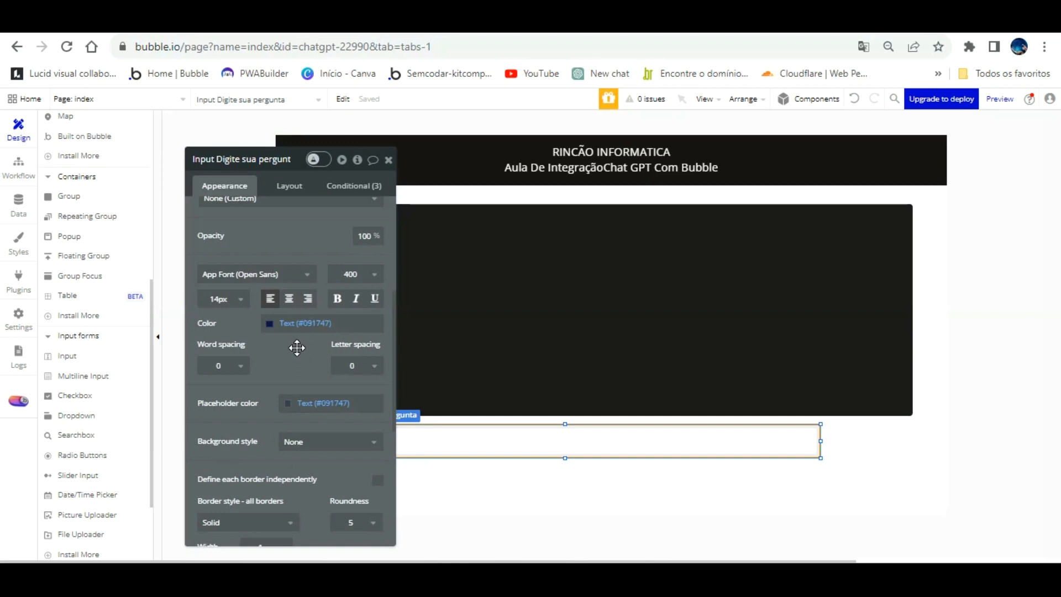
Copy the background color code #1D1B1B from the multiline answer input.
click(467, 284)
scroll(321, 406, down, 2)
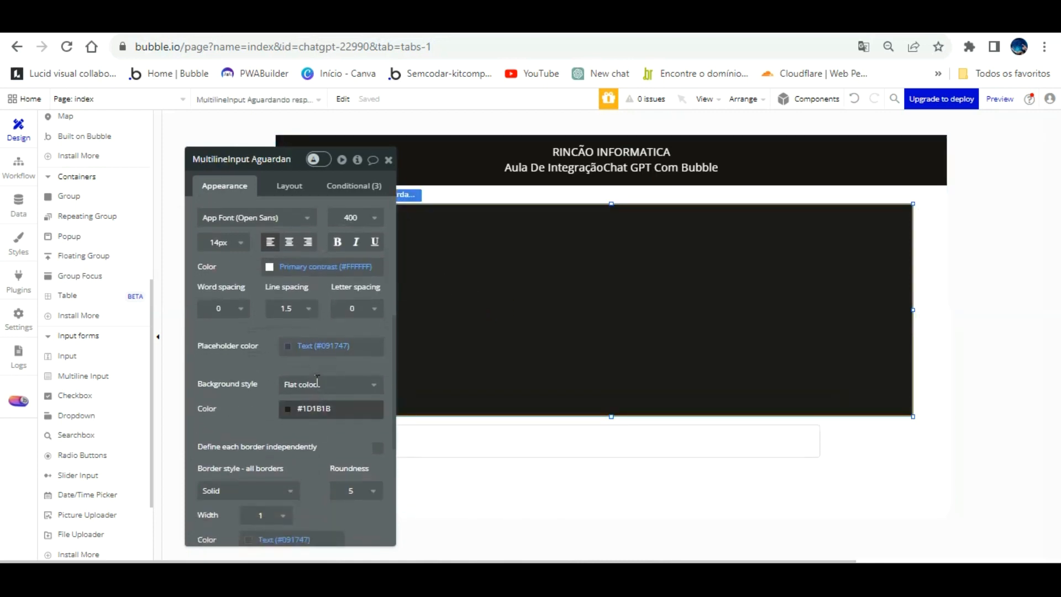
click(309, 408)
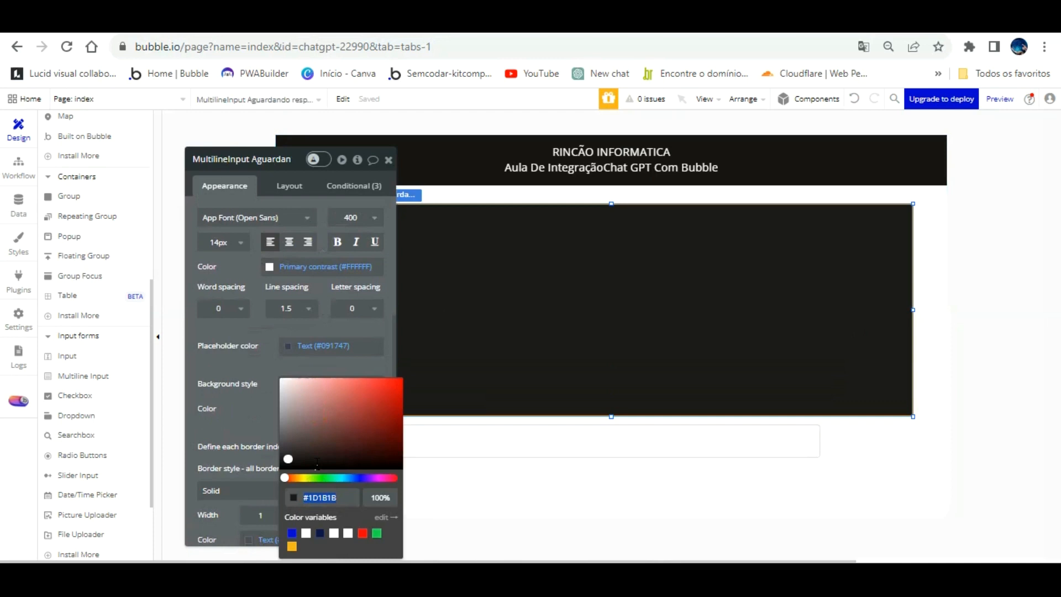
right_click(316, 498)
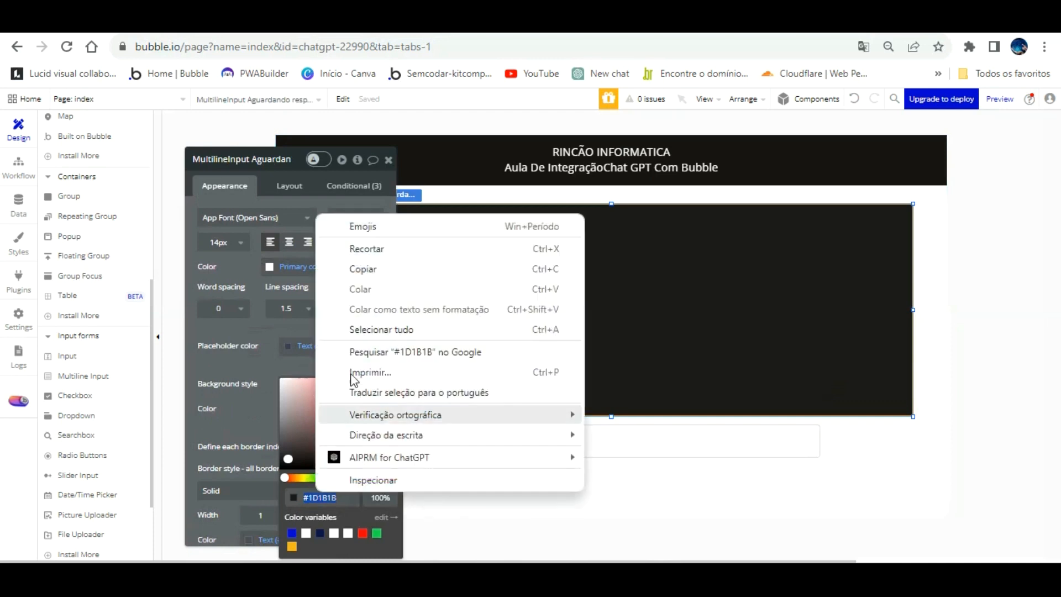
click(379, 267)
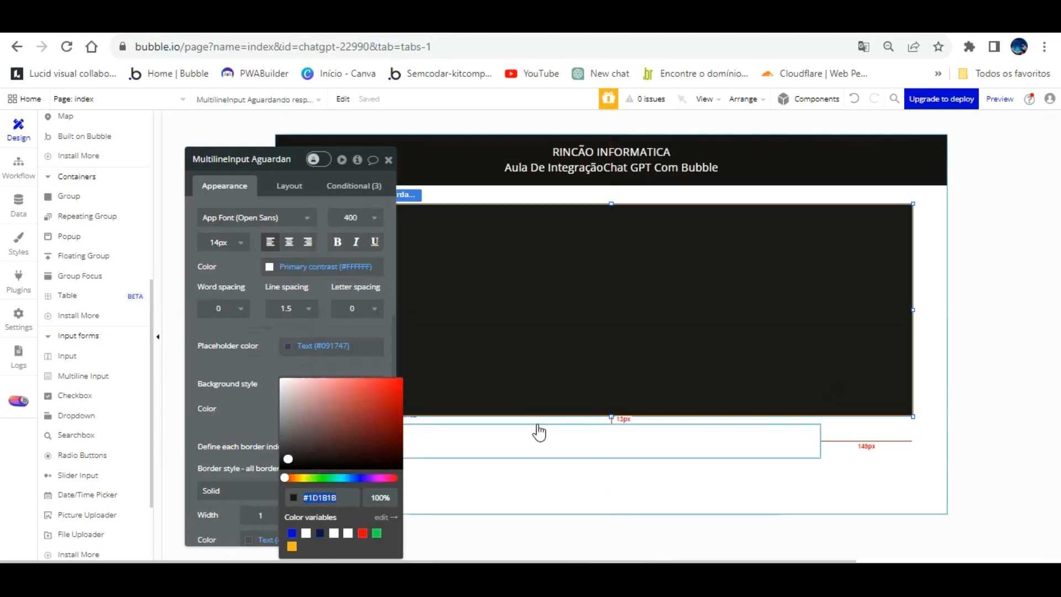
Give the question input a flat color background and paste #1D1B1B as its color.
click(538, 442)
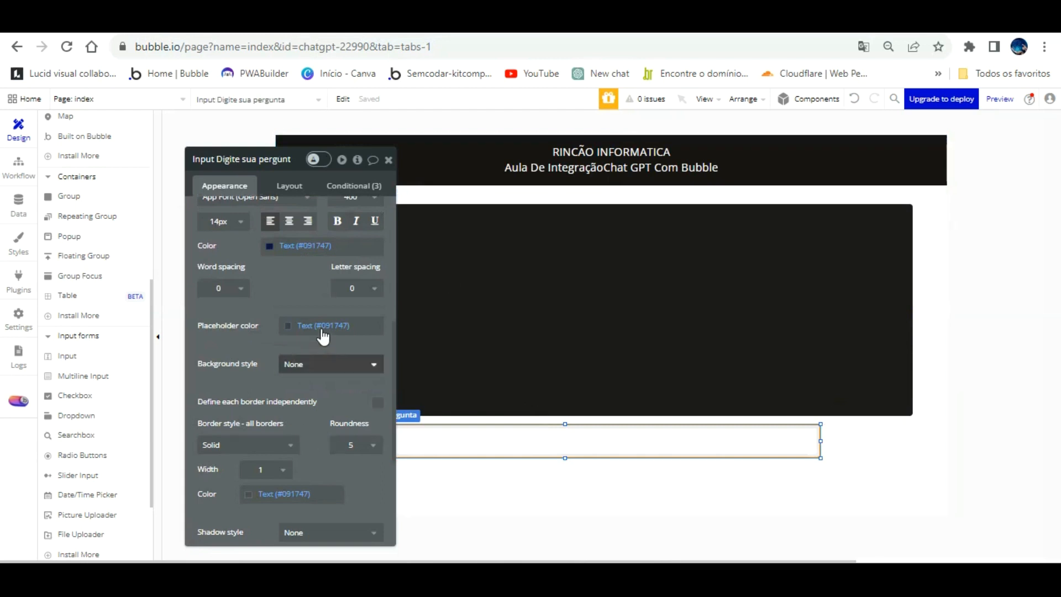
click(306, 364)
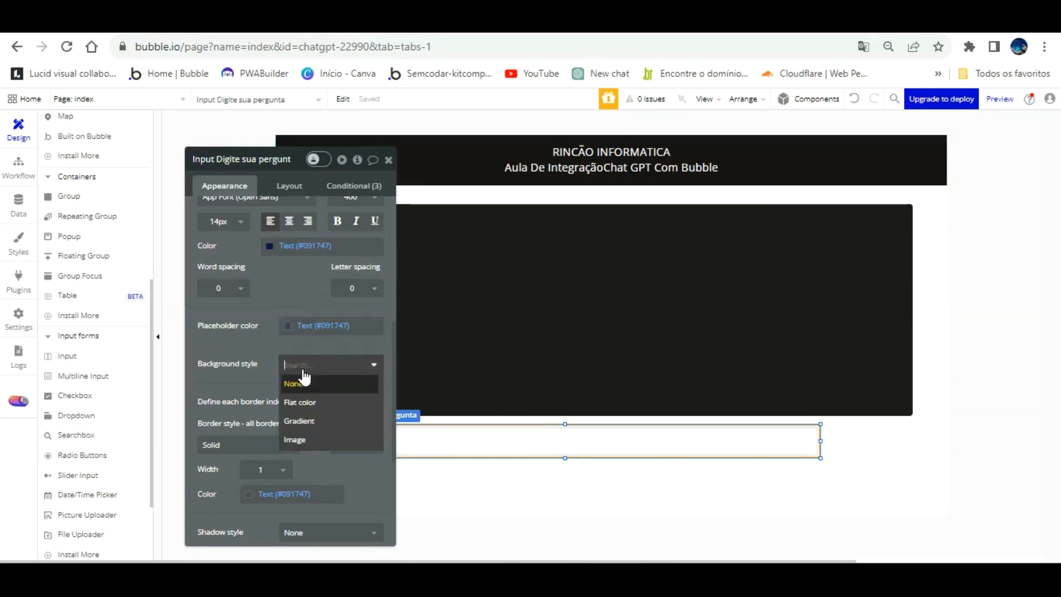
click(299, 402)
click(306, 389)
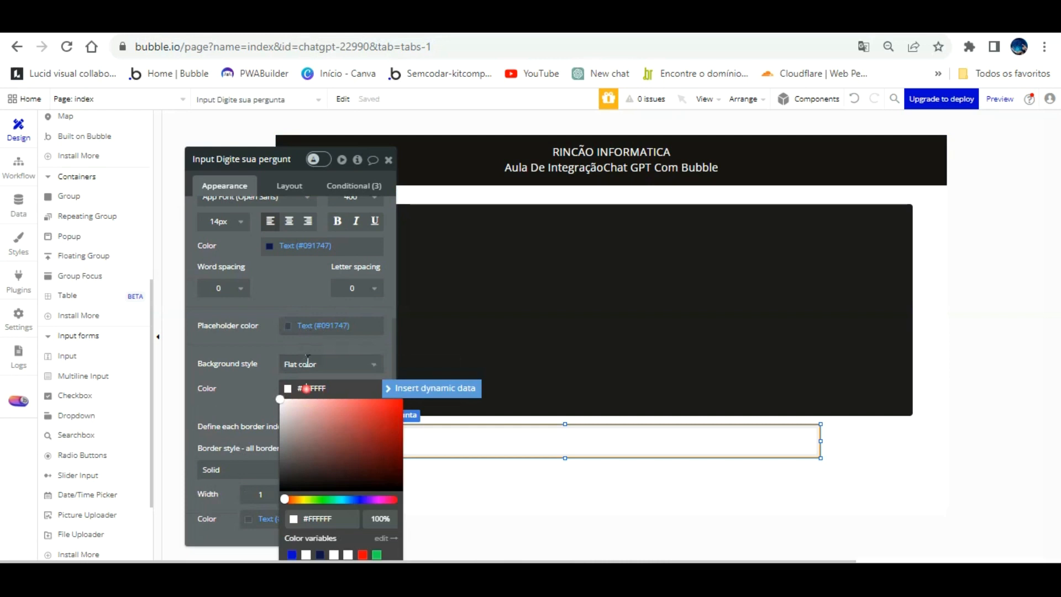
right_click(308, 387)
click(362, 186)
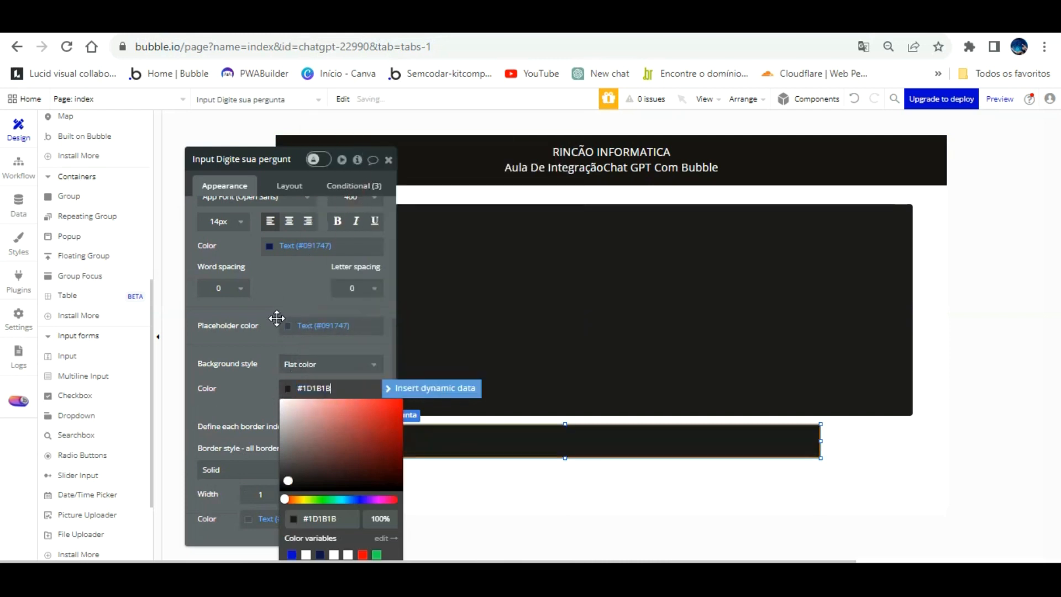
click(264, 346)
Set the question input's text color to the Primary contrast (#FFFFFF) variable and deselect the input.
scroll(267, 323, up, 3)
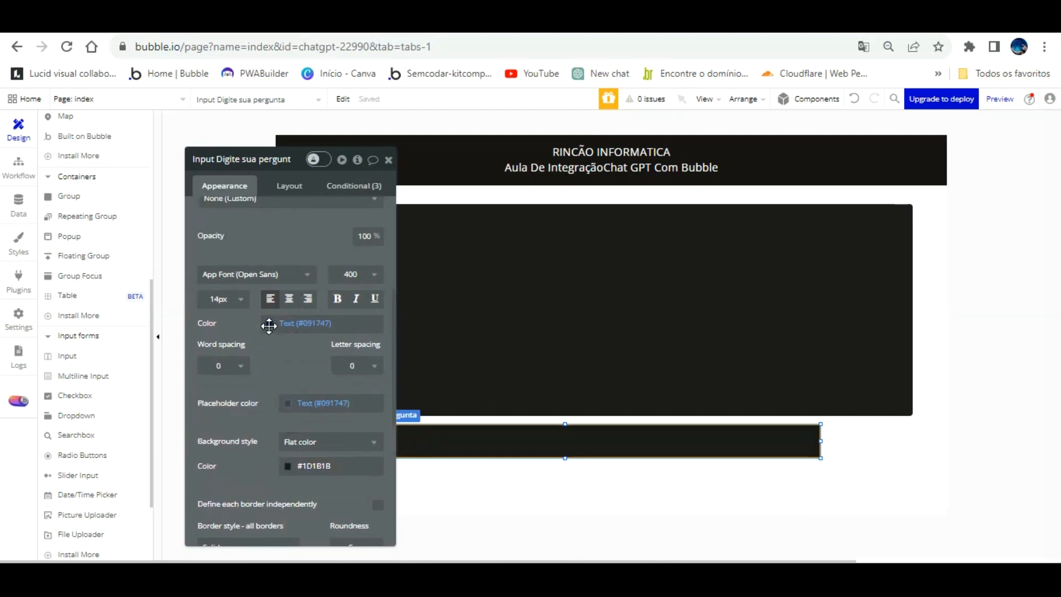
click(269, 325)
click(289, 490)
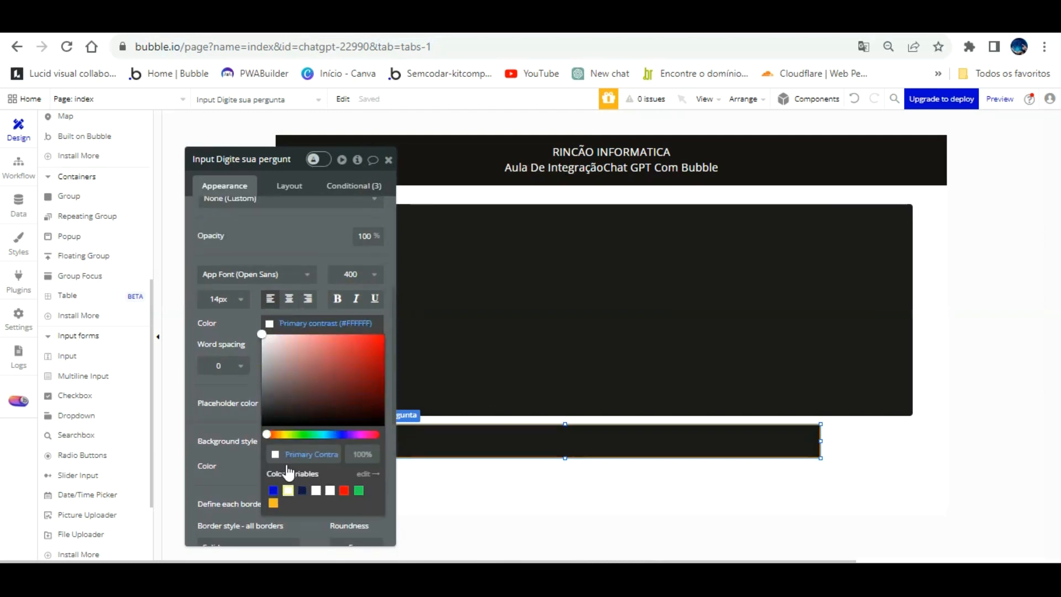
click(283, 244)
click(280, 344)
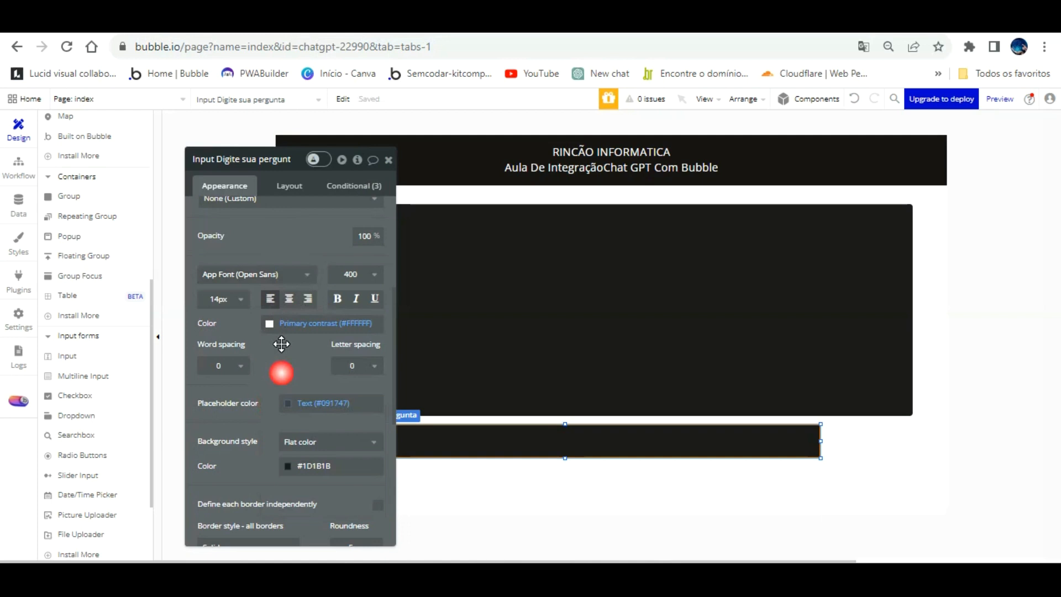
scroll(287, 348, down, 5)
scroll(326, 351, up, 10)
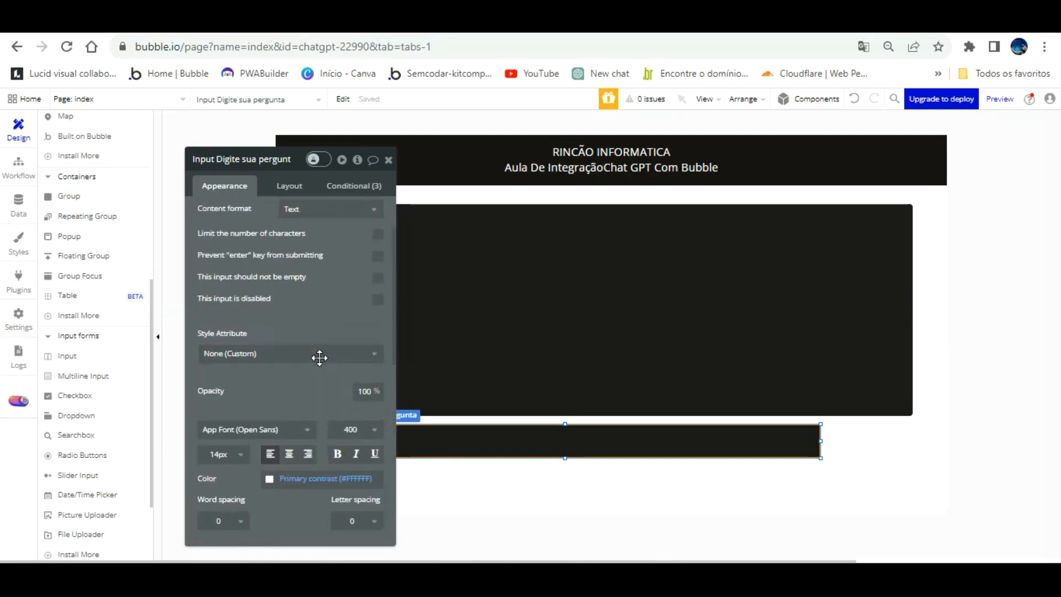
click(479, 420)
Place a button about 138 px wide beside the question input, ending at the answer box's right edge.
scroll(299, 310, up, 3)
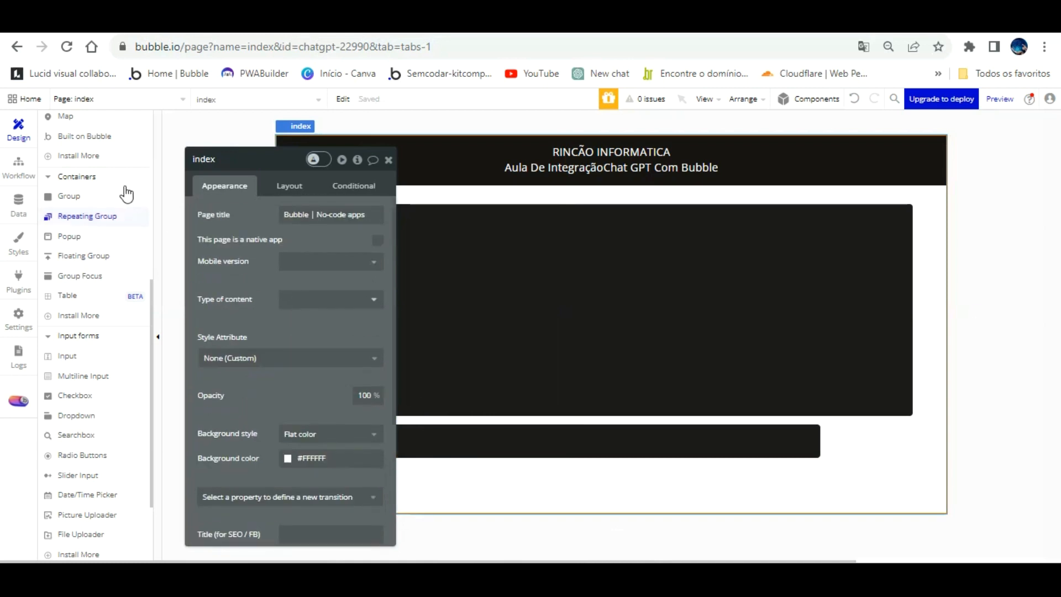
scroll(88, 196, up, 5)
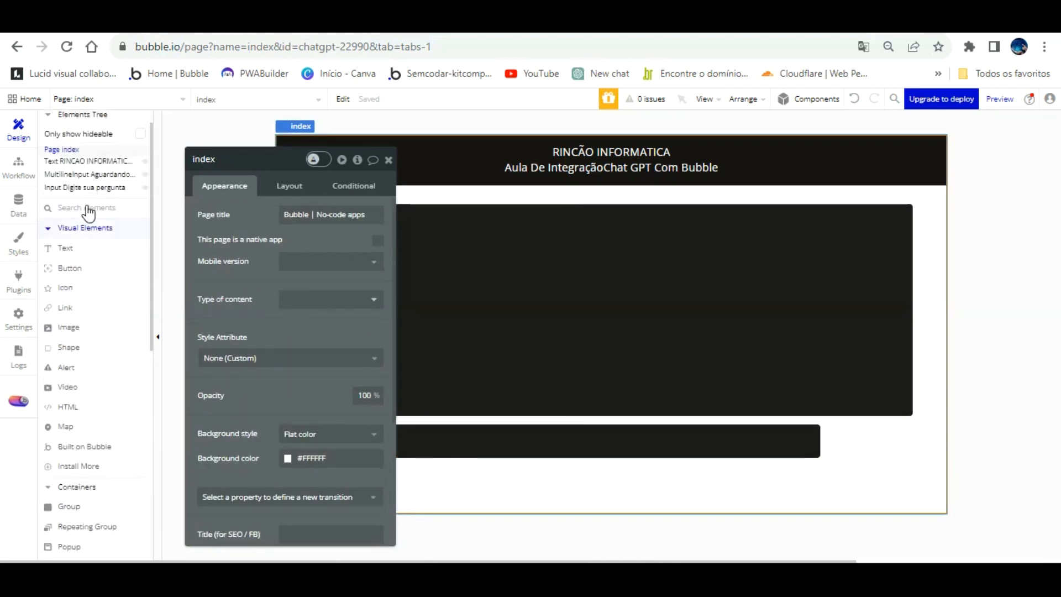
click(77, 268)
drag(824, 454, 911, 427)
Set the question input's height to 50 px.
click(762, 442)
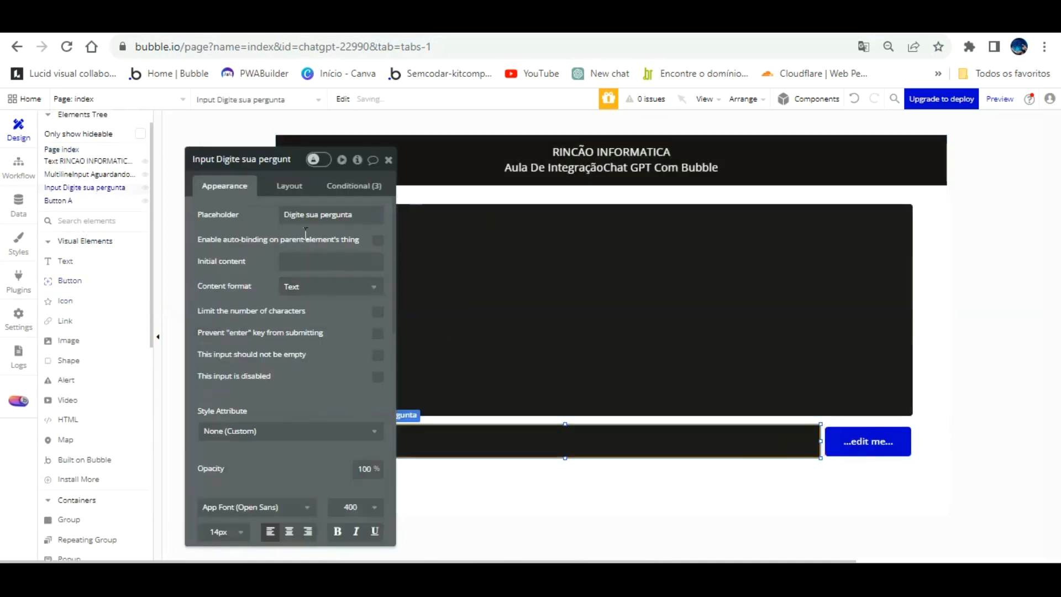
click(287, 185)
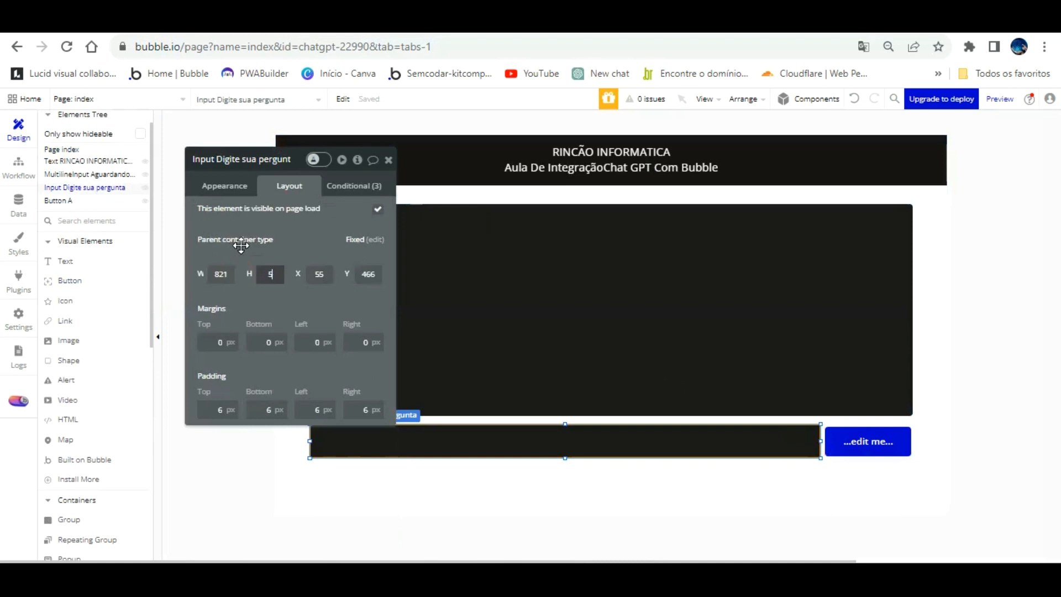
key(Return)
text(40)
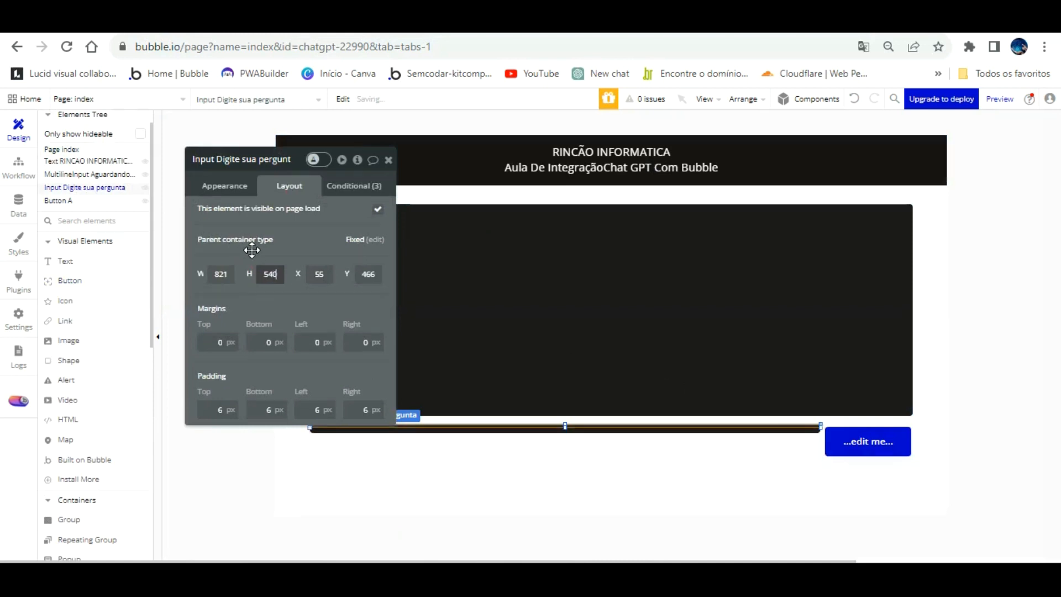
key(Return)
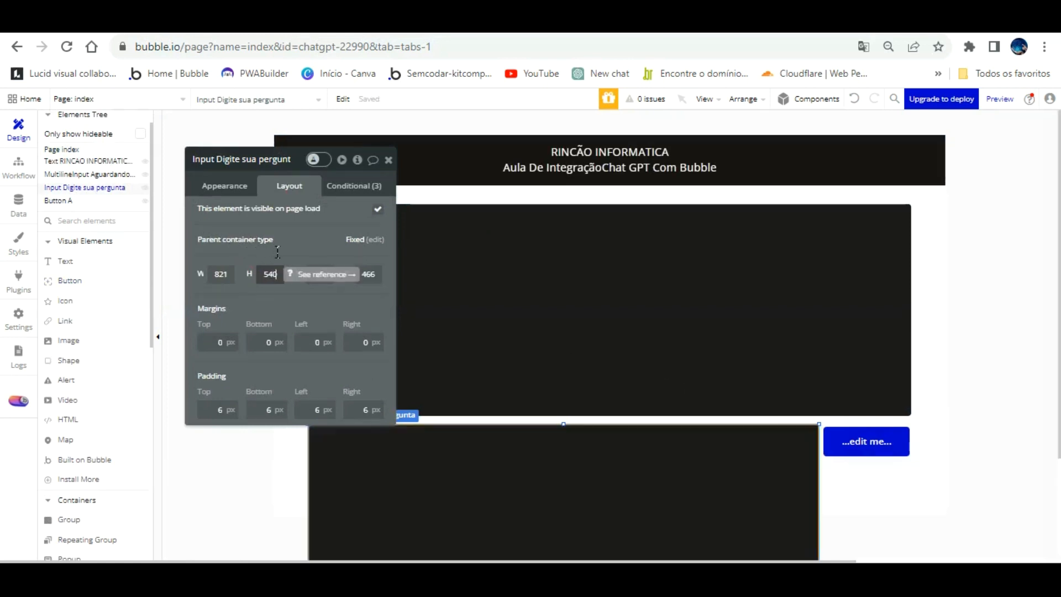
drag(277, 249, 258, 249)
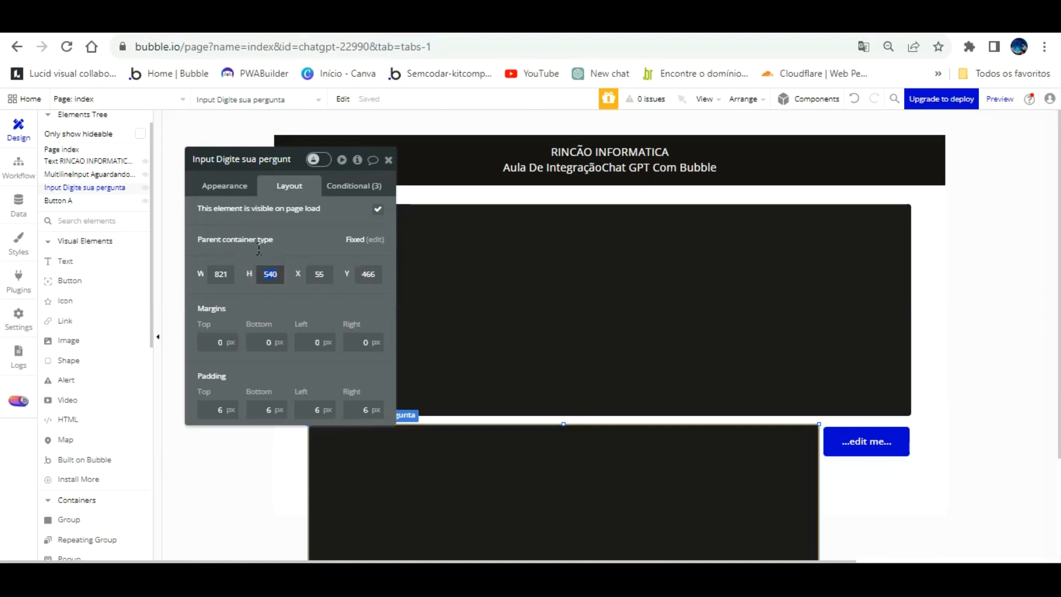
key(Return)
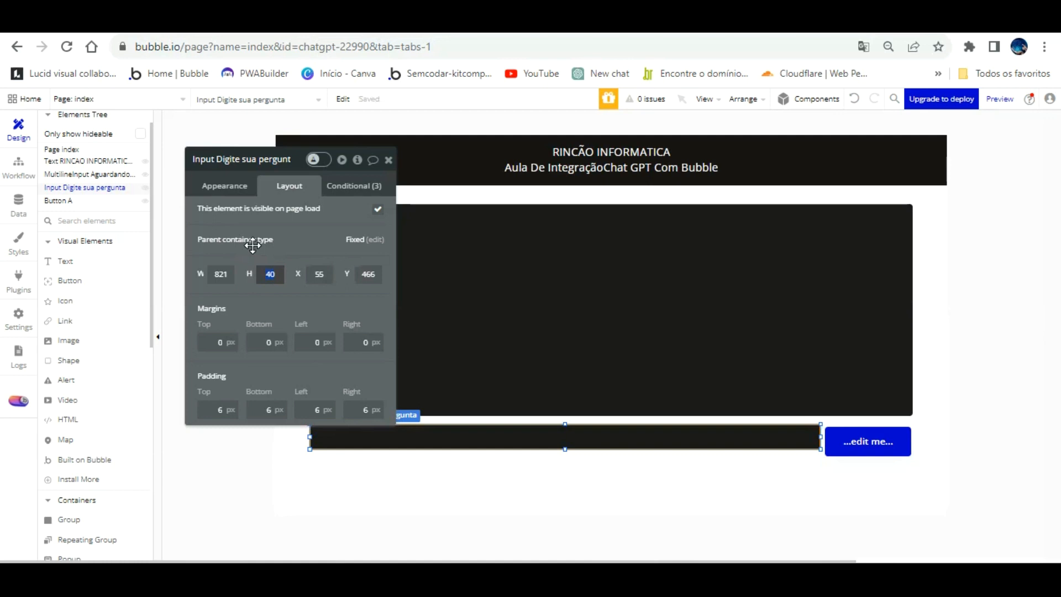
key(Return)
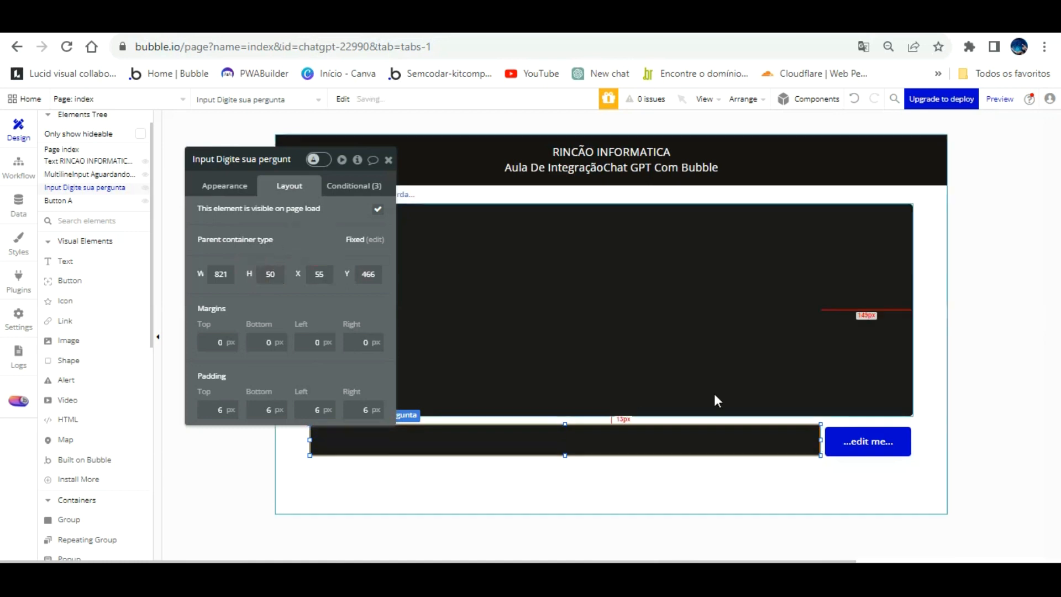
Set the new button's height to 50 px.
click(832, 439)
click(271, 272)
key(Return)
Label the button "Enviar" and detach it from the Primary Button style.
click(244, 159)
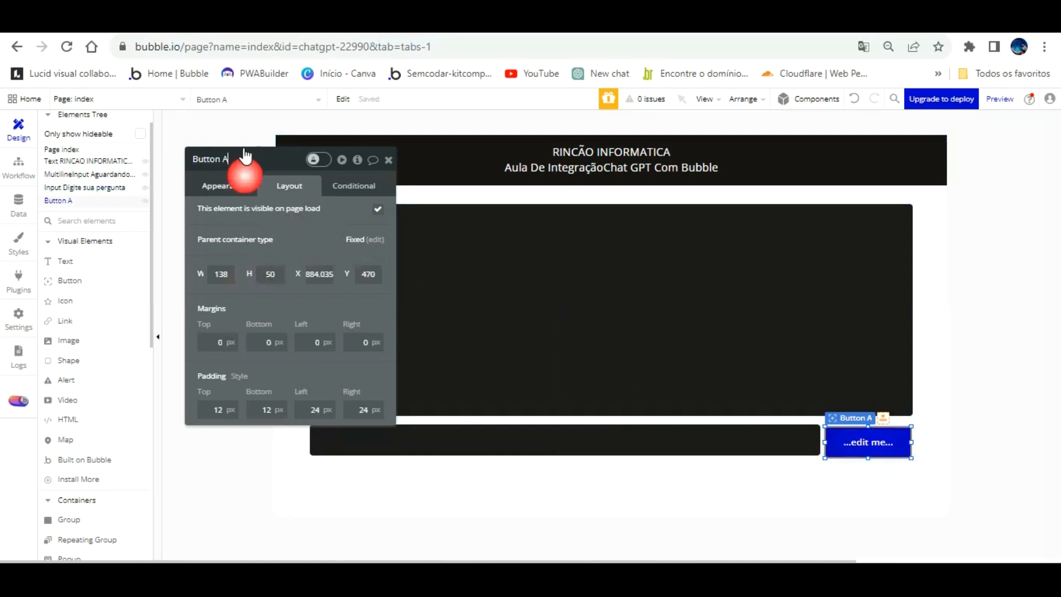
click(244, 184)
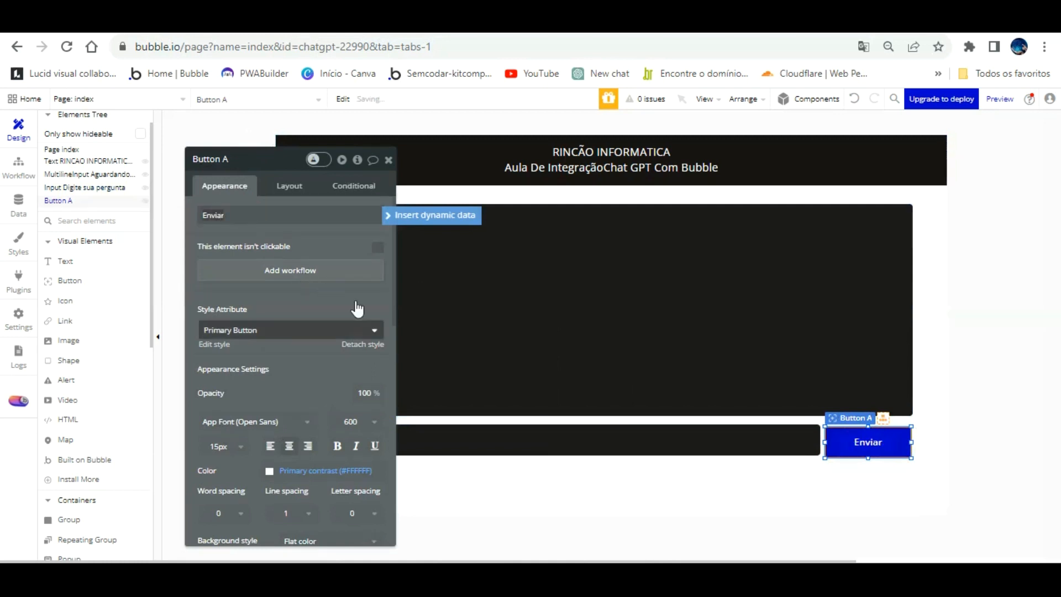
click(368, 344)
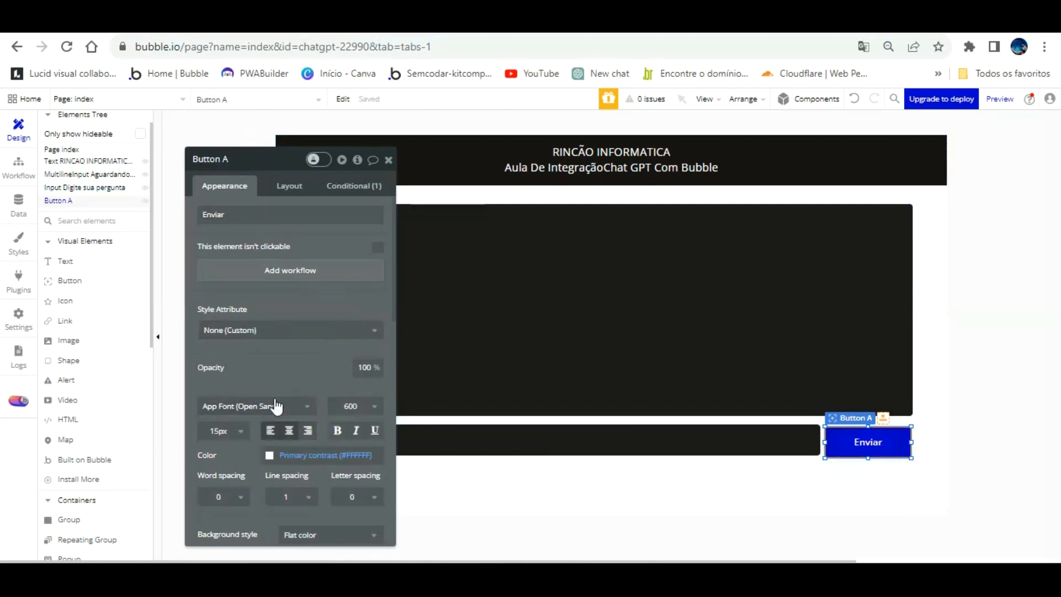
Remove the hover condition that changes the Enviar button's background color.
scroll(274, 425, down, 2)
click(353, 185)
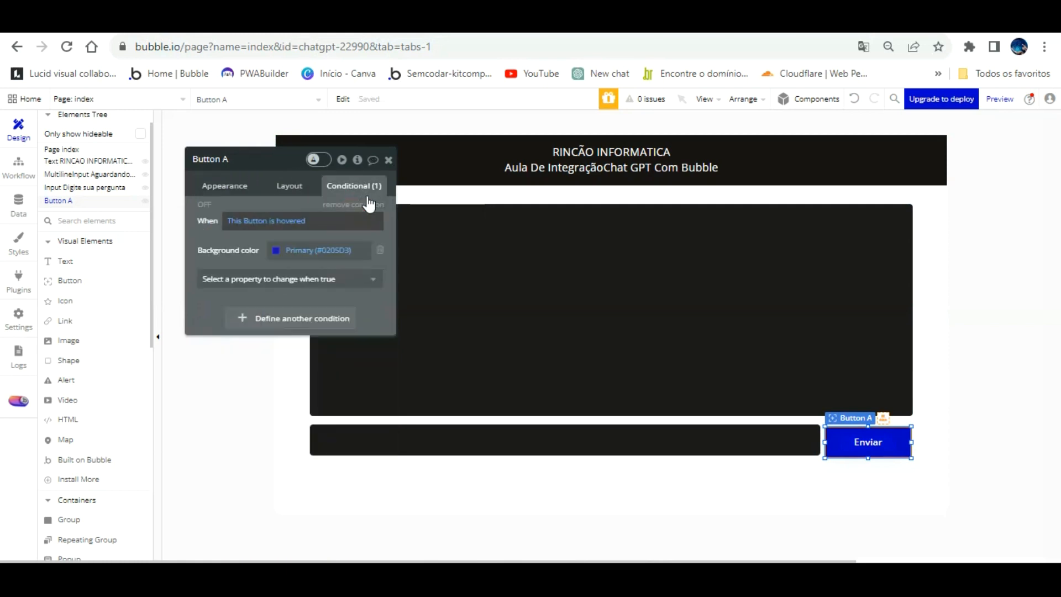
click(366, 183)
click(220, 184)
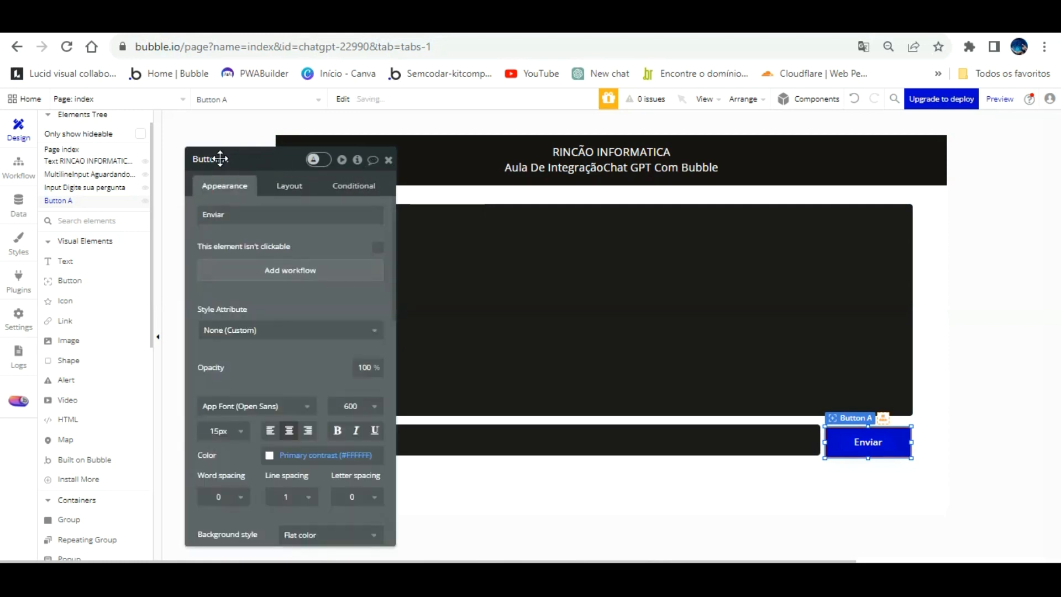
scroll(279, 354, down, 6)
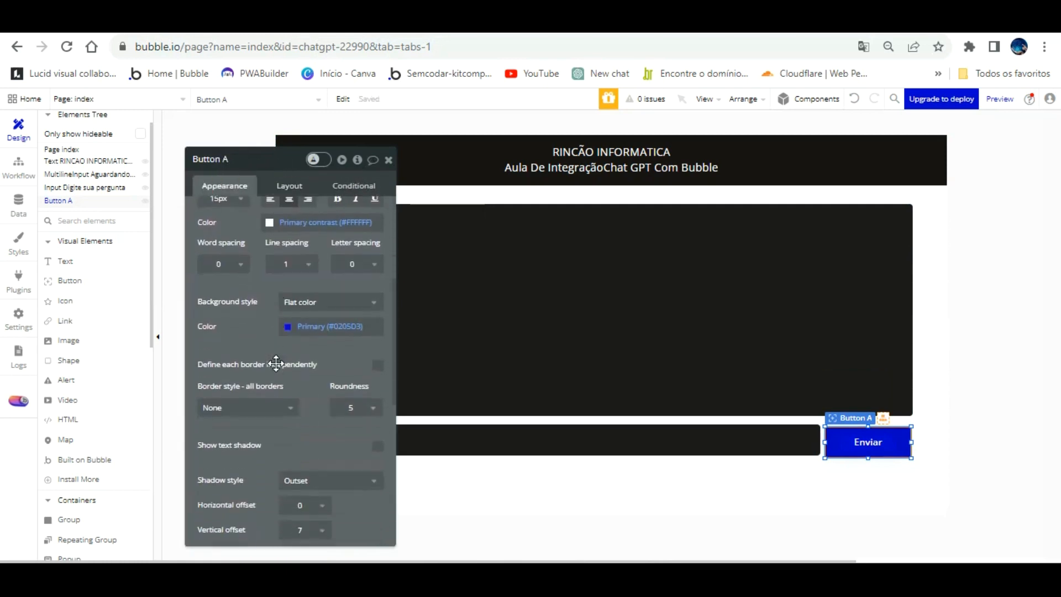
scroll(292, 397, up, 6)
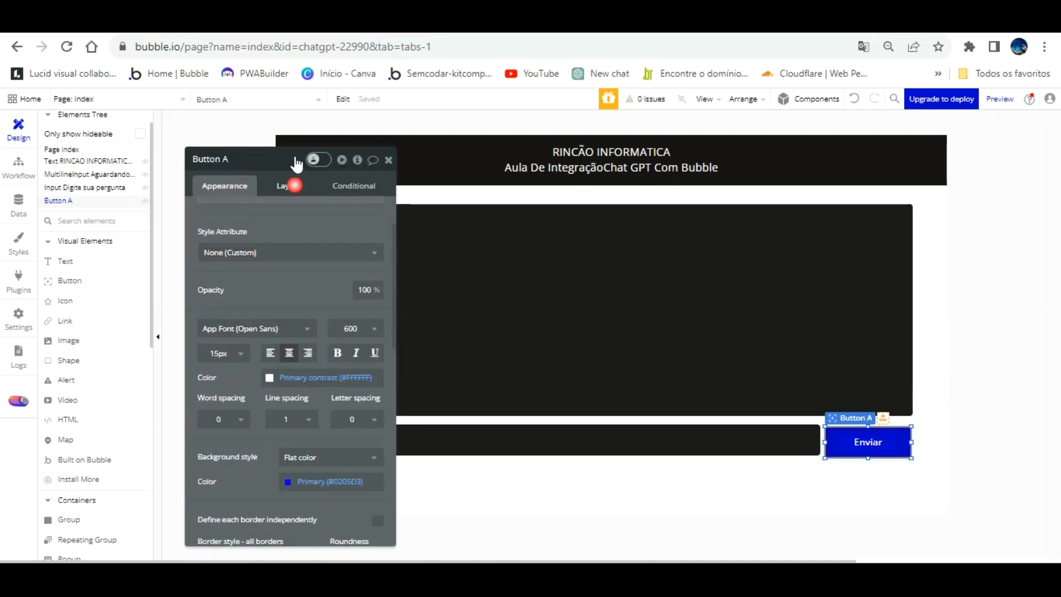
click(289, 185)
click(225, 185)
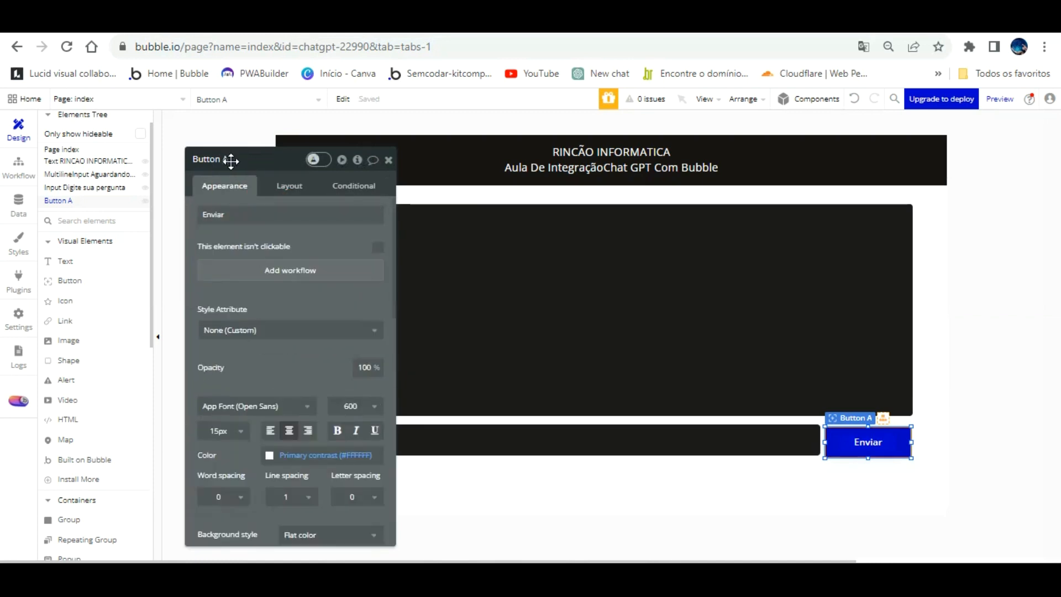
click(289, 184)
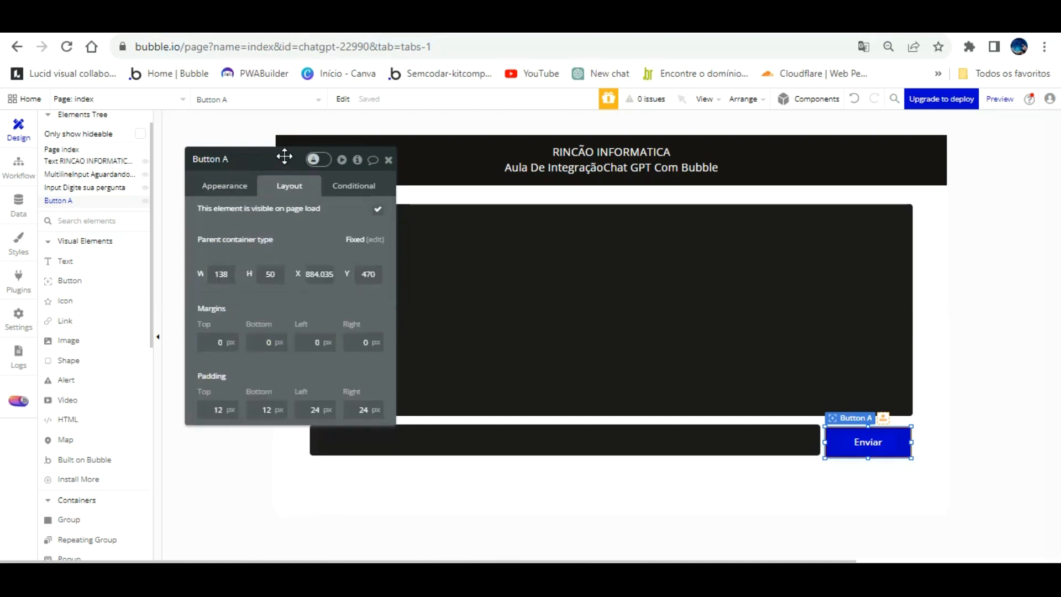
Replace the Enviar button's flat background color with the copied code #1D1B1B.
click(223, 186)
scroll(277, 412, down, 4)
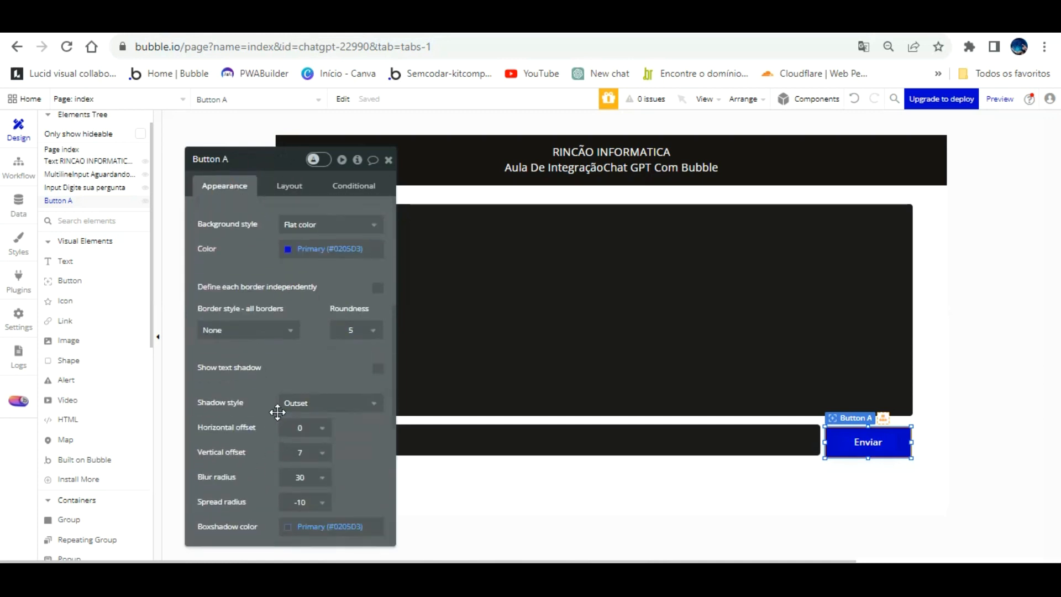
click(289, 248)
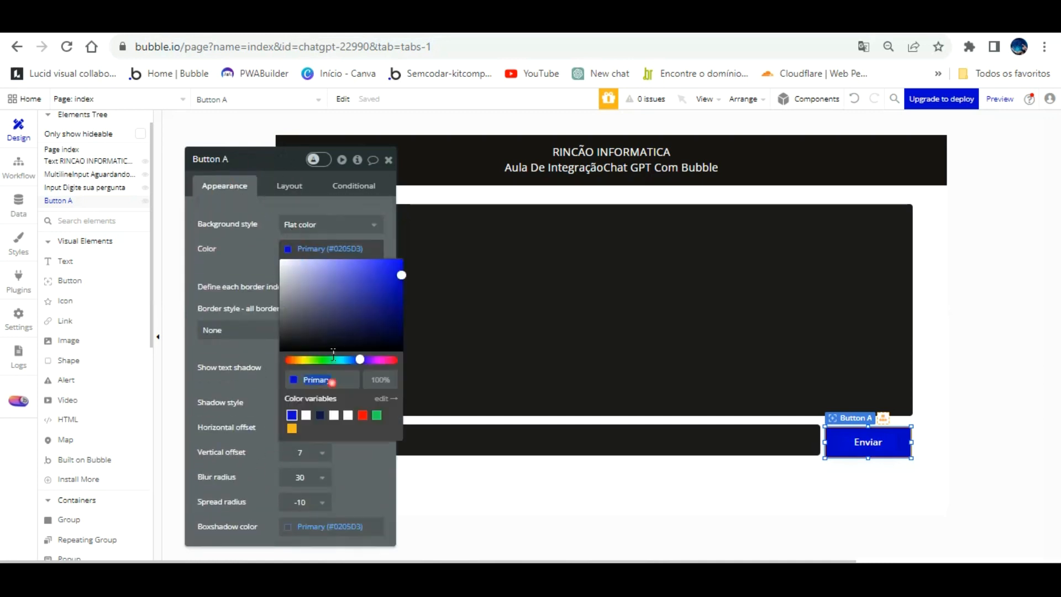
right_click(327, 380)
click(369, 176)
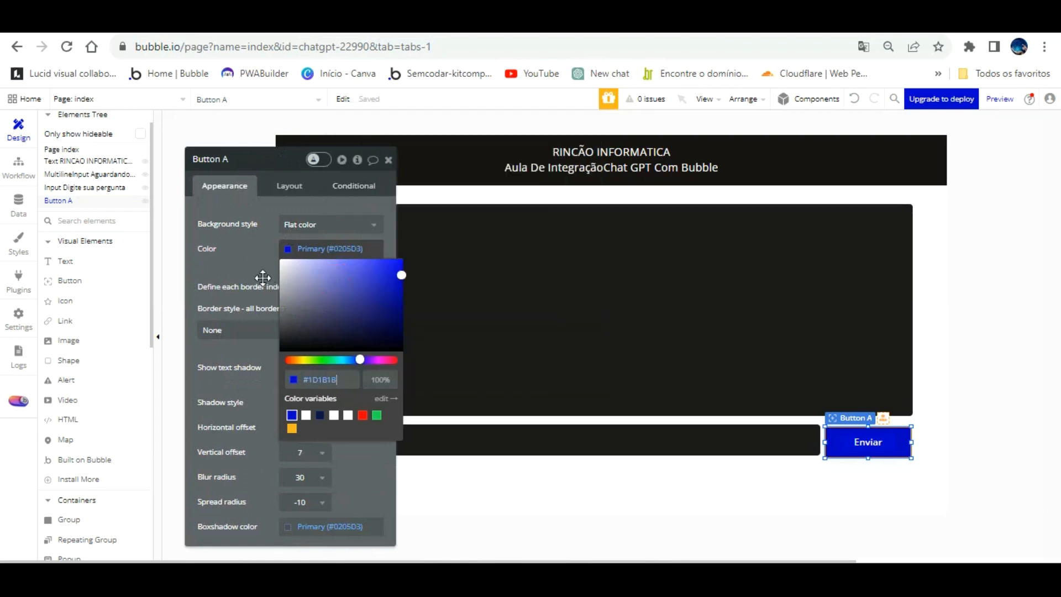
click(259, 265)
Set the Enviar button's top, bottom, left and right padding to 6 px.
scroll(301, 348, up, 4)
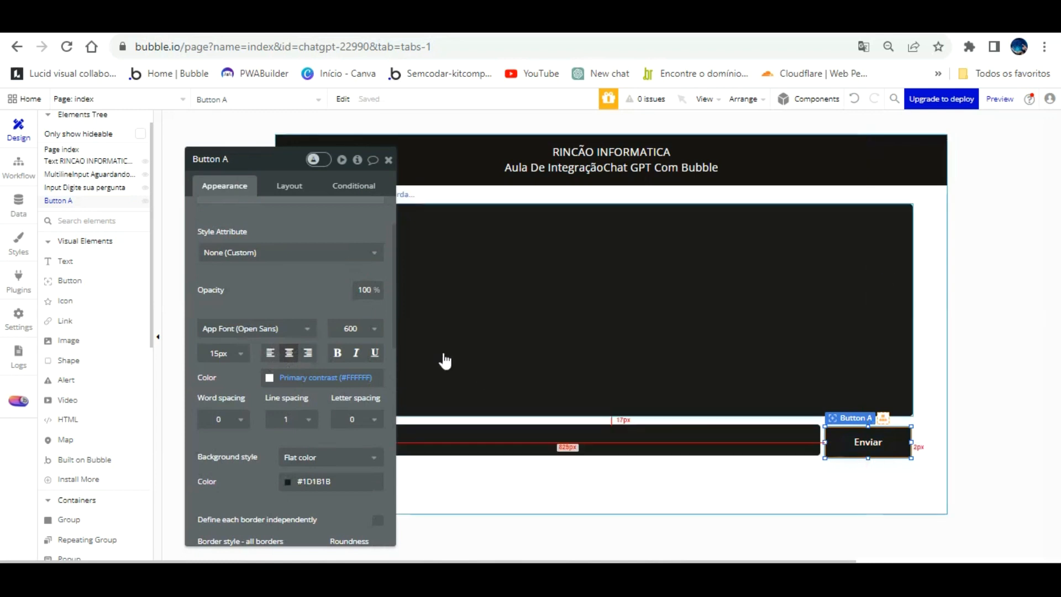
click(290, 187)
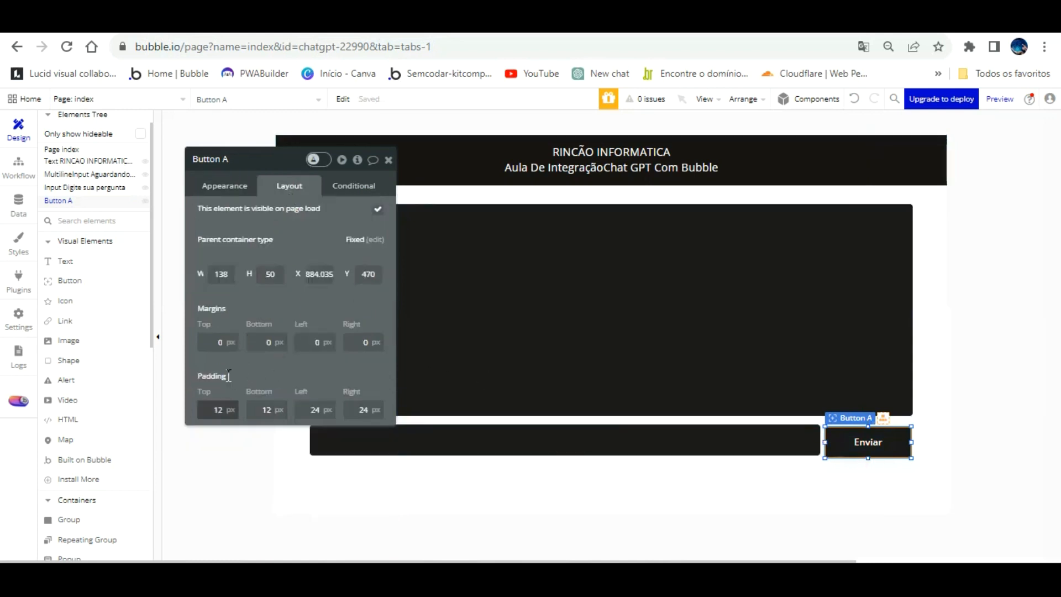
drag(213, 408, 286, 393)
text(6)
key(Tab)
text(6)
key(Tab)
text(6)
key(Tab)
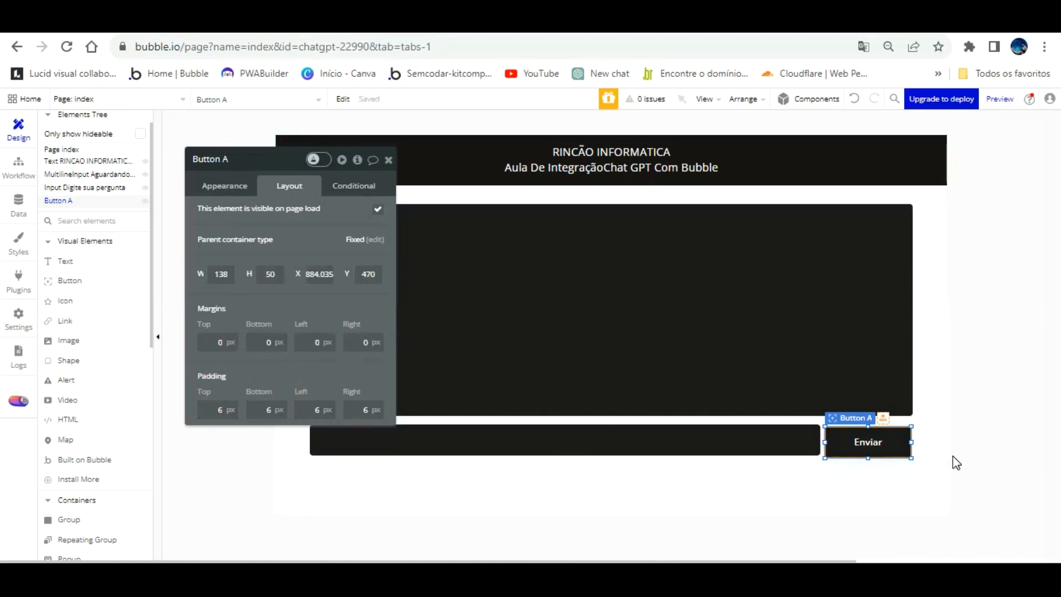
Move the Enviar button level with the question input and flush with the answer box's outer edge.
click(228, 186)
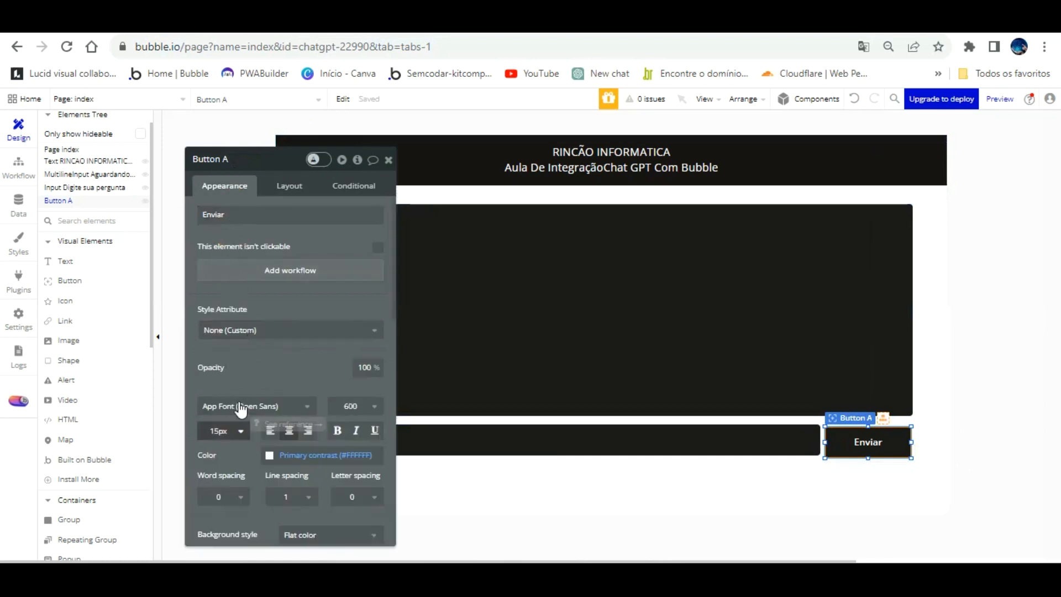
click(221, 430)
click(442, 409)
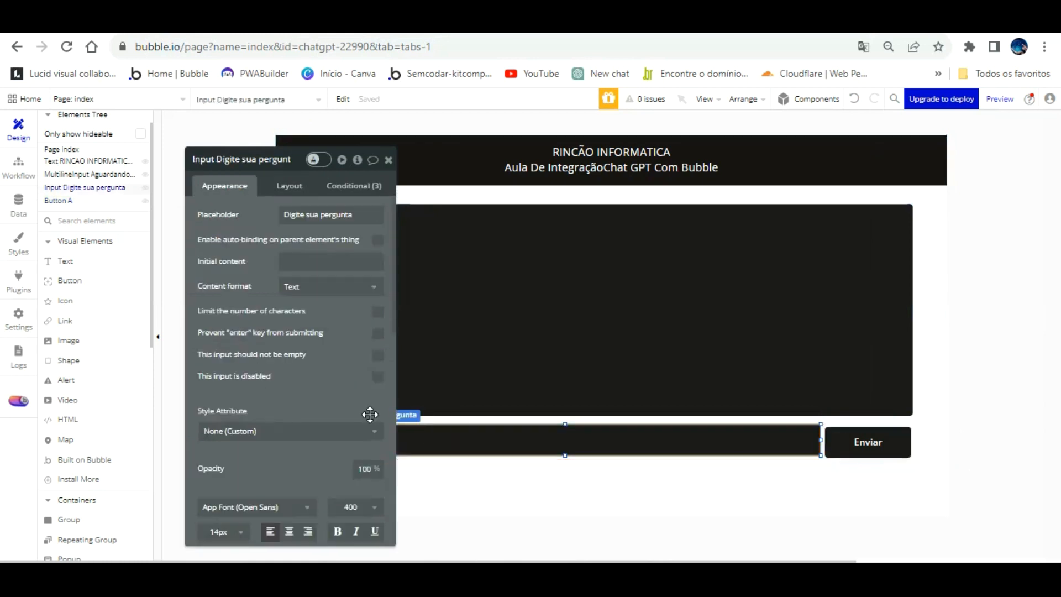
drag(862, 415, 864, 413)
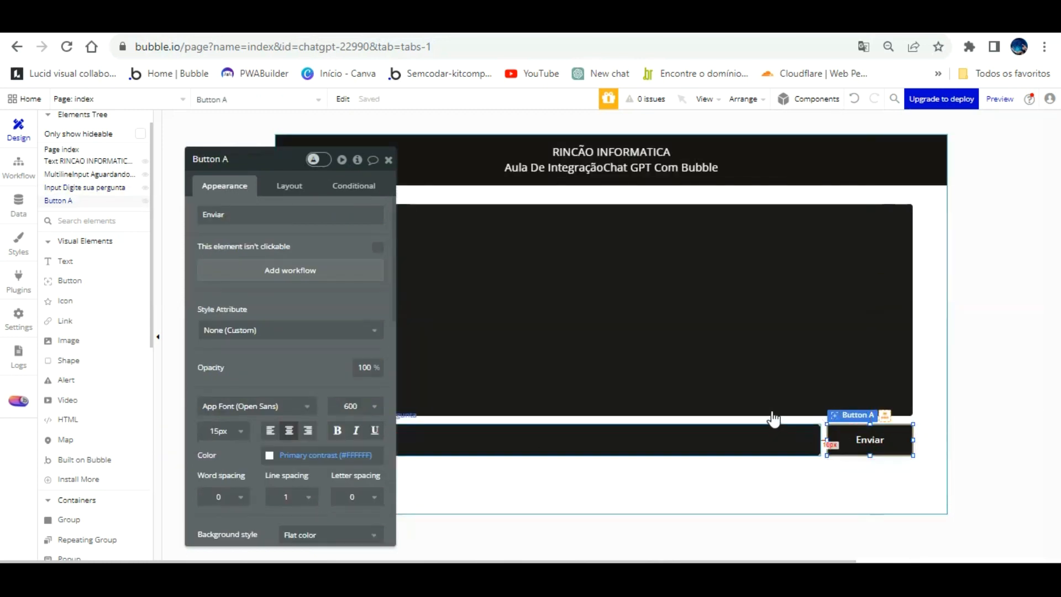
Group the question input and the Enviar button in a Row container.
shift+click(771, 434)
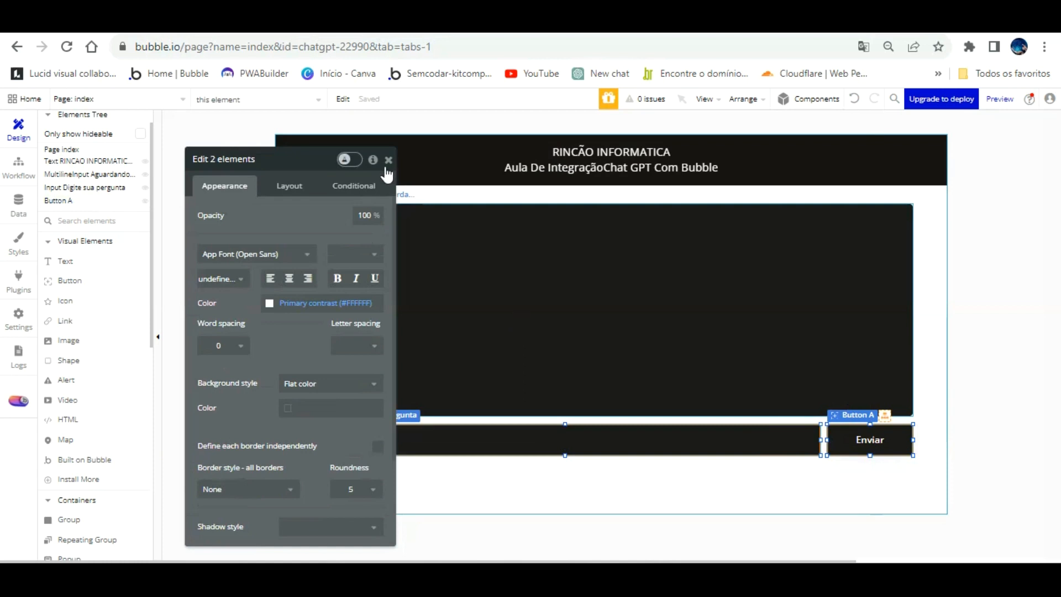
click(743, 99)
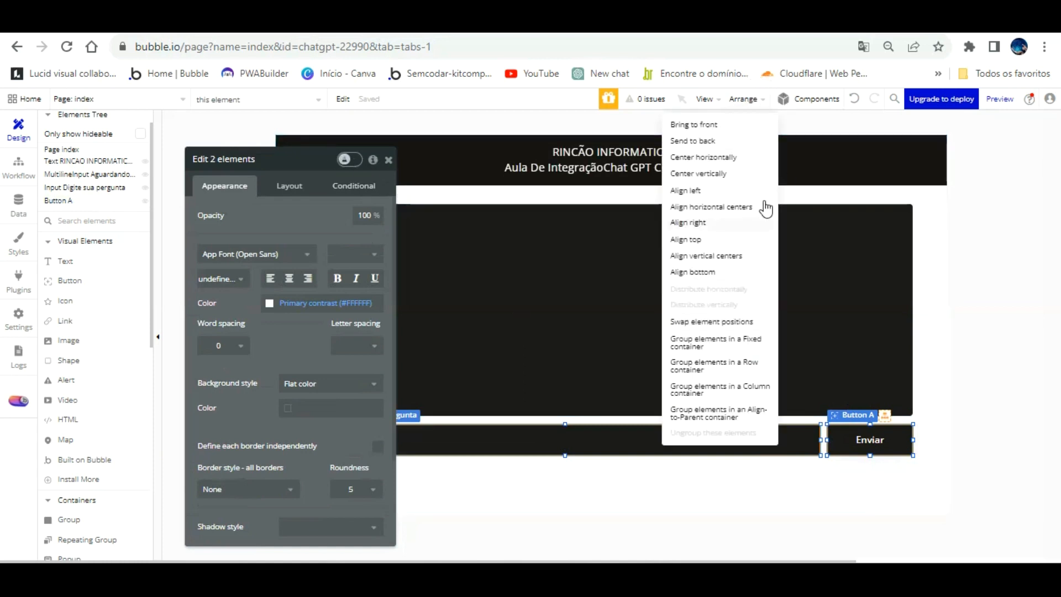
click(736, 339)
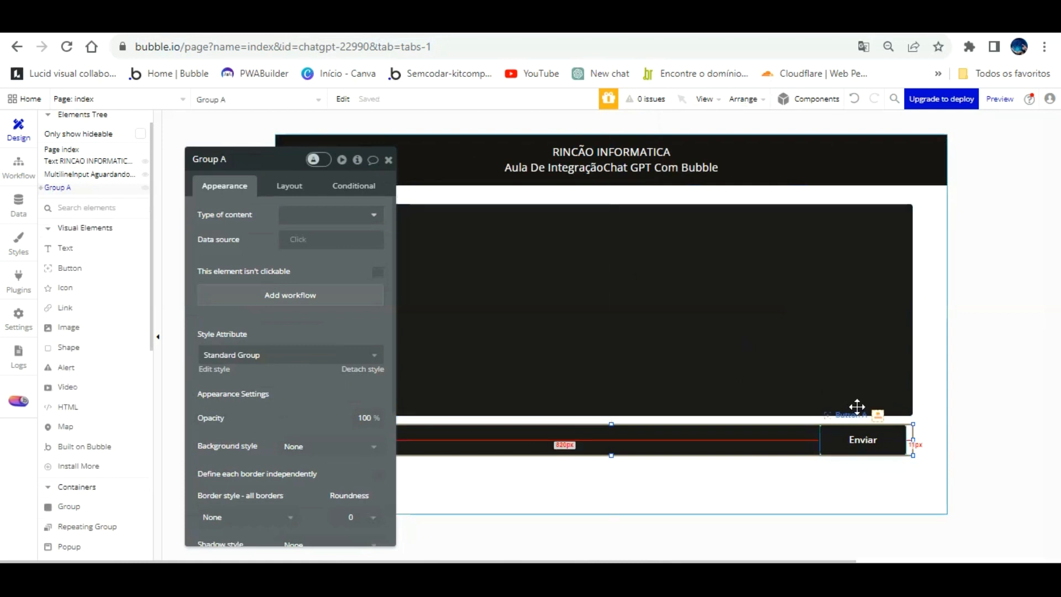
Give the Enviar button a 10 px left margin to separate it from the question input.
click(856, 428)
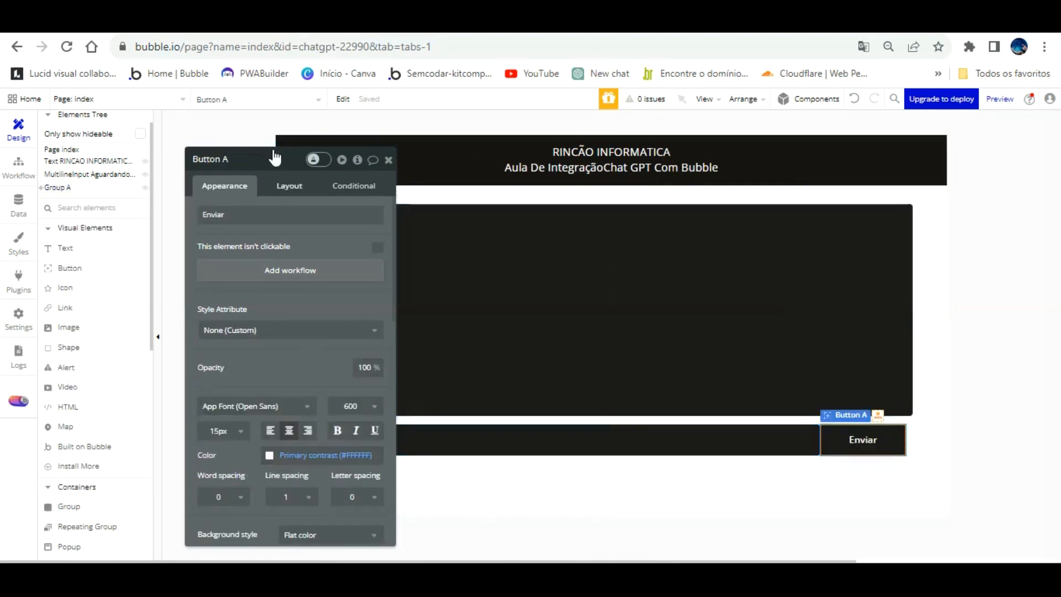
click(287, 186)
scroll(301, 340, down, 1)
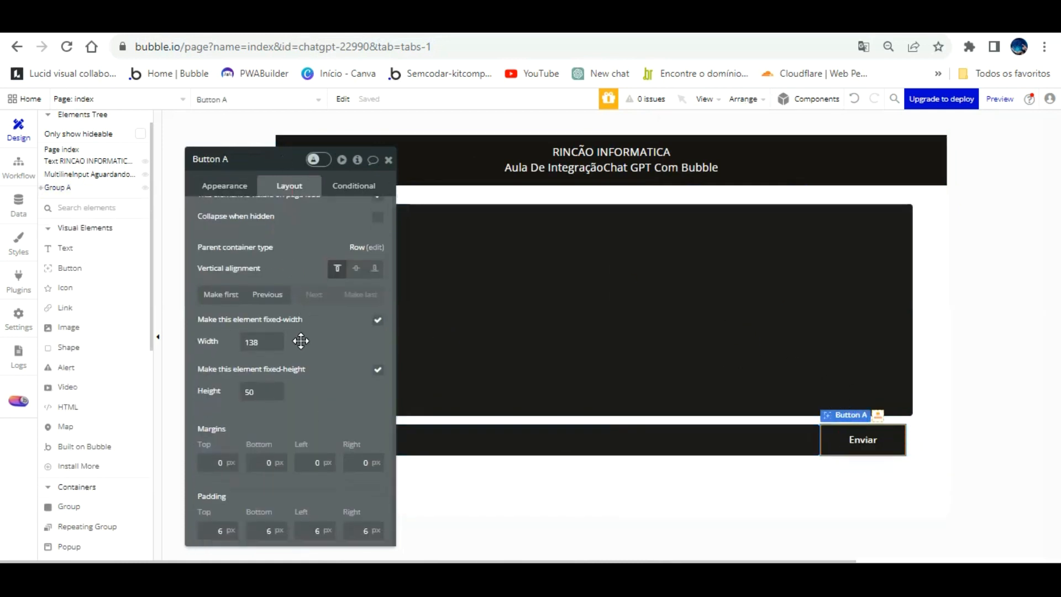
click(308, 438)
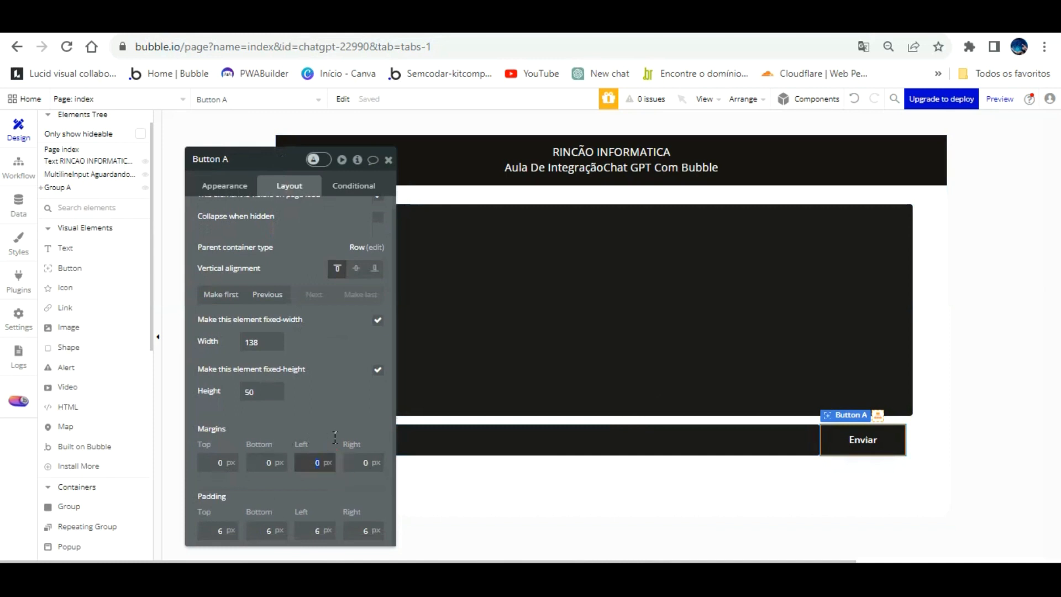
text(1)
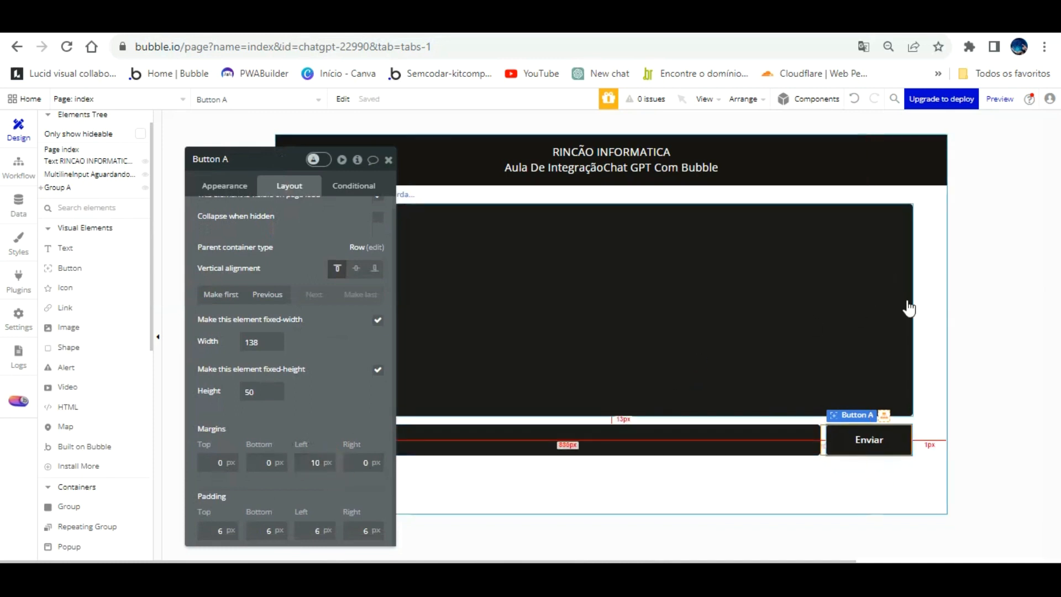
Move the question input and button group further down the page and stretch the answer box down to just above it.
click(942, 298)
click(736, 306)
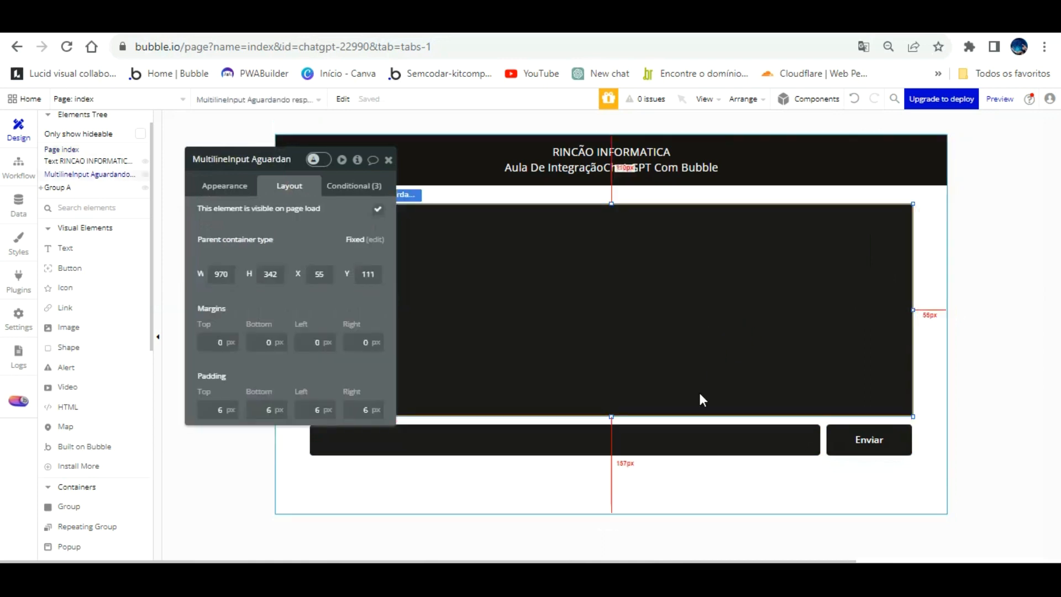
drag(826, 426, 822, 456)
click(687, 334)
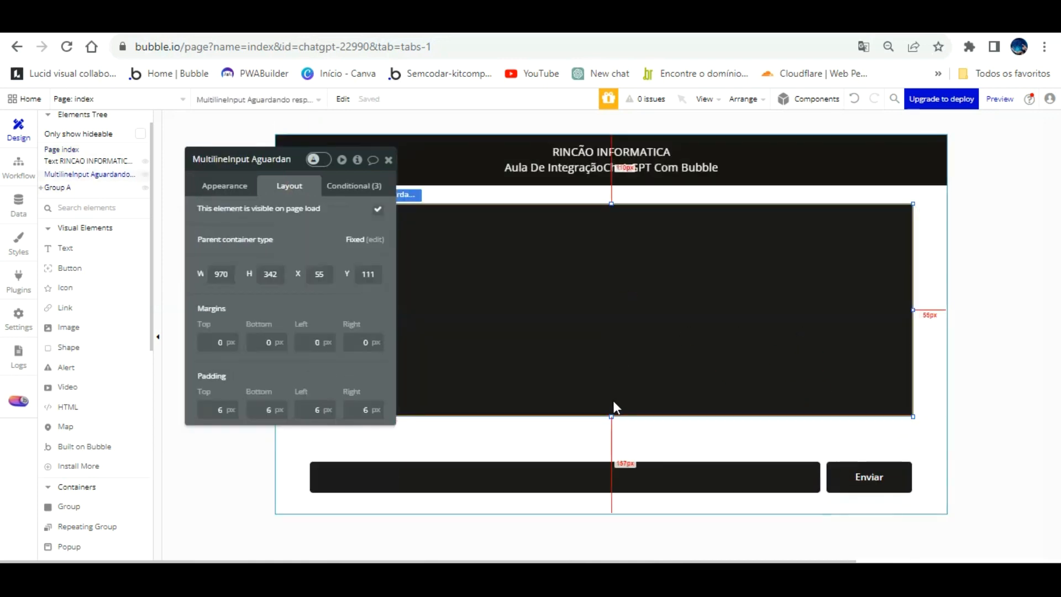
drag(610, 388, 611, 448)
Preview the page with debug_mode=false in the address and place the cursor in the question input.
click(989, 99)
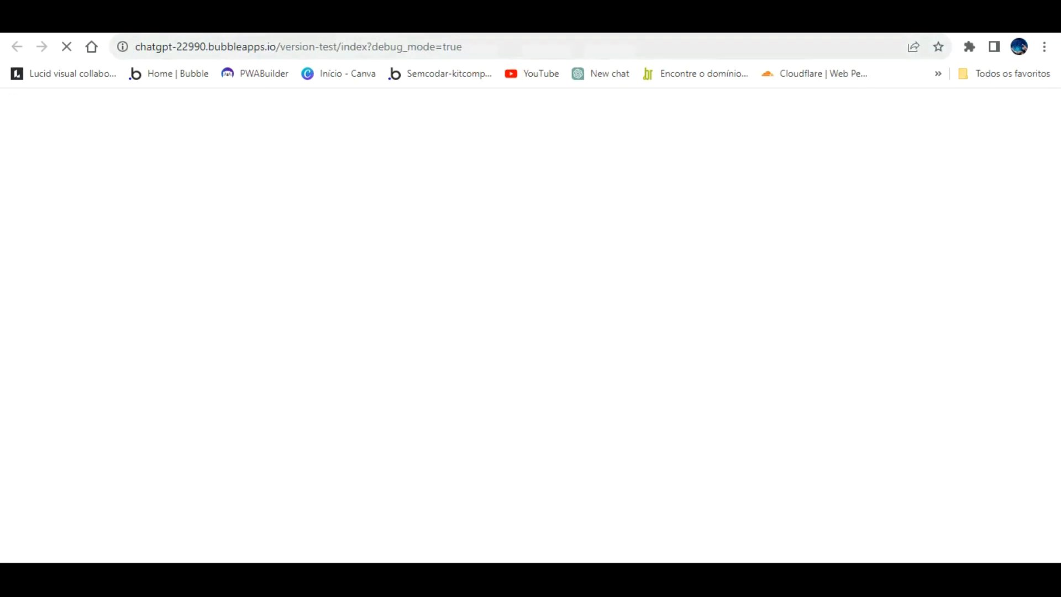
double_click(497, 44)
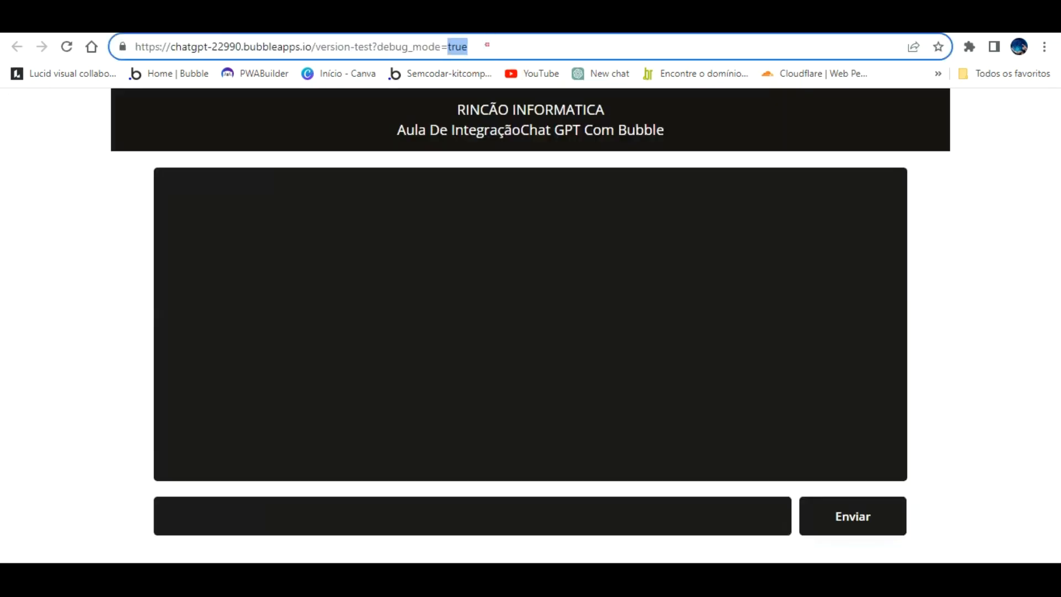
text(false)
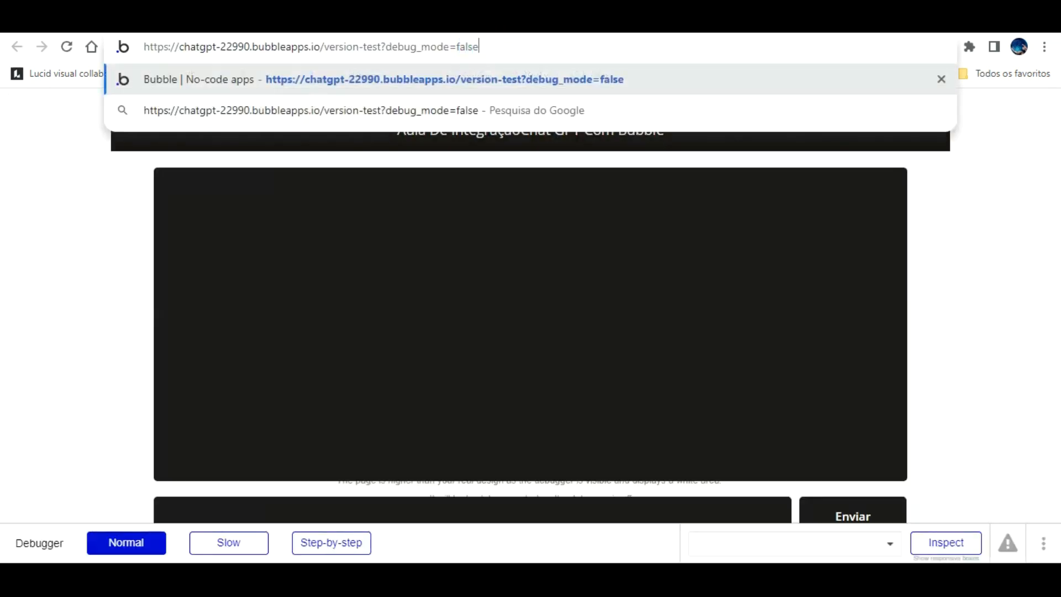
key(Return)
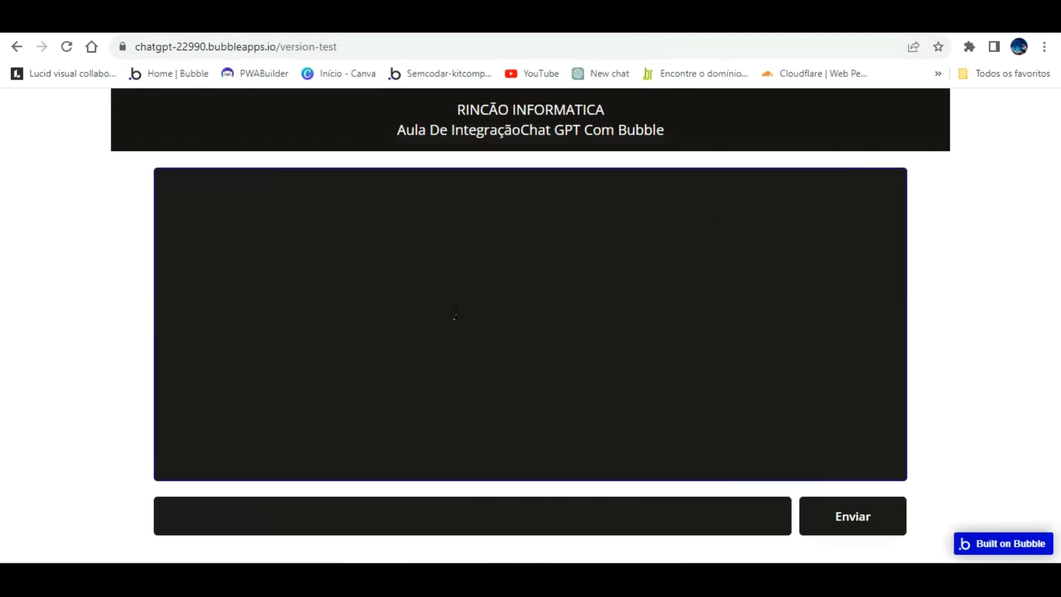
click(318, 483)
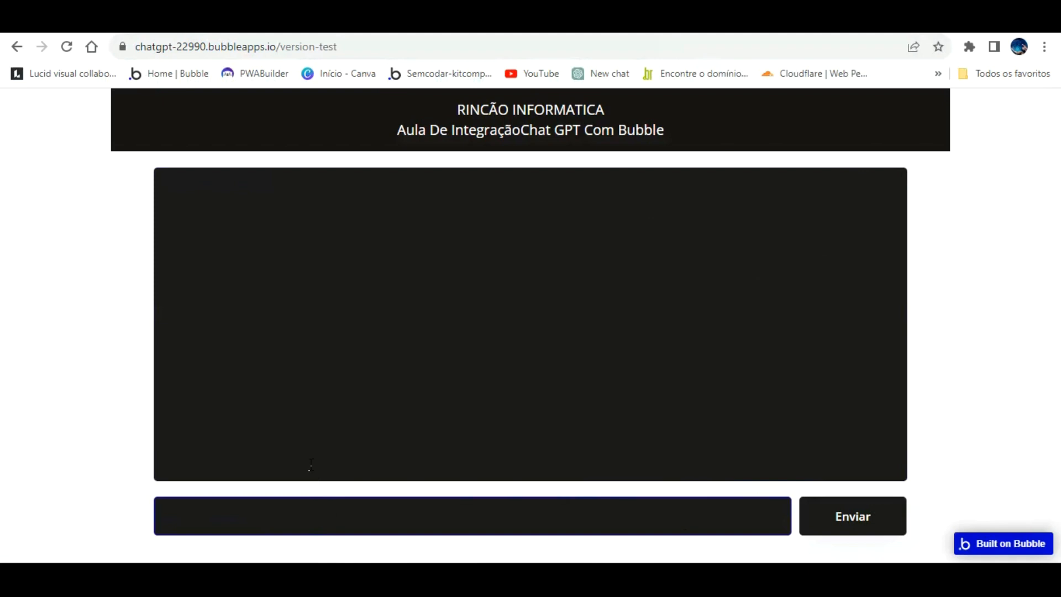
Return to the Bubble editor and add a "Page is loaded" workflow event to the index page.
key(ctrl+tab)
click(18, 164)
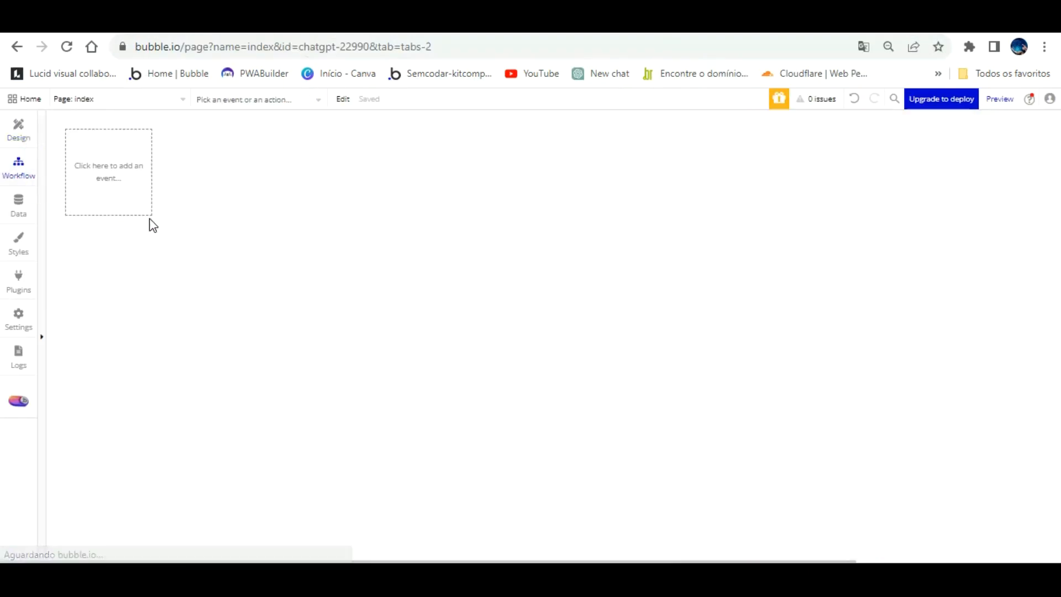
click(117, 161)
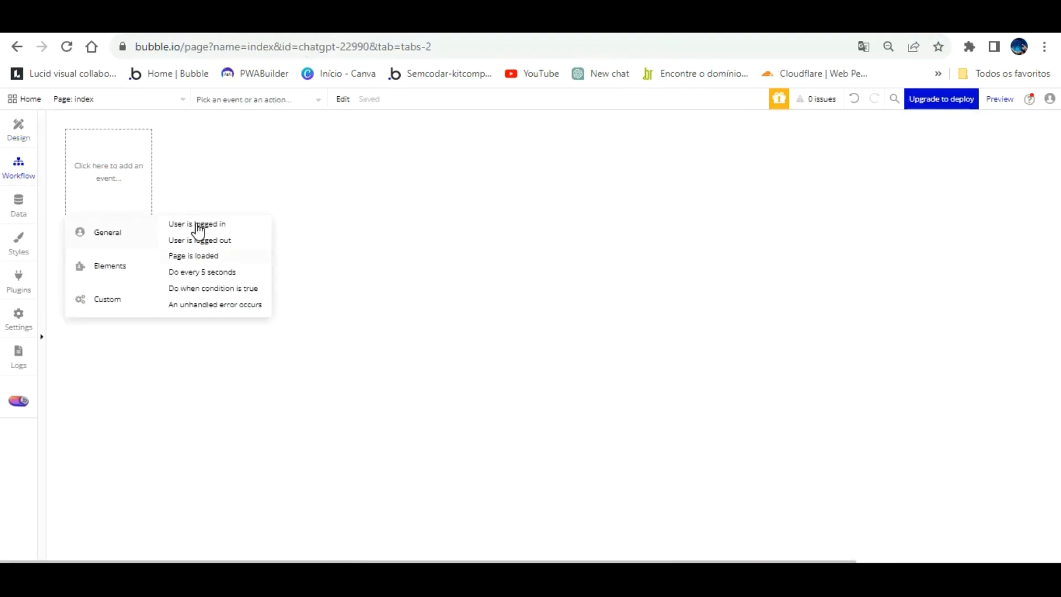
click(196, 255)
Add a Set focus action to the page-load workflow, targeting the "Input Digite sua pergunta" element.
click(146, 254)
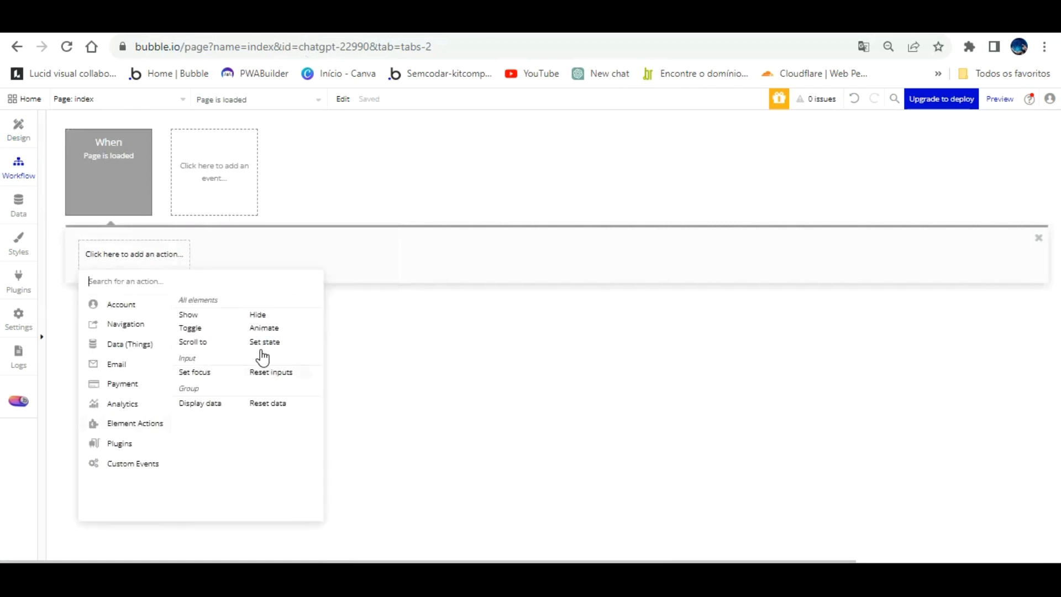
click(194, 372)
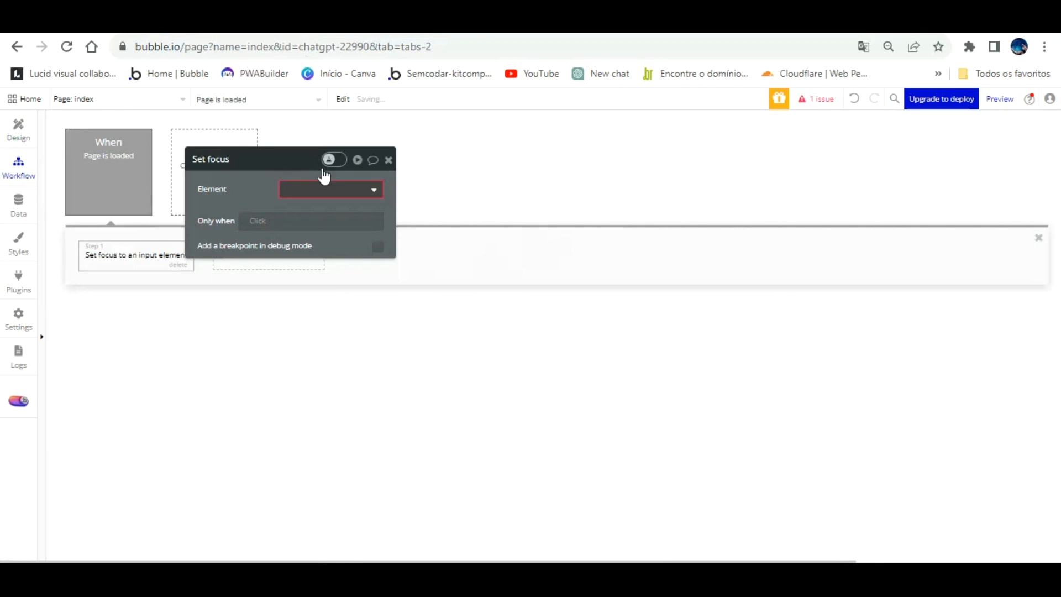
click(334, 189)
click(329, 209)
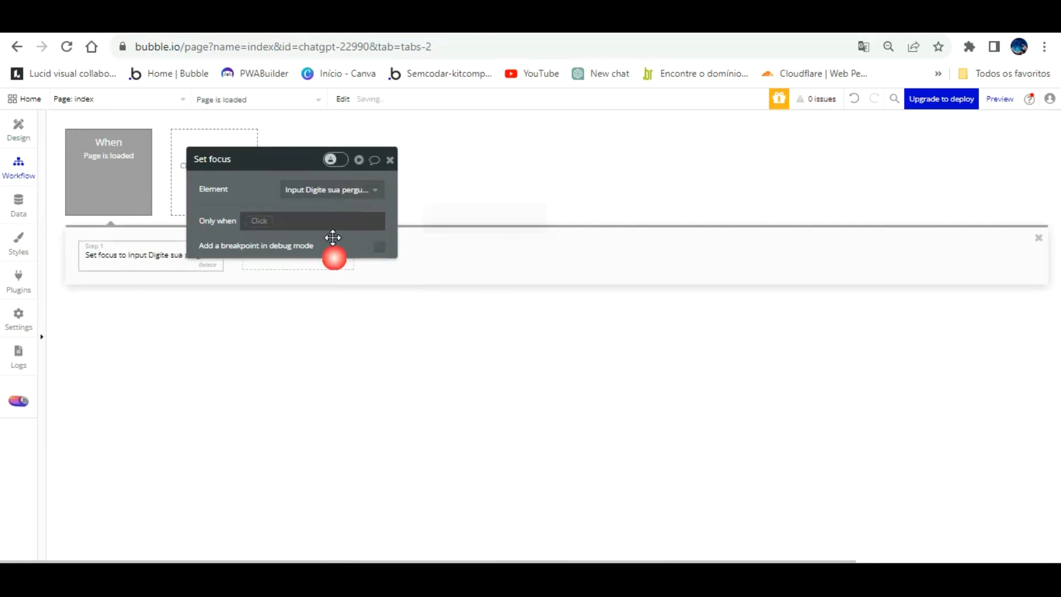
Refresh the preview page and test the question input's automatic focus by entering and deleting random text.
click(284, 400)
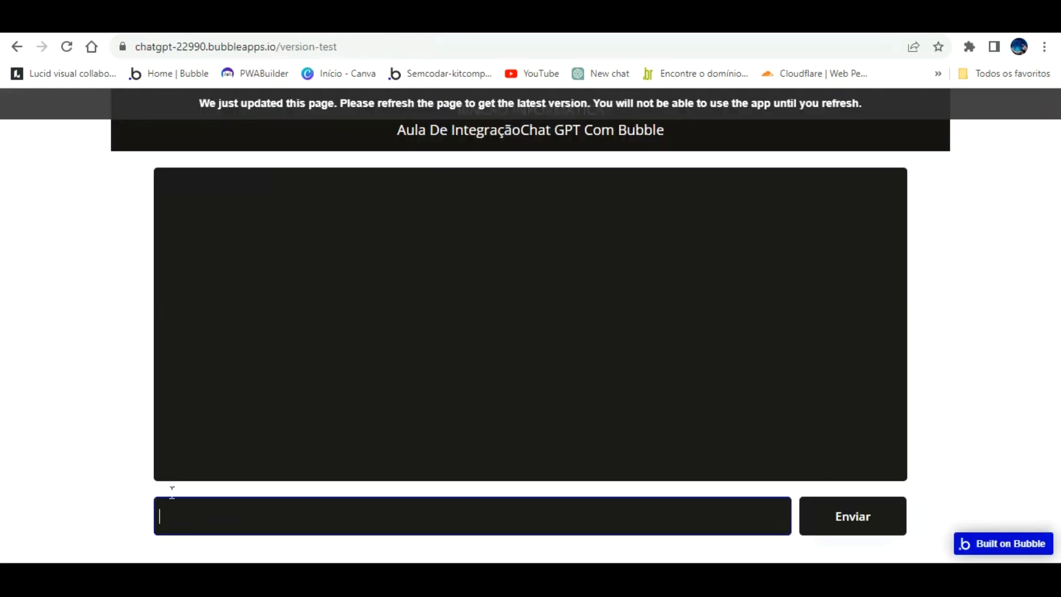
click(627, 131)
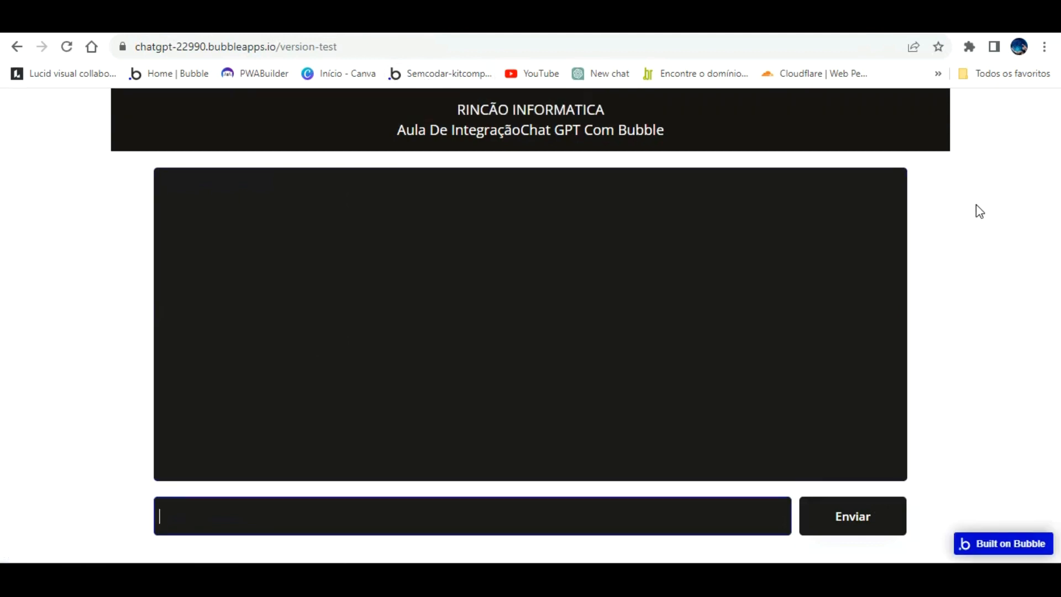
text(kyiuloiçip´~p)
key(BackSpace)
key(BackSpace)
key(BackSpace)
key(BackSpace)
key(BackSpace)
key(BackSpace)
key(BackSpace)
key(BackSpace)
key(BackSpace)
key(BackSpace)
key(BackSpace)
key(BackSpace)
key(BackSpace)
key(BackSpace)
key(BackSpace)
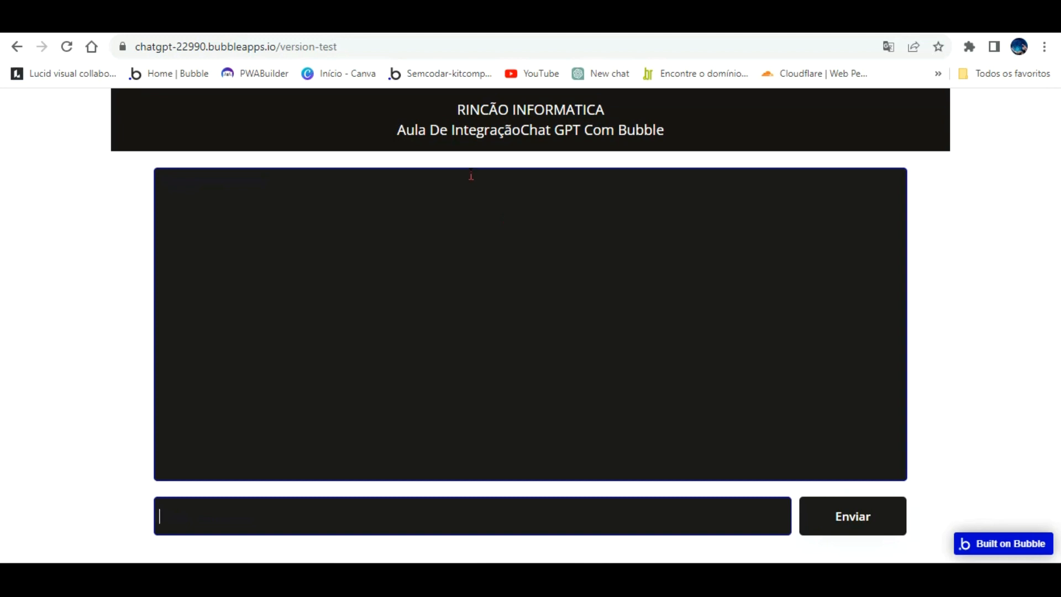
Search Google for "openai" in a new browser tab and open the official OpenAI website.
key(ctrl+t)
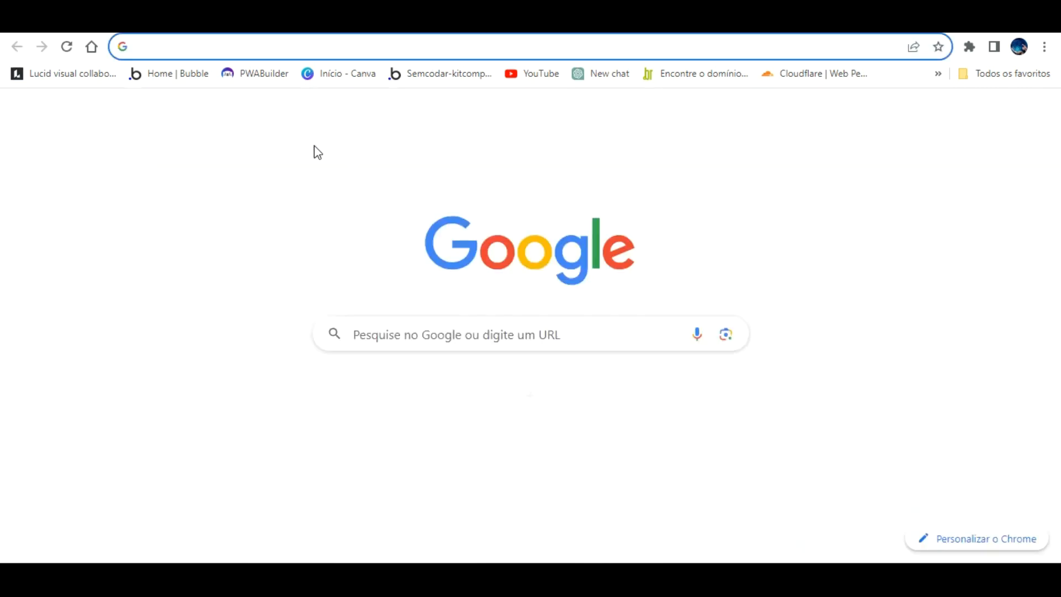
click(404, 301)
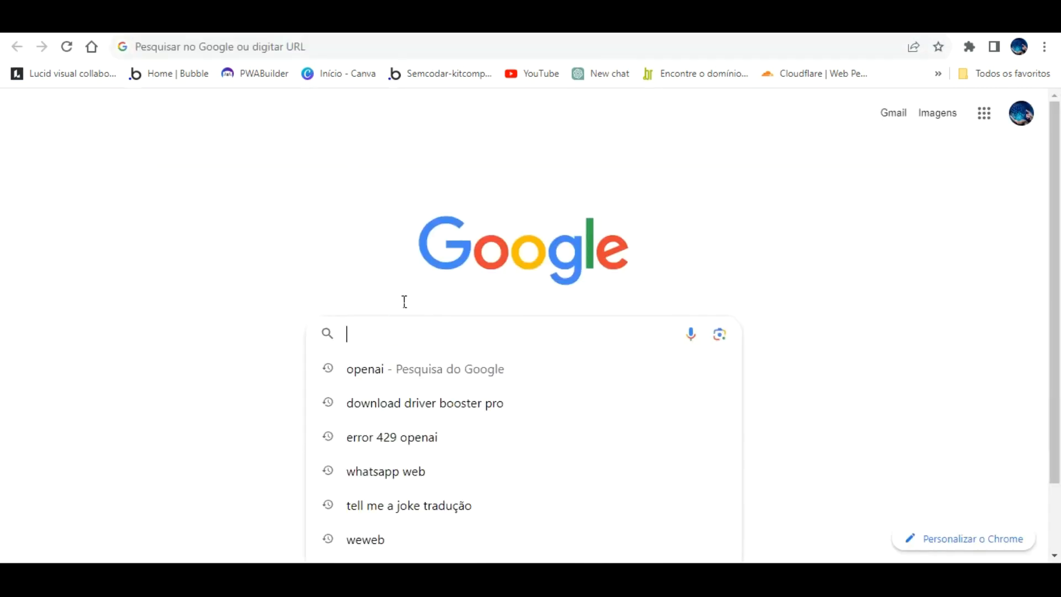
text(op)
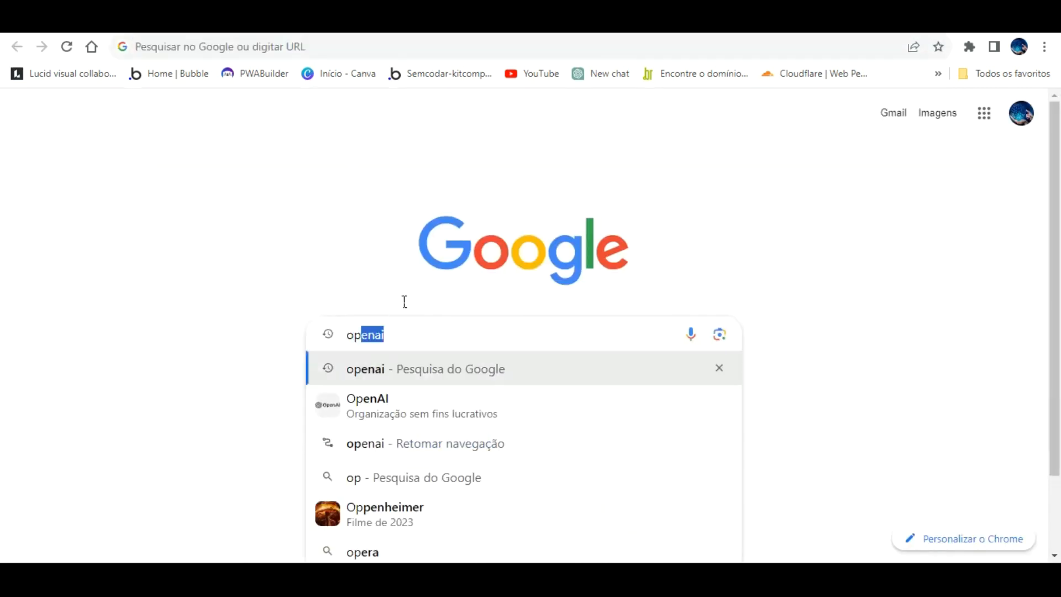
text(enai)
key(Return)
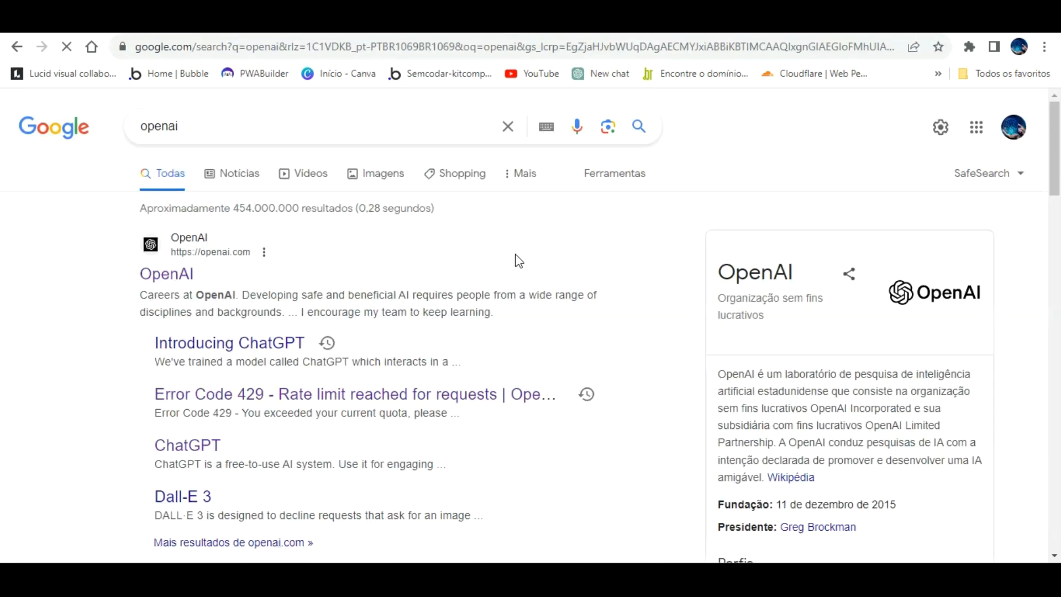
click(180, 250)
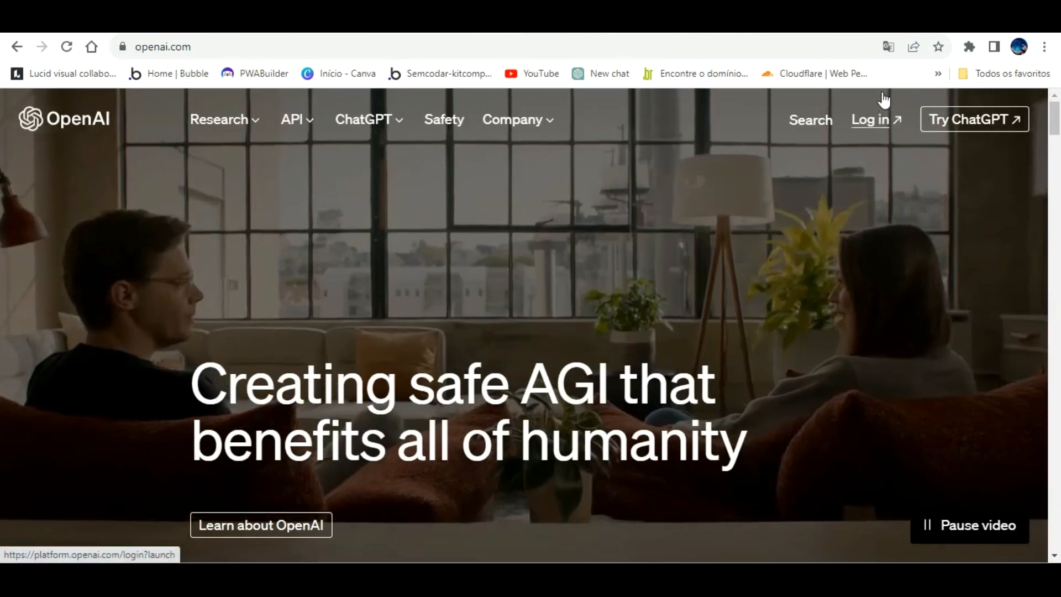
Log in to OpenAI with the Google account and open the API developer platform.
click(883, 95)
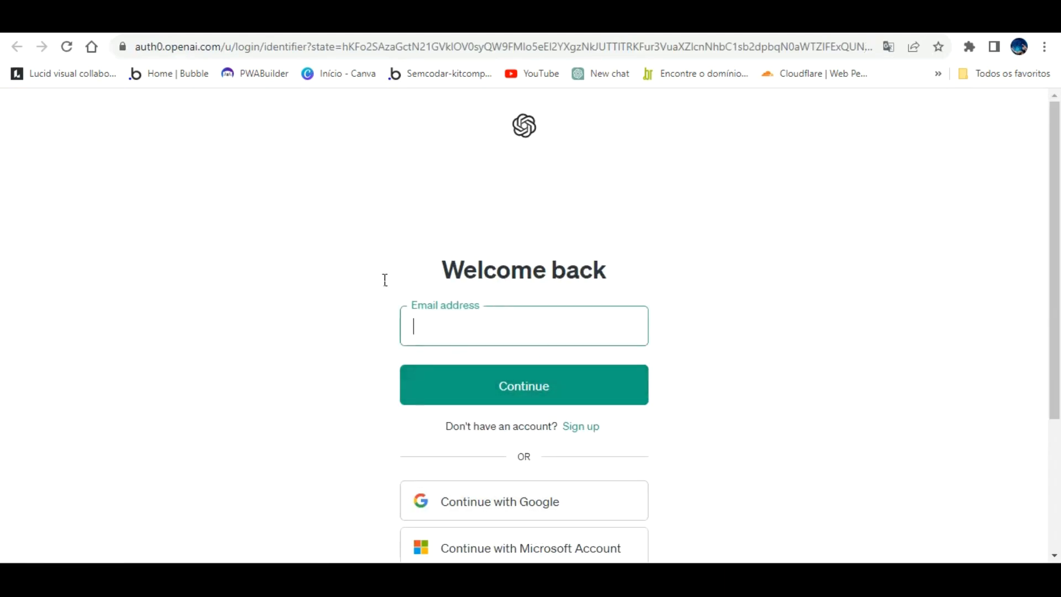
click(530, 483)
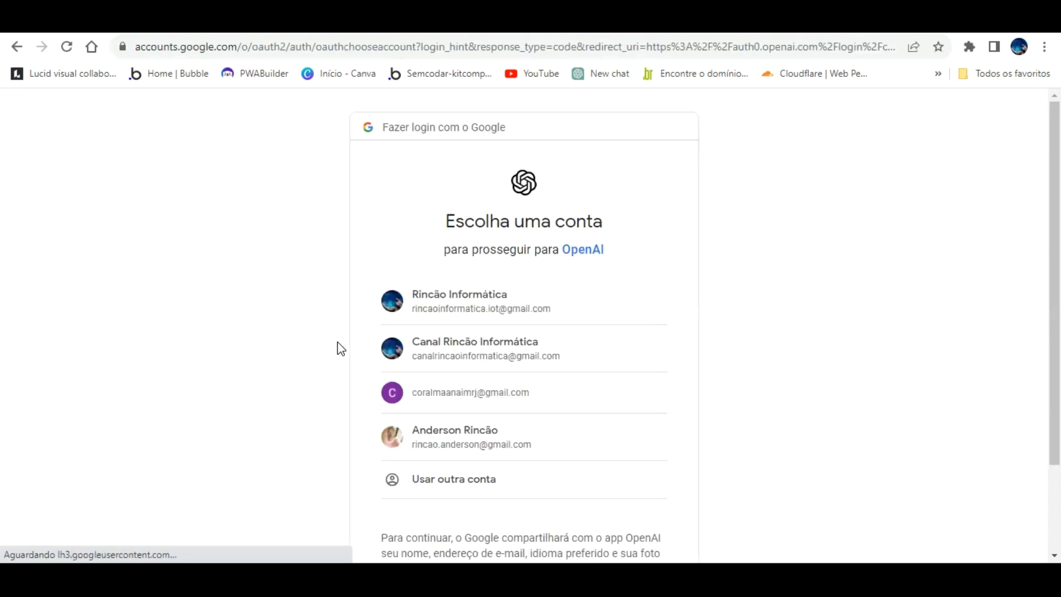
click(491, 428)
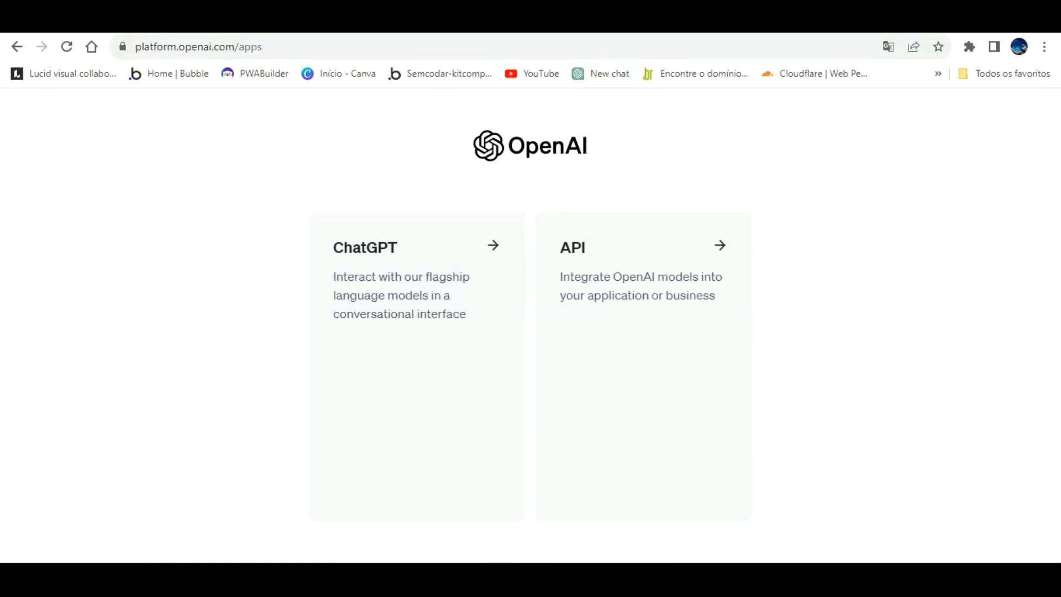
click(818, 21)
click(601, 63)
click(595, 267)
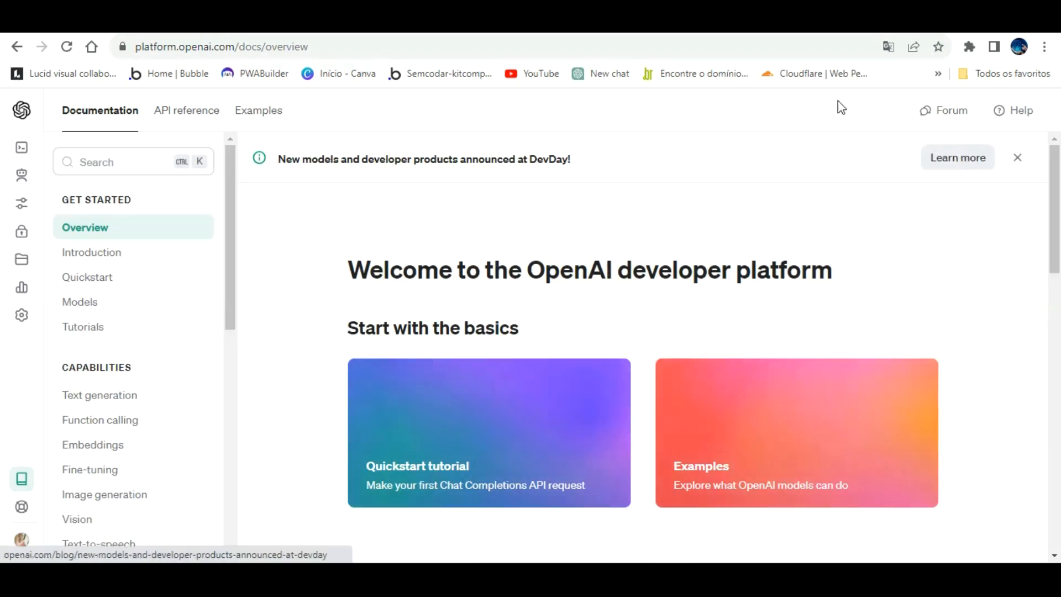
mouse_move(10, 158)
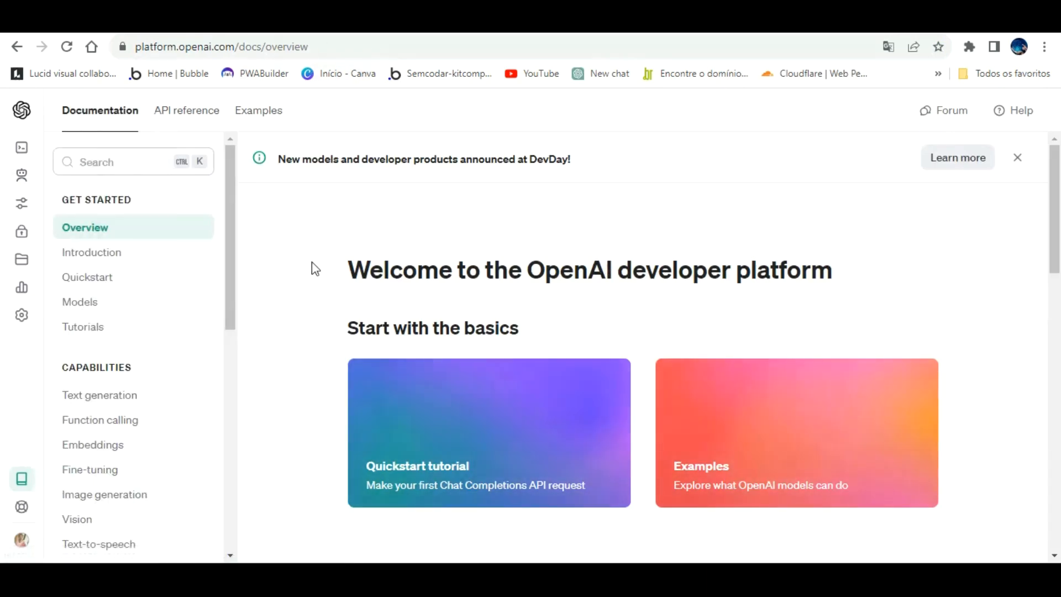
Open the Making requests section of the OpenAI API reference and copy the sample cURL chat completions request.
click(197, 93)
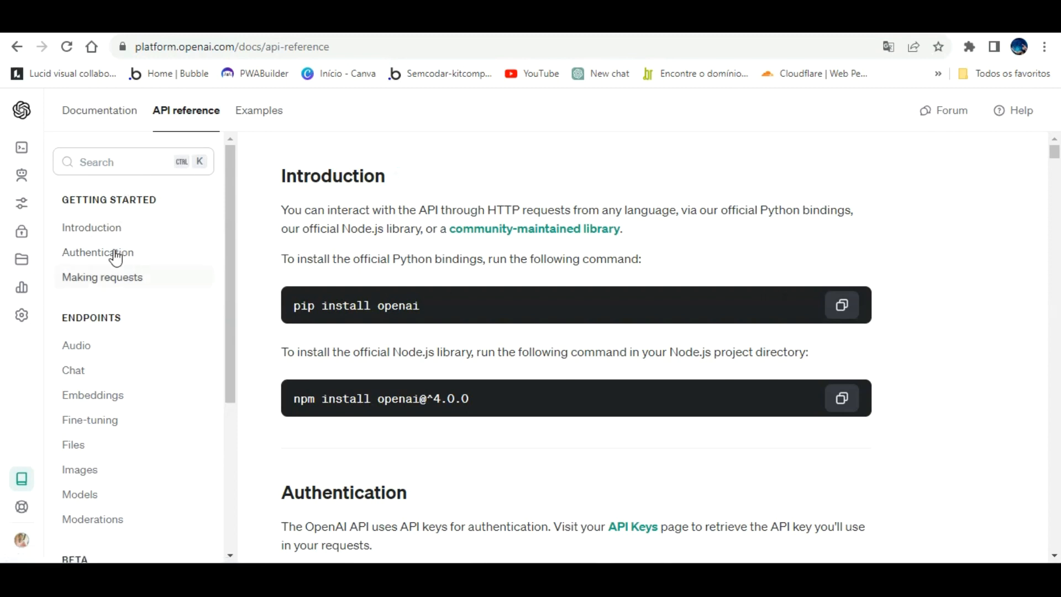
click(101, 276)
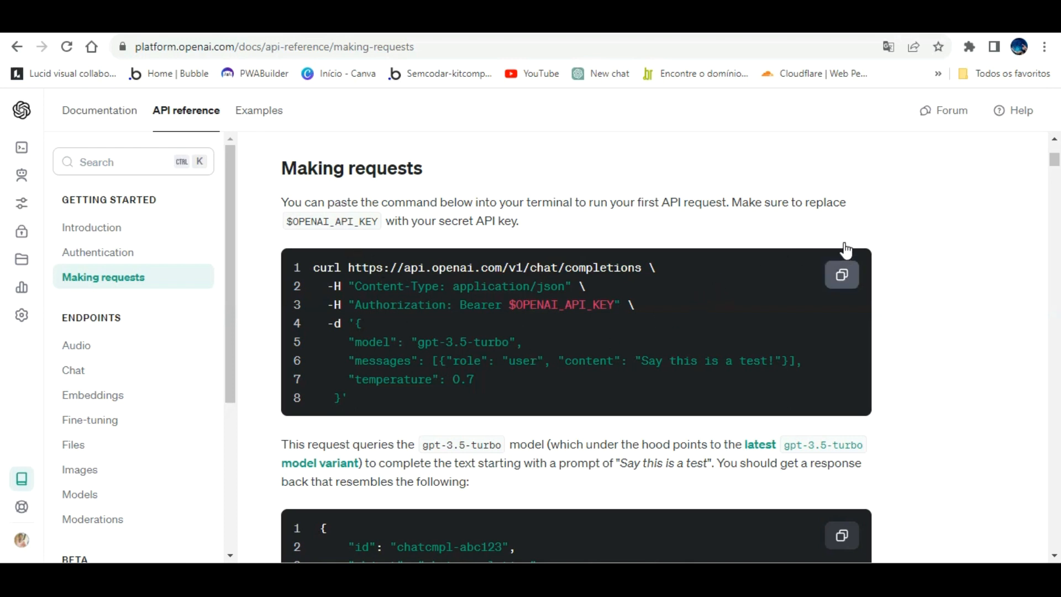
click(841, 275)
Switch to the Bubble editor and delete the existing cURL Call from the OpenAi API in the API Connector plugin.
click(197, 39)
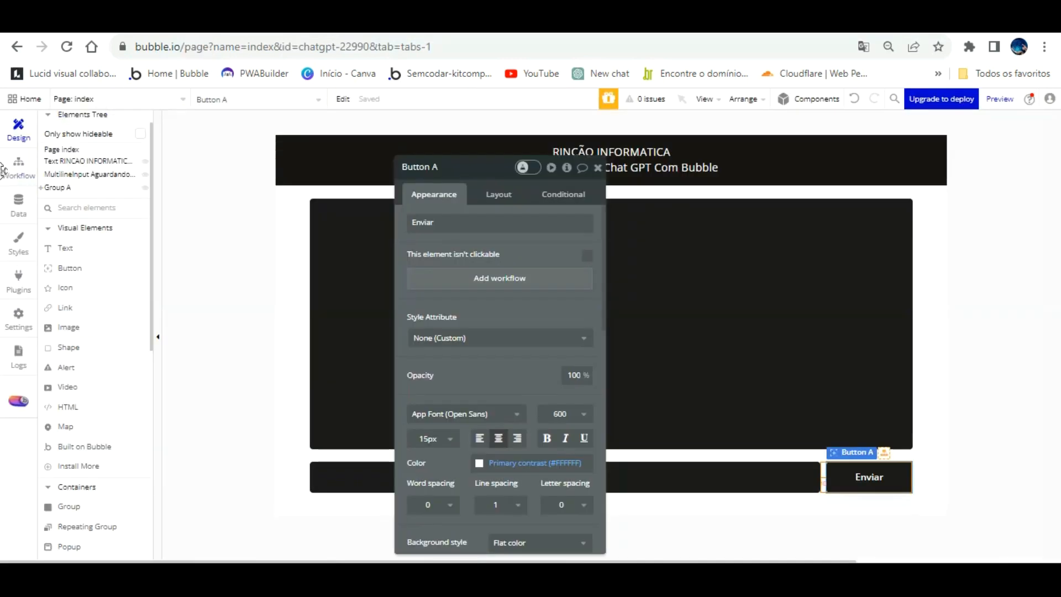
click(19, 278)
click(100, 175)
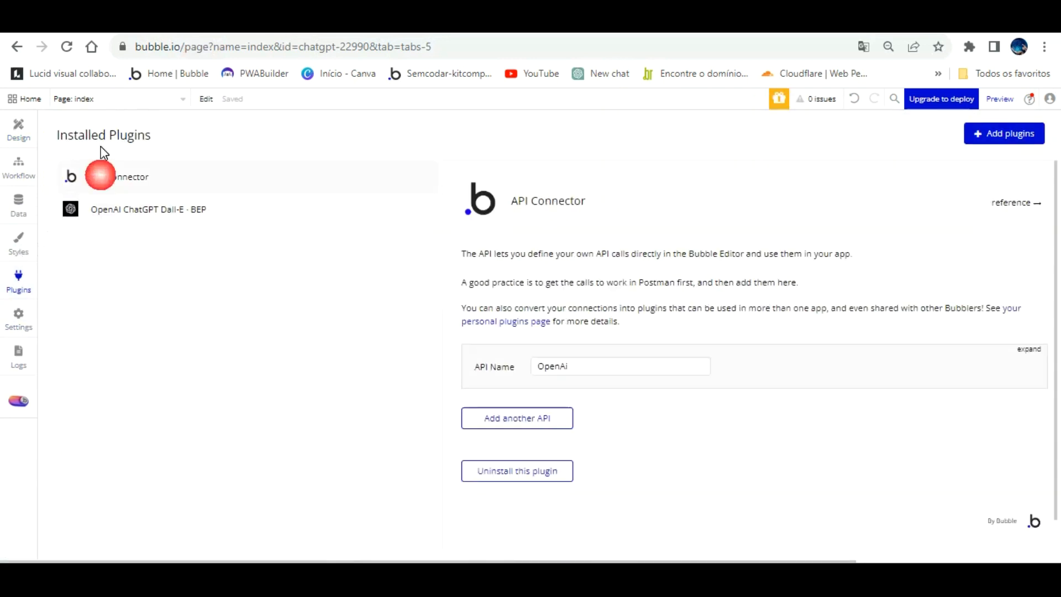
click(217, 221)
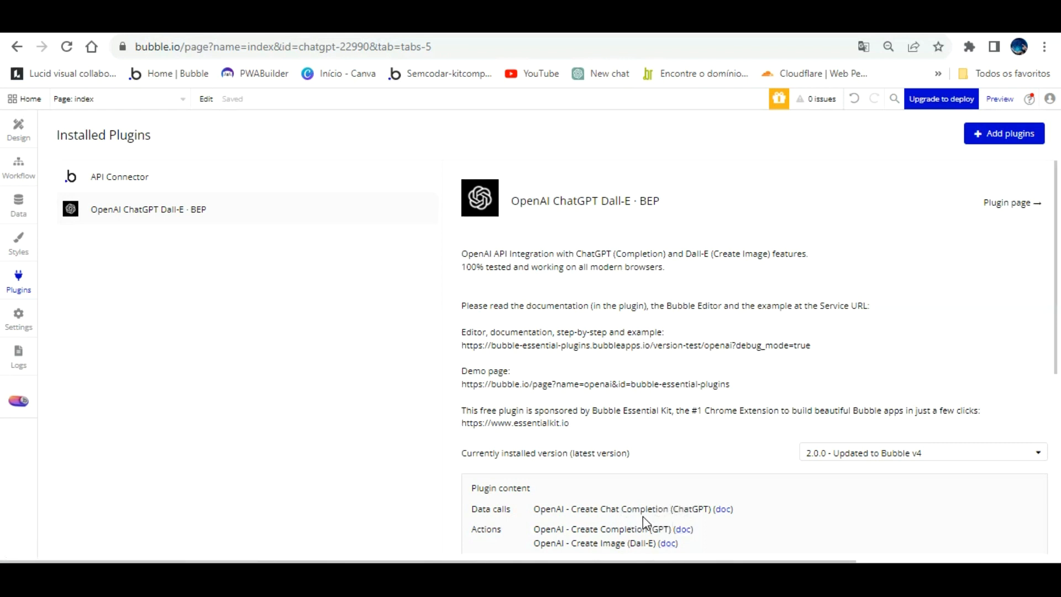
click(145, 175)
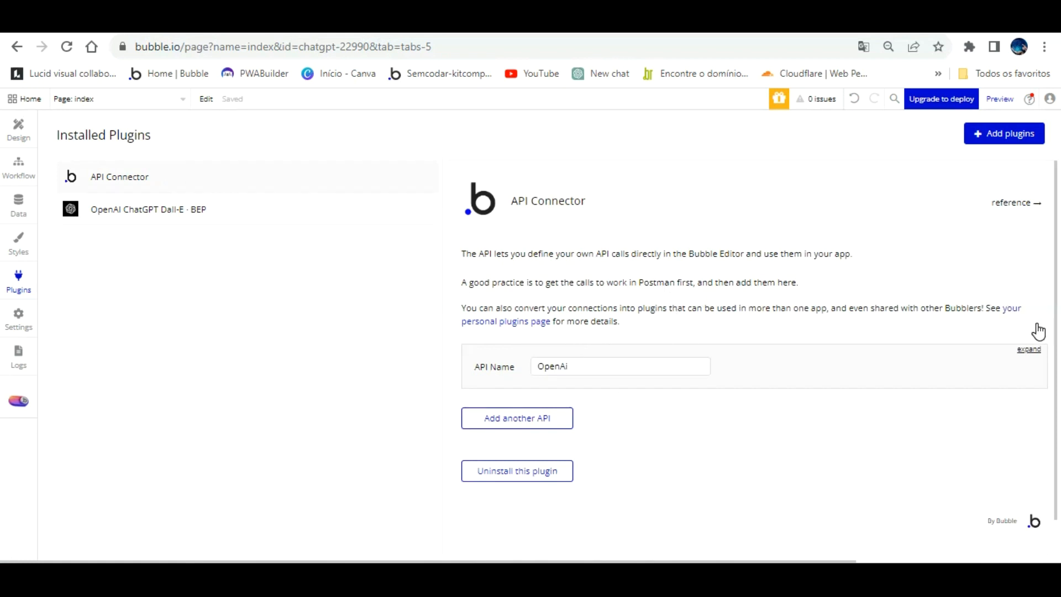
click(1029, 348)
scroll(730, 326, down, 3)
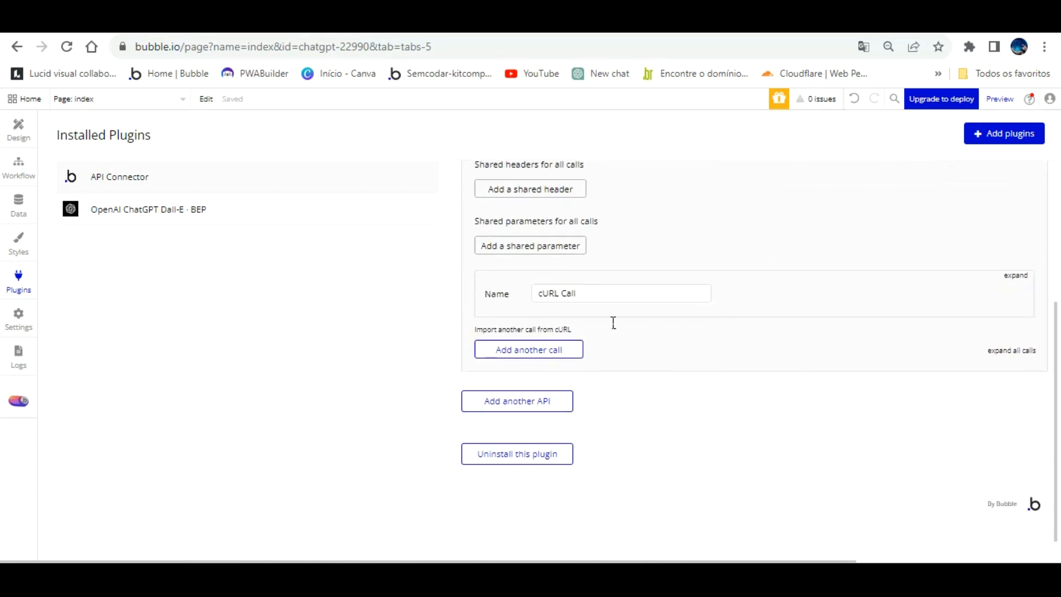
click(1011, 276)
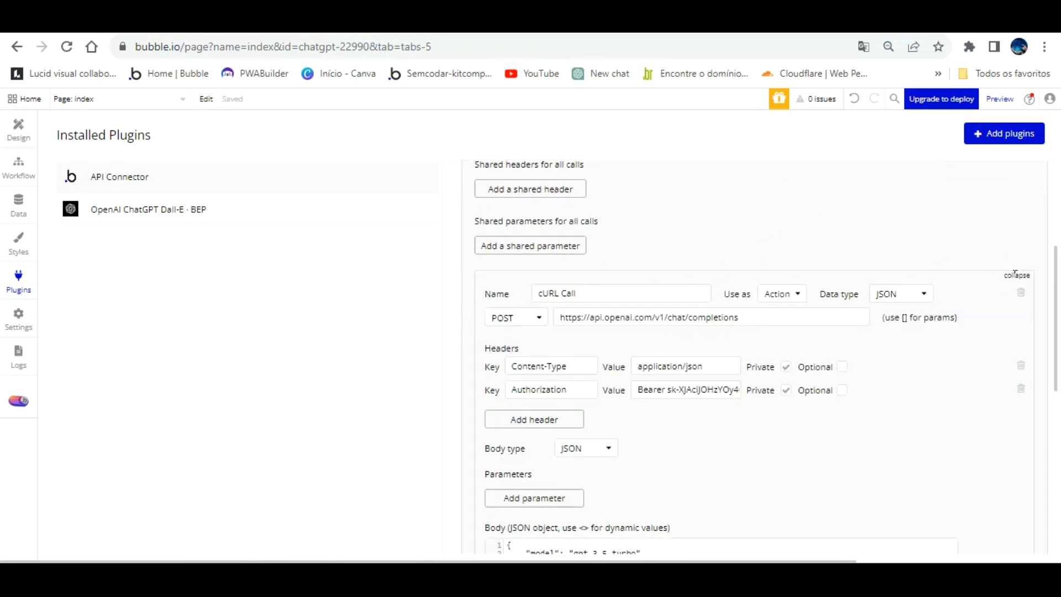
click(1021, 291)
click(550, 231)
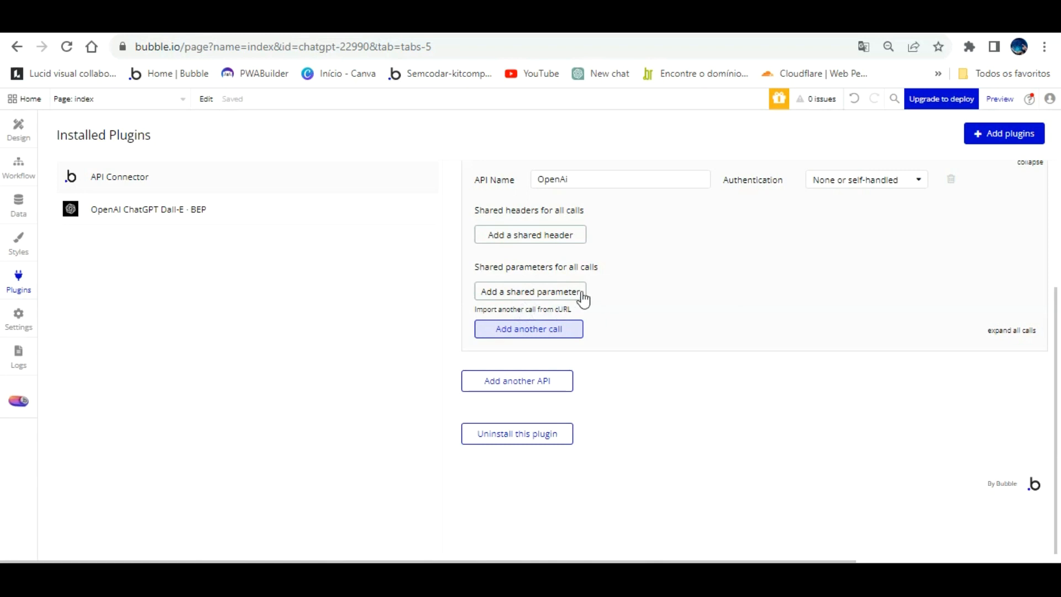
Import the copied OpenAI sample request into the OpenAi API as a new call from cURL.
scroll(580, 298, up, 3)
scroll(682, 305, down, 2)
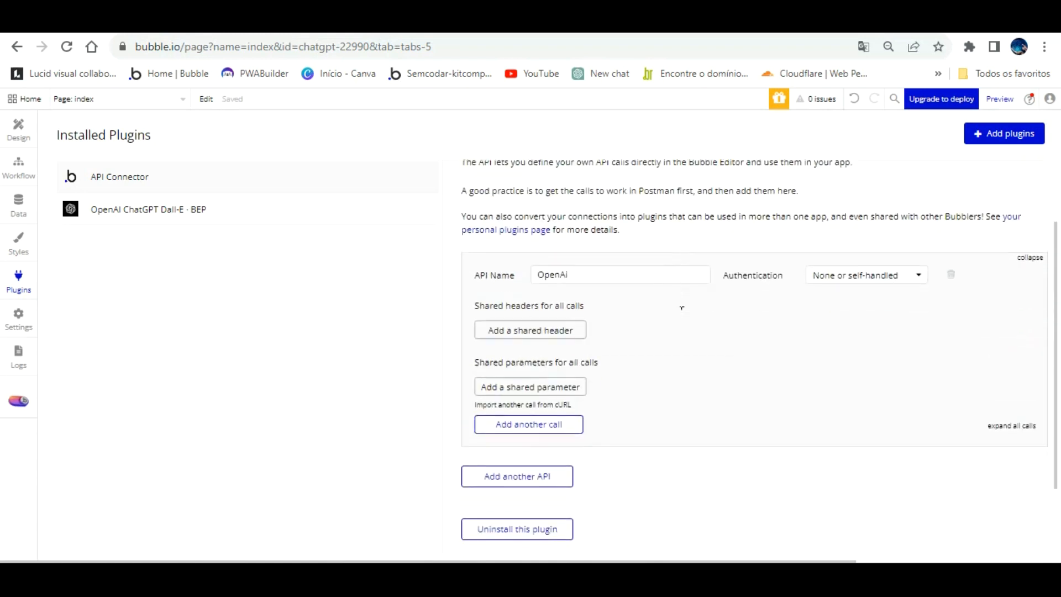
click(674, 21)
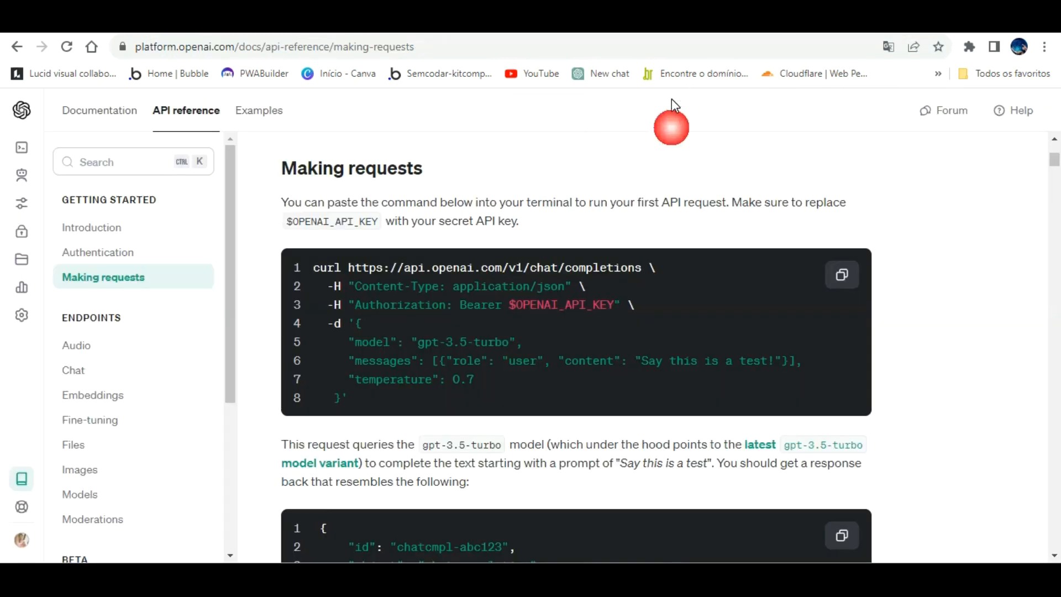
click(332, 21)
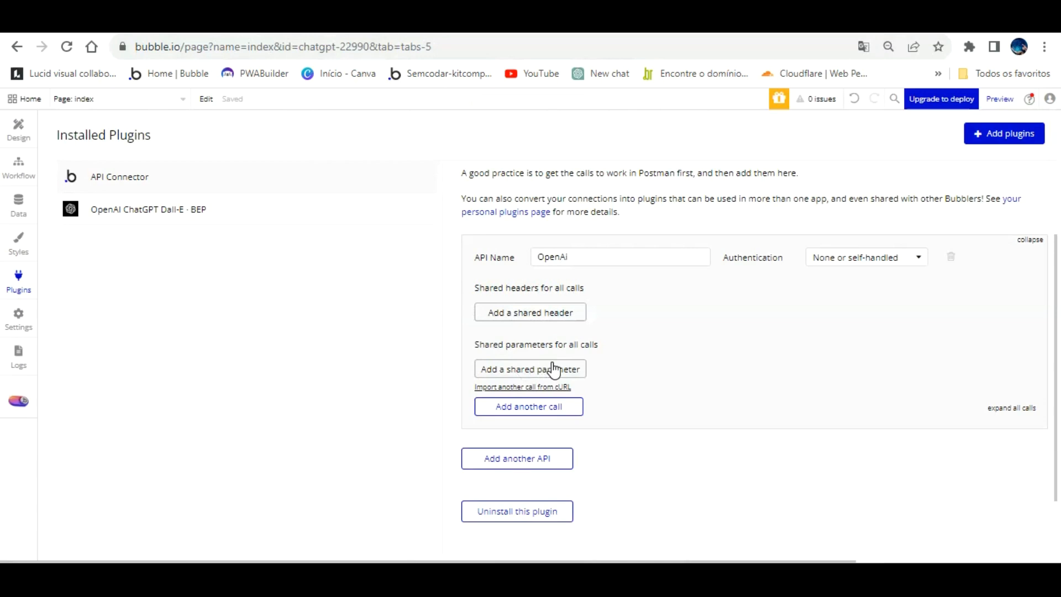
click(553, 386)
right_click(461, 275)
click(486, 392)
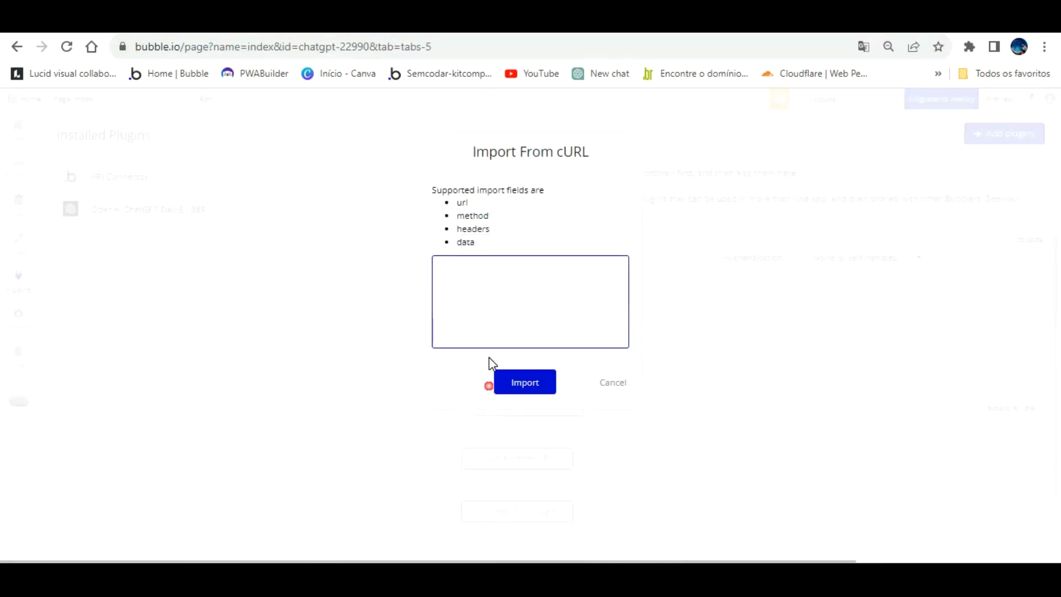
click(531, 376)
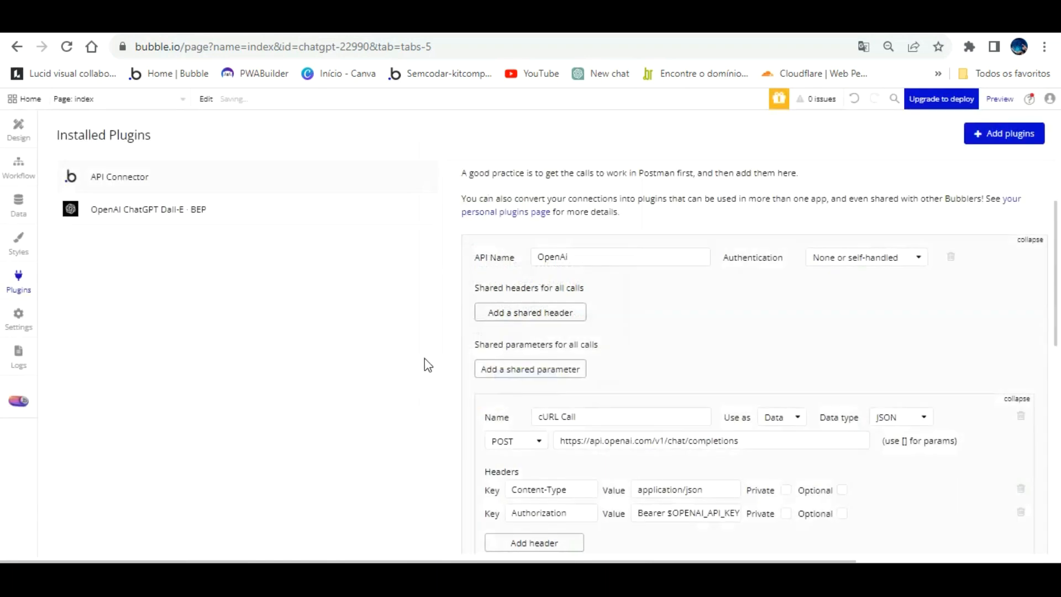
Review the imported cURL Call's headers and JSON body, and delete that call from the OpenAi API.
scroll(712, 315, down, 1)
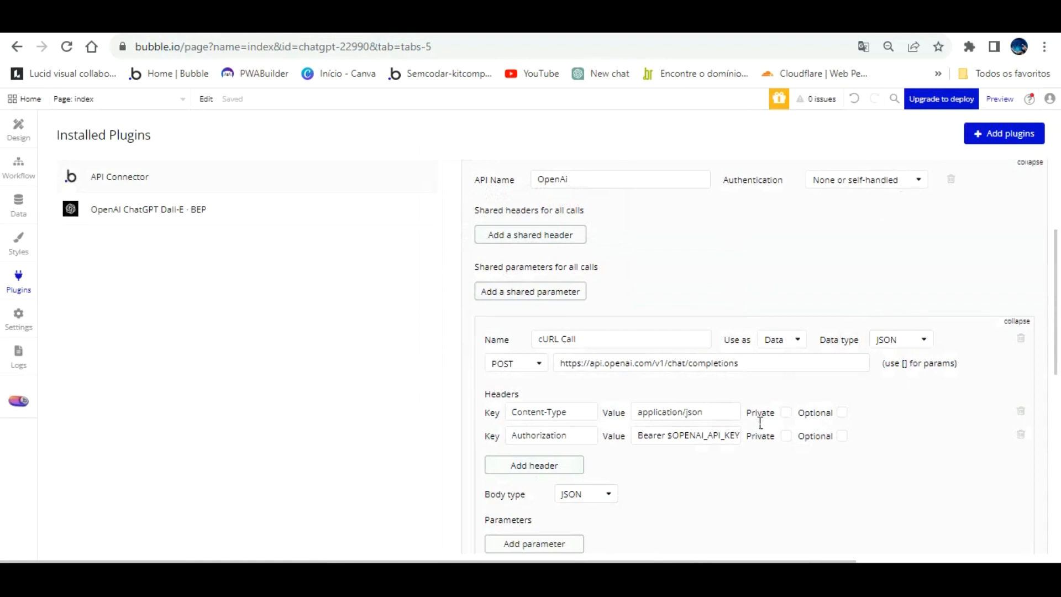
scroll(760, 423, down, 4)
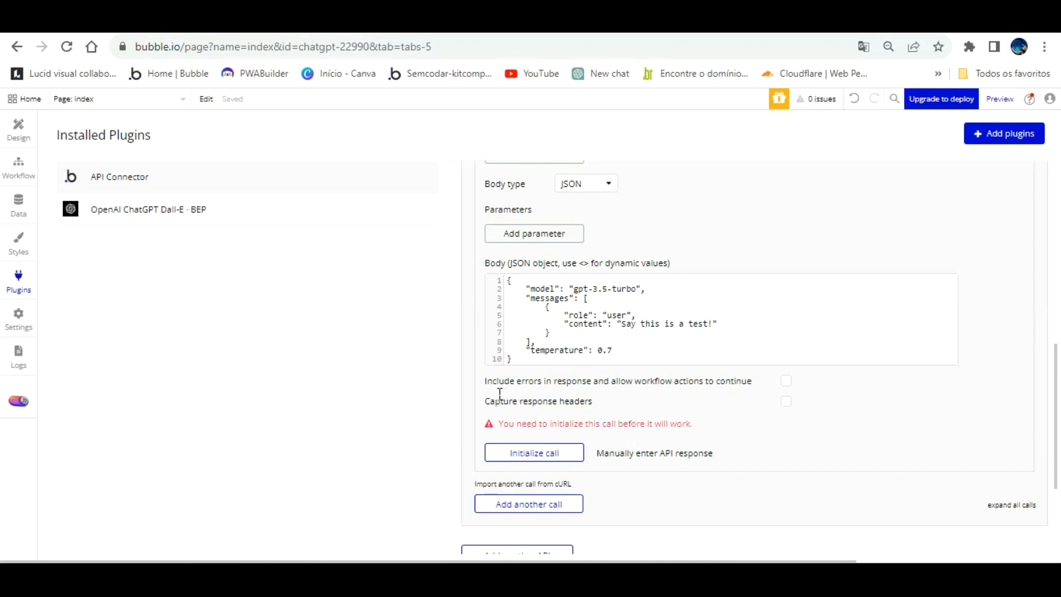
scroll(486, 389, up, 5)
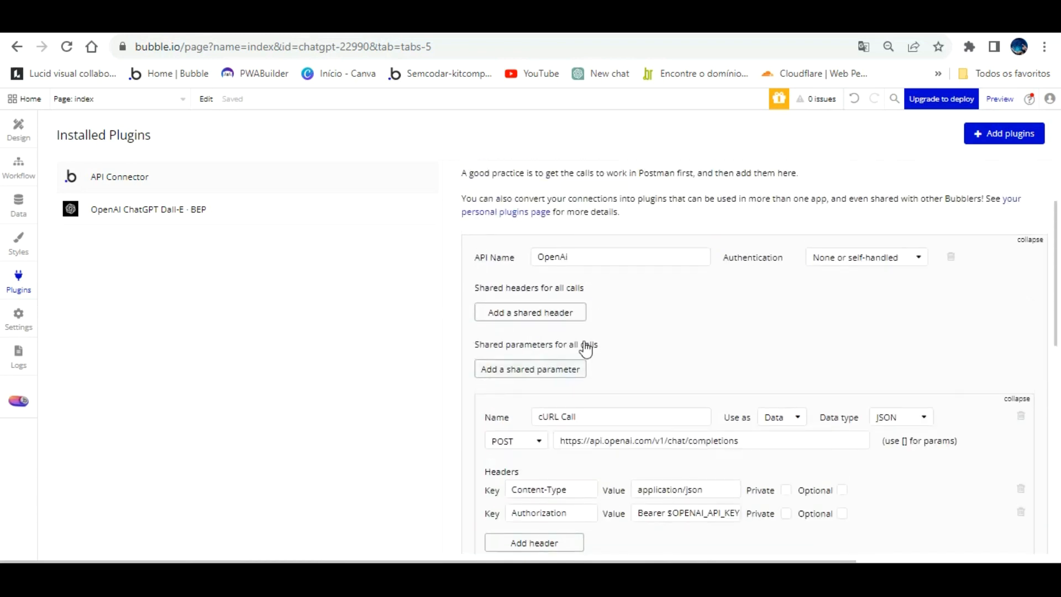
scroll(923, 230, up, 2)
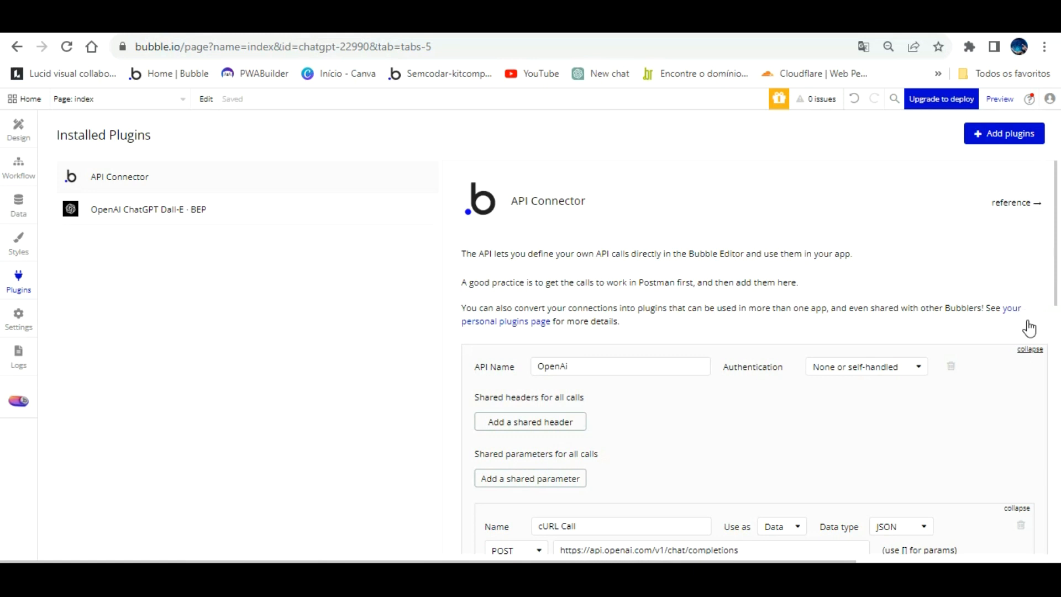
scroll(1023, 350, down, 1)
scroll(1024, 350, down, 4)
click(1020, 288)
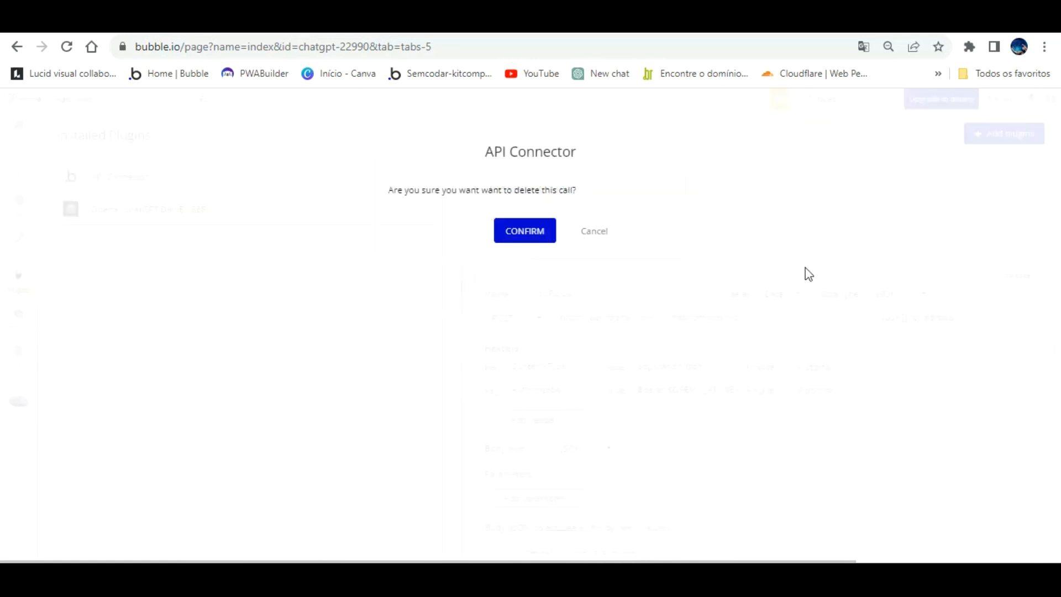
click(525, 230)
scroll(685, 289, up, 3)
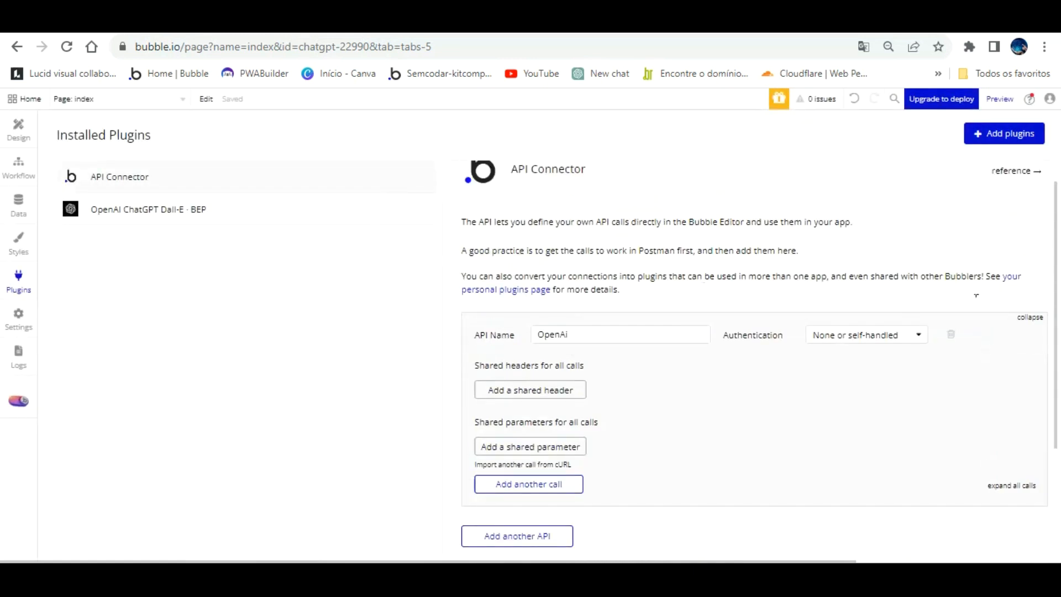
click(1029, 317)
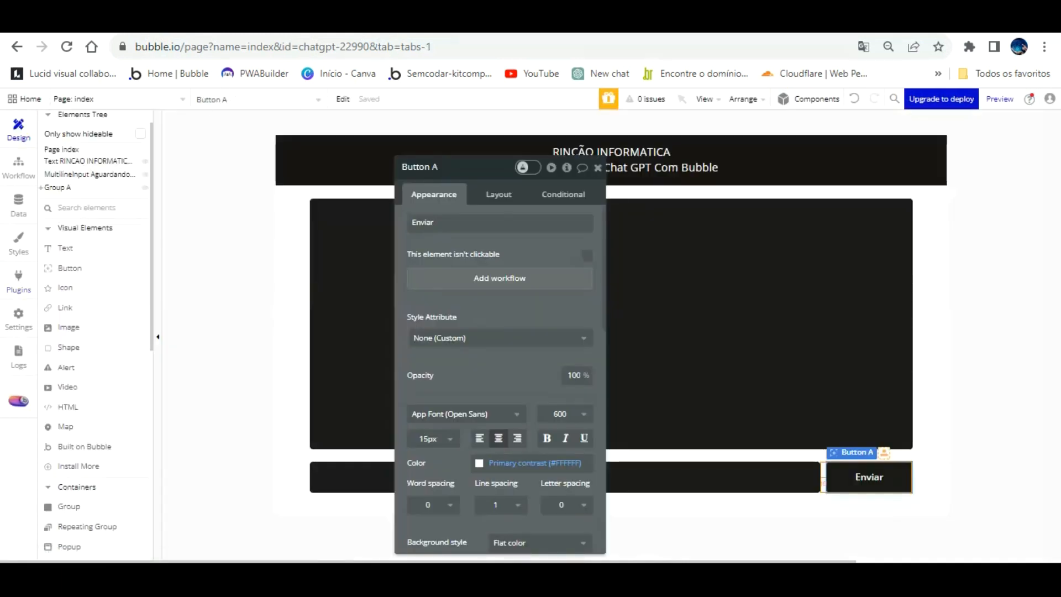
Switch to the OpenAI platform and open the API keys page.
key(ctrl+Tab)
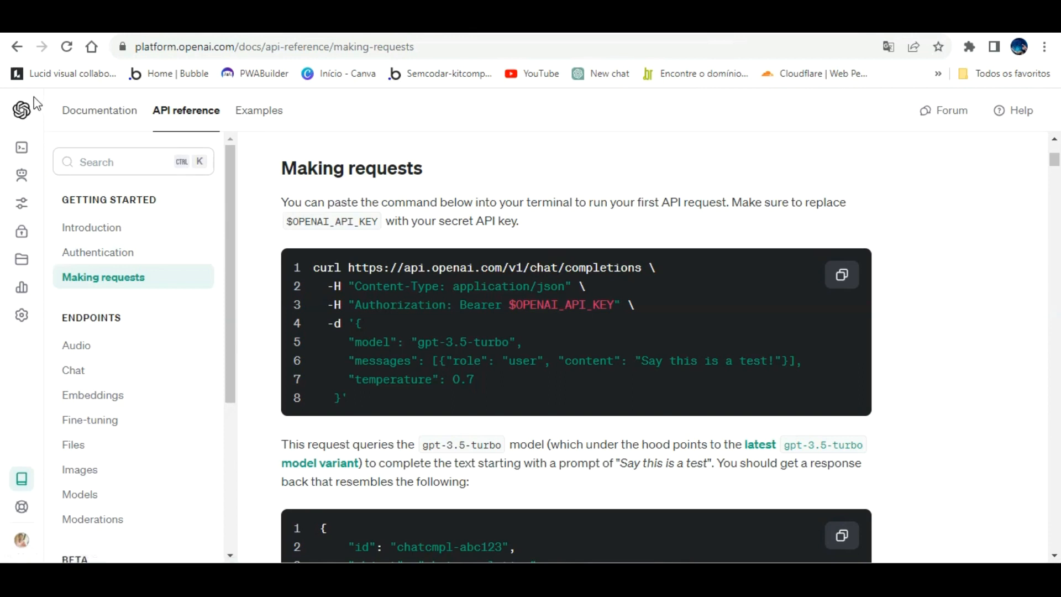
mouse_move(22, 88)
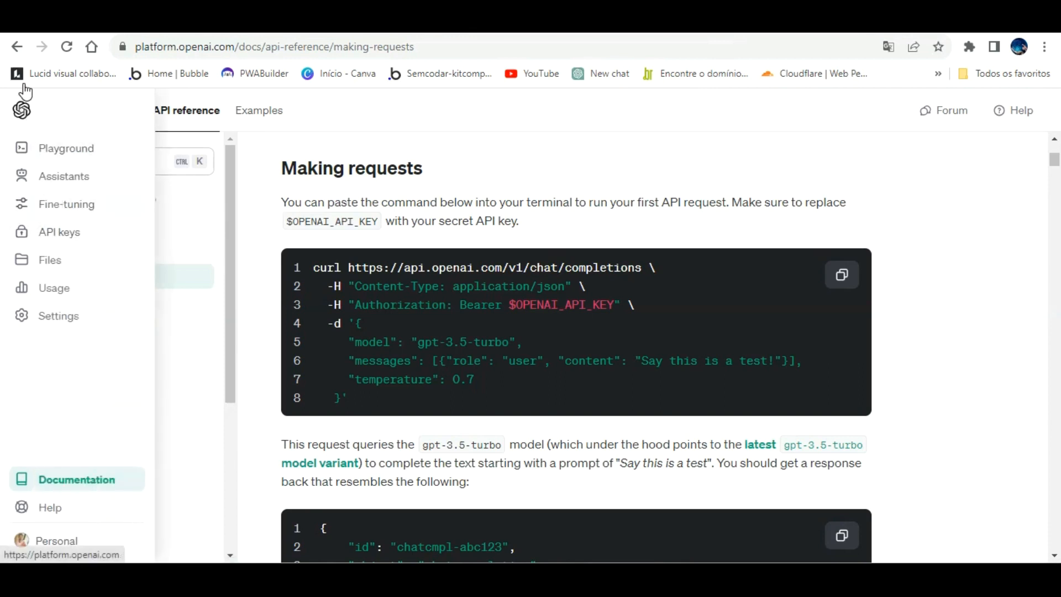
click(53, 227)
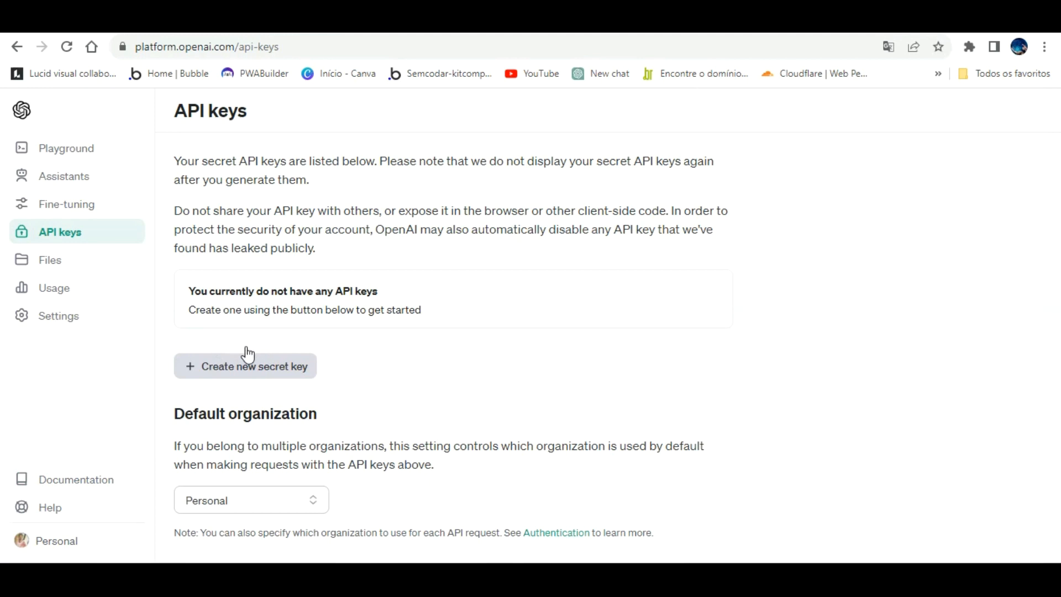
Create a new OpenAI secret key named "Integração Bubble".
click(268, 362)
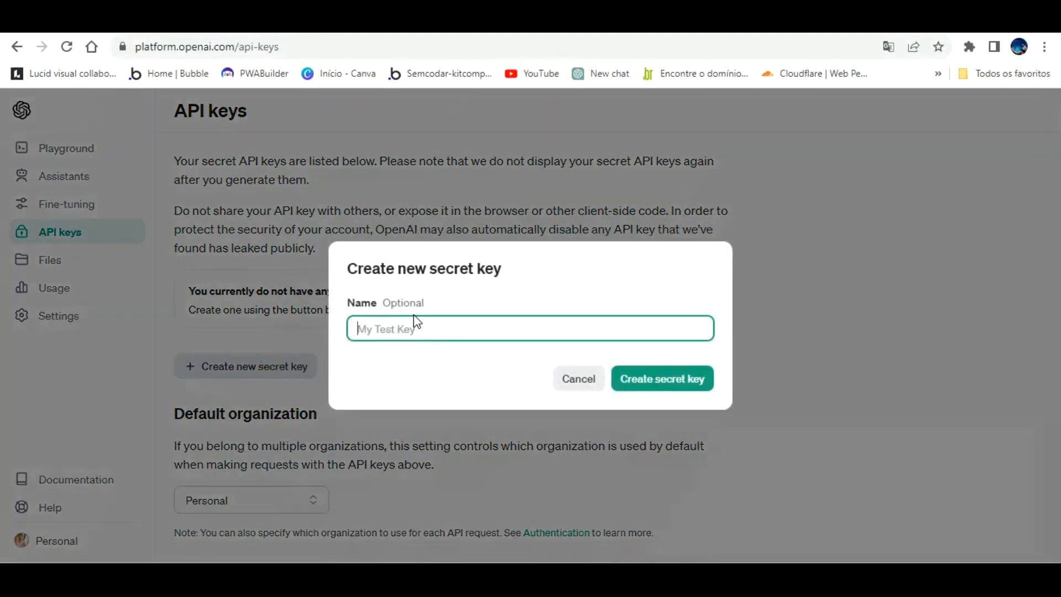
text(Integração Bubble)
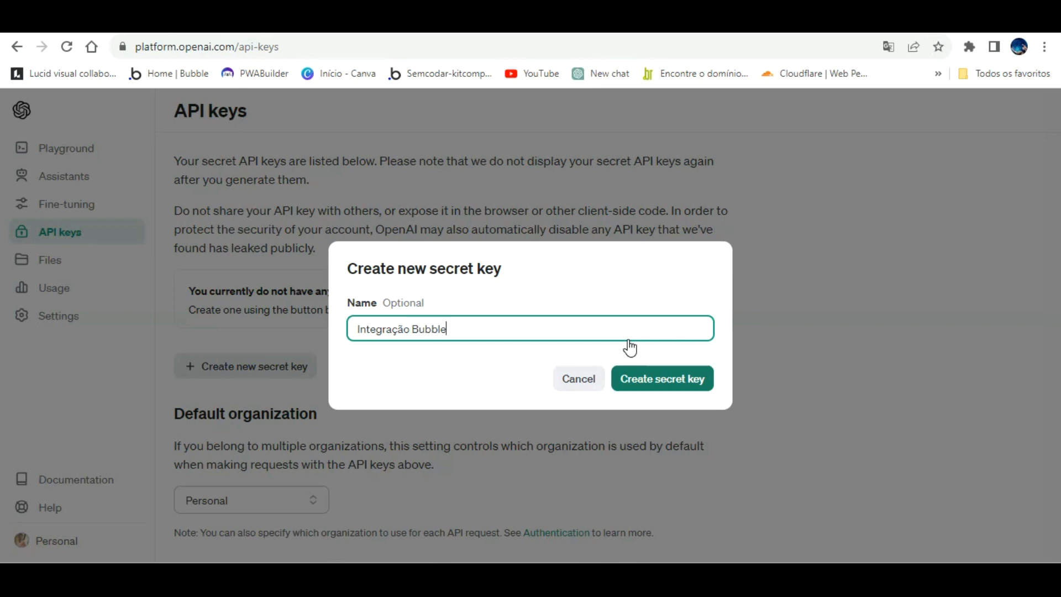
click(680, 367)
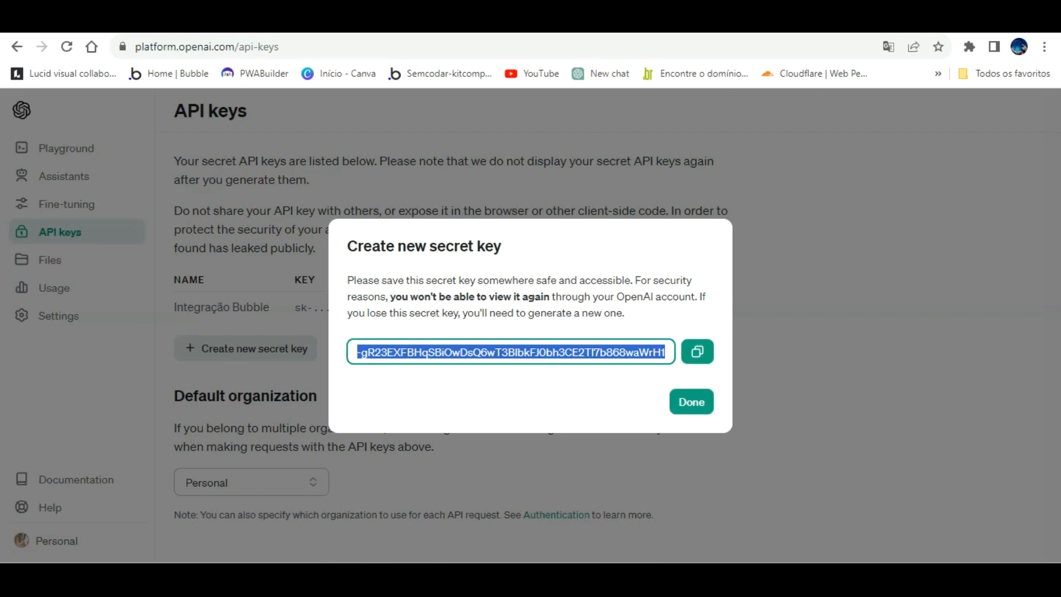
In Bubble, add a click workflow to the Enviar button with the "OpenAI - Create completion (GPT)" action.
click(276, 20)
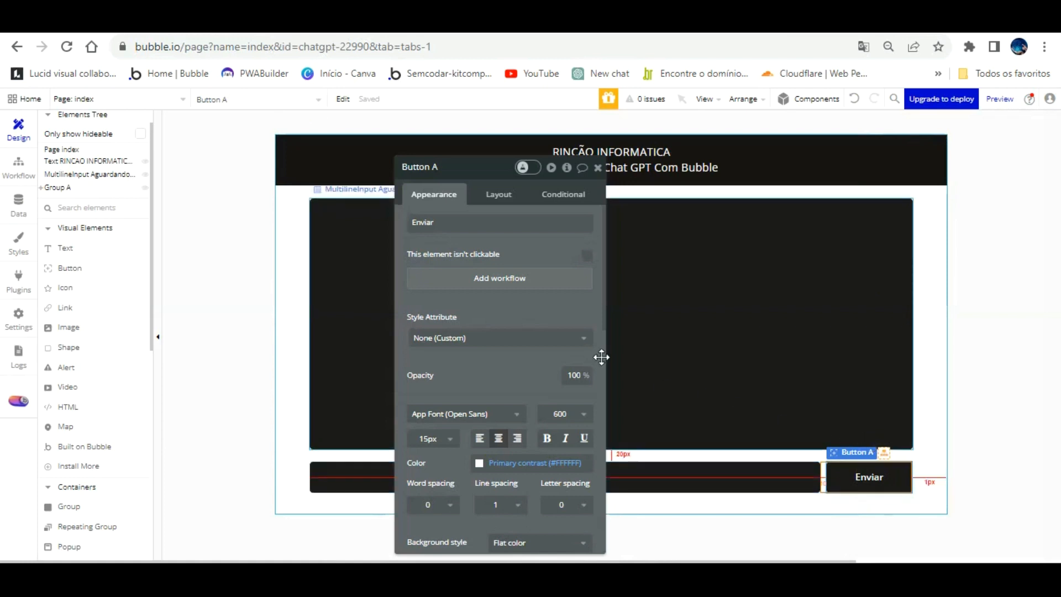
click(505, 279)
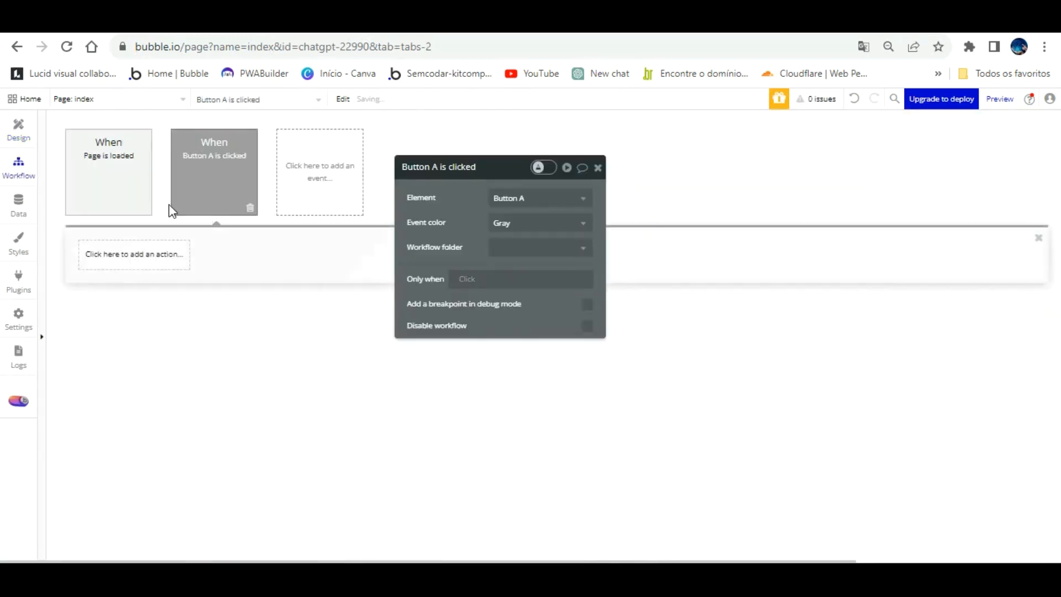
click(119, 255)
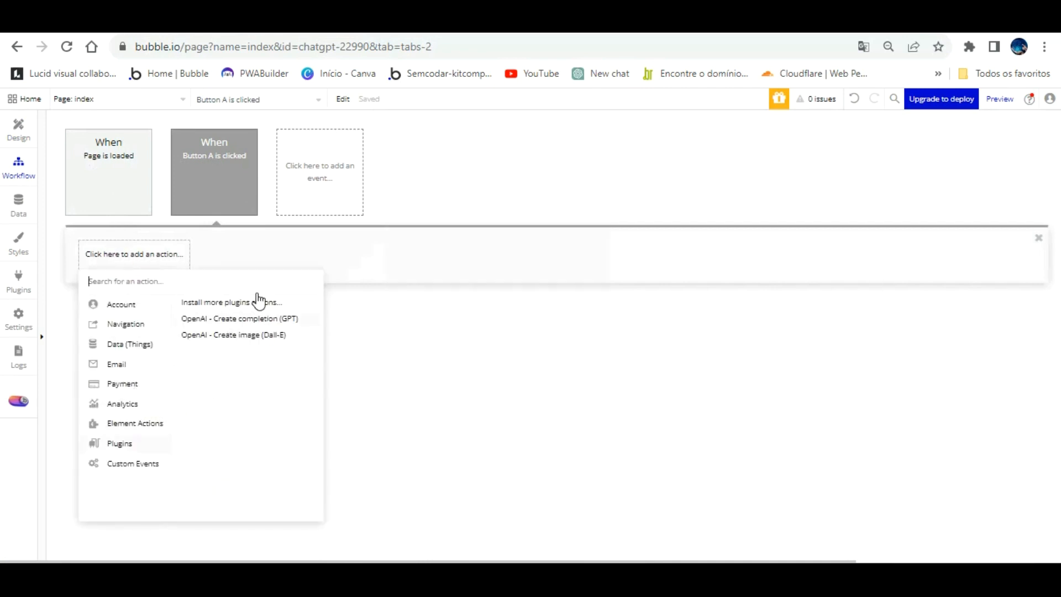
click(243, 318)
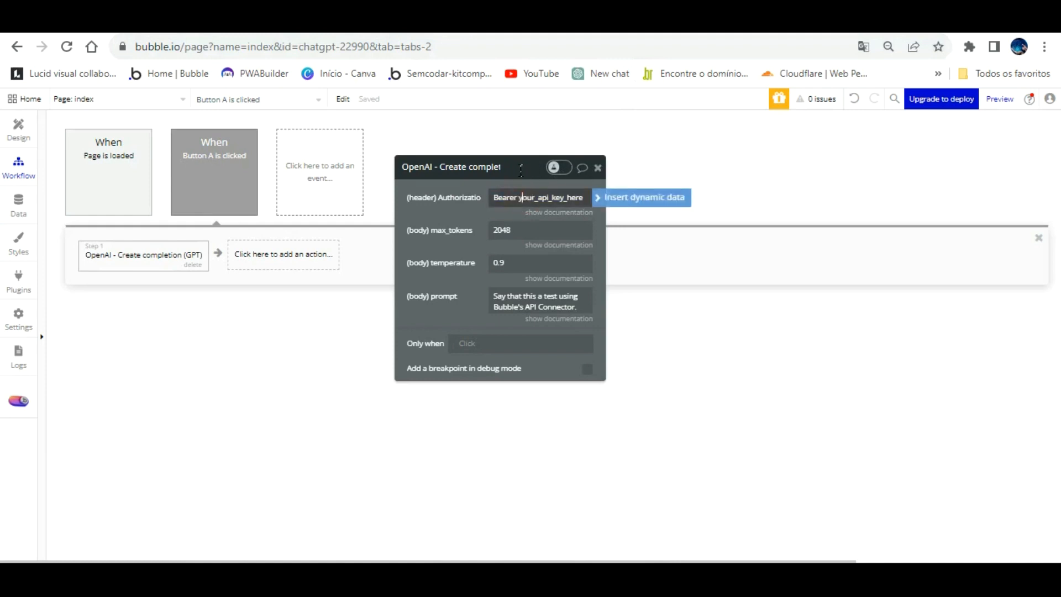
Copy the new secret key from the OpenAI API keys page and put it in place of the placeholder after "Bearer" in Bubble's Authorization header.
drag(520, 170, 565, 173)
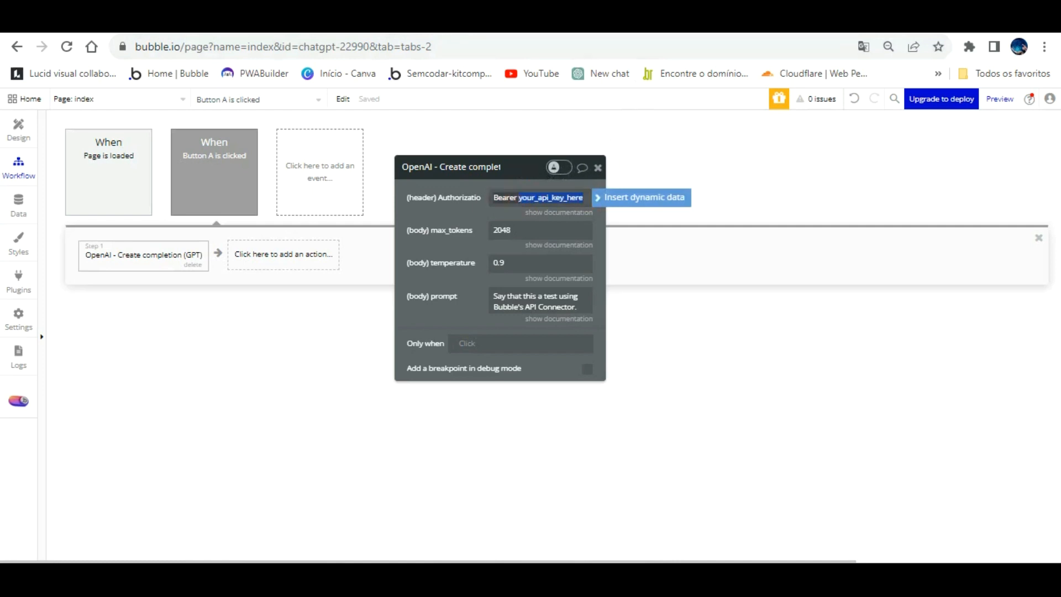
click(730, 19)
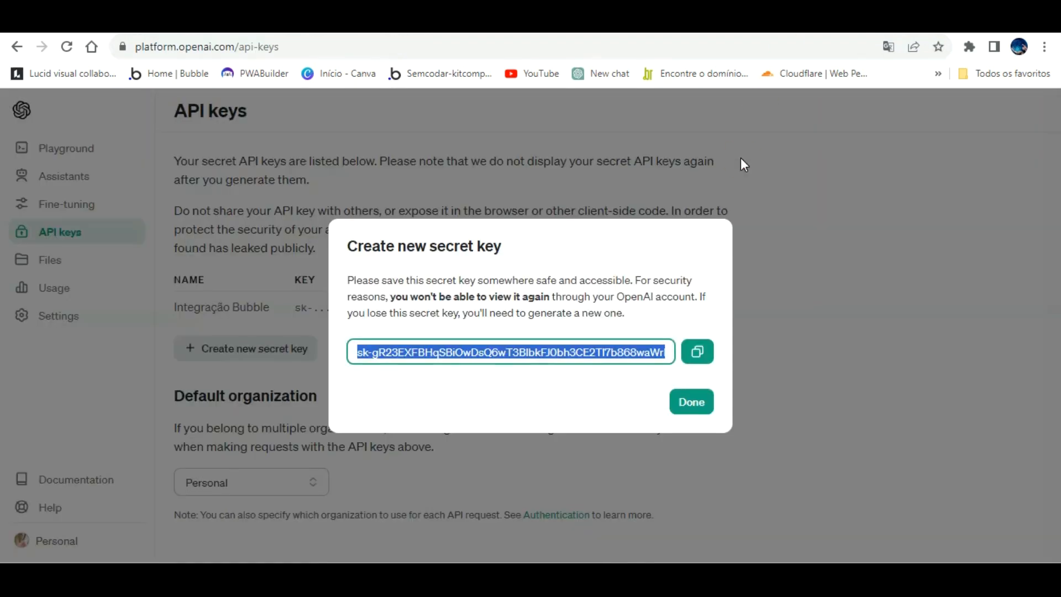
click(698, 338)
click(389, 19)
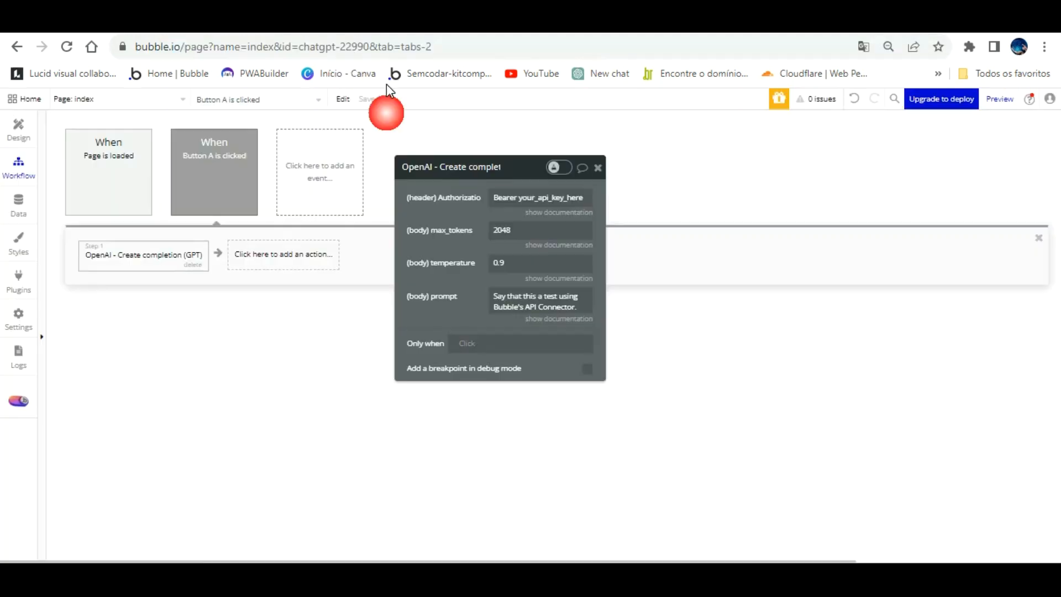
click(522, 198)
click(520, 198)
drag(520, 198, 590, 200)
key(BackSpace)
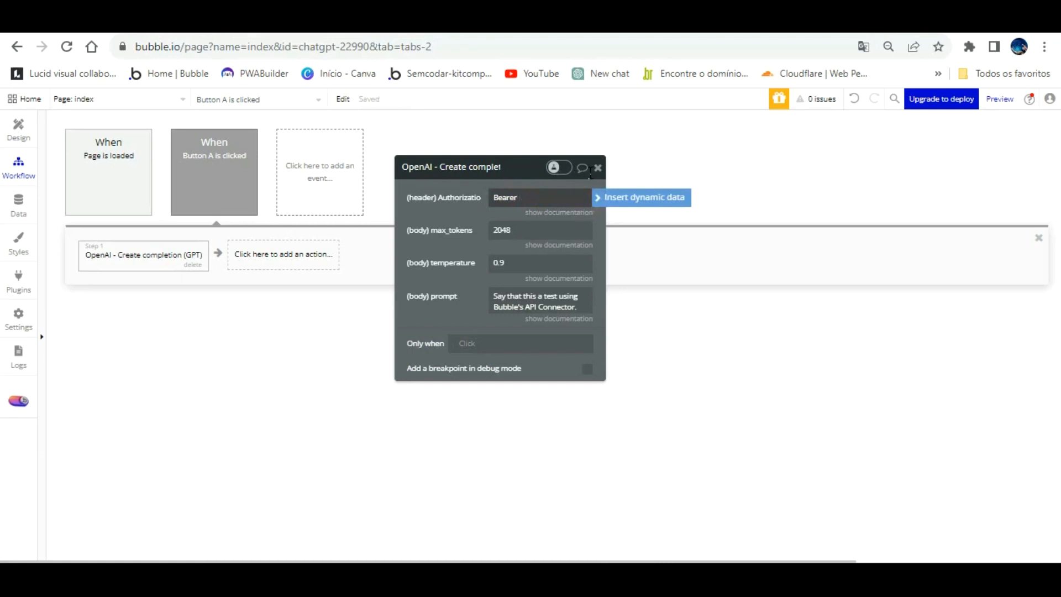
key(ctrl+v)
click(476, 198)
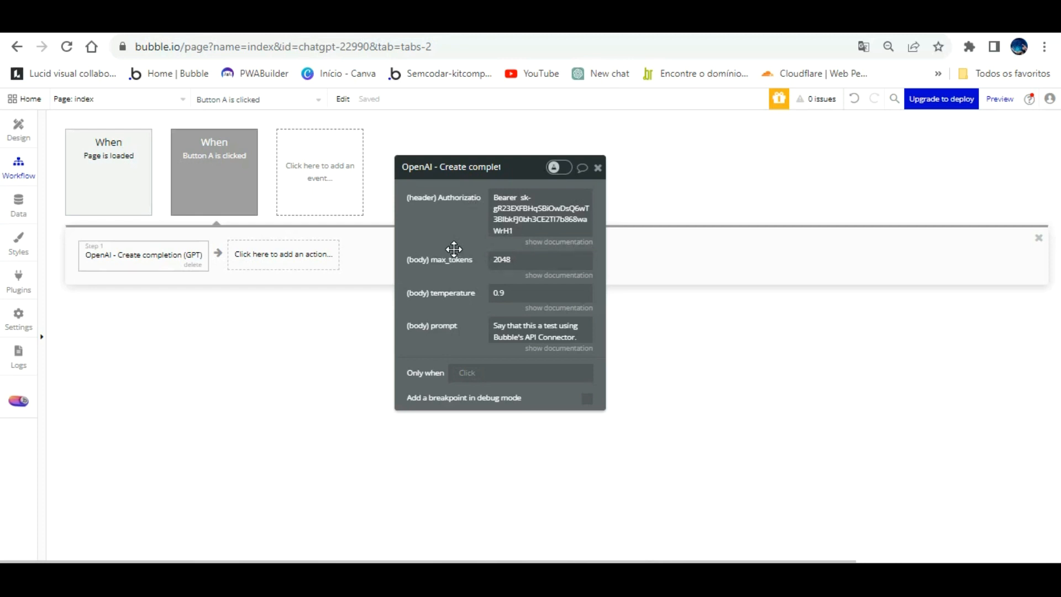
Set the temperature parameter of the OpenAI completion action to 0.7.
click(513, 291)
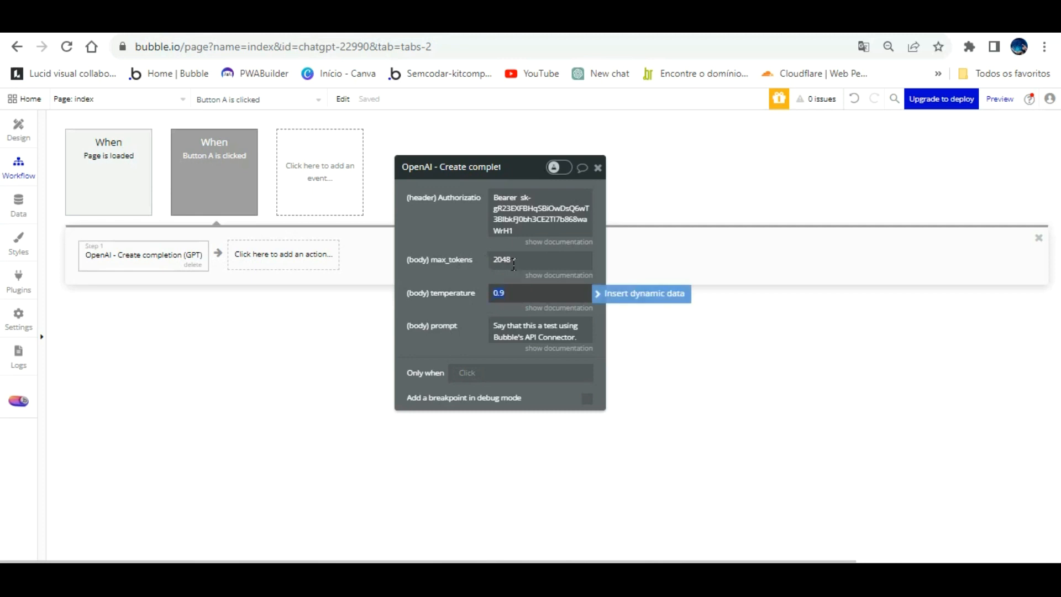
click(504, 293)
click(498, 293)
text(0.9)
text(7)
click(456, 209)
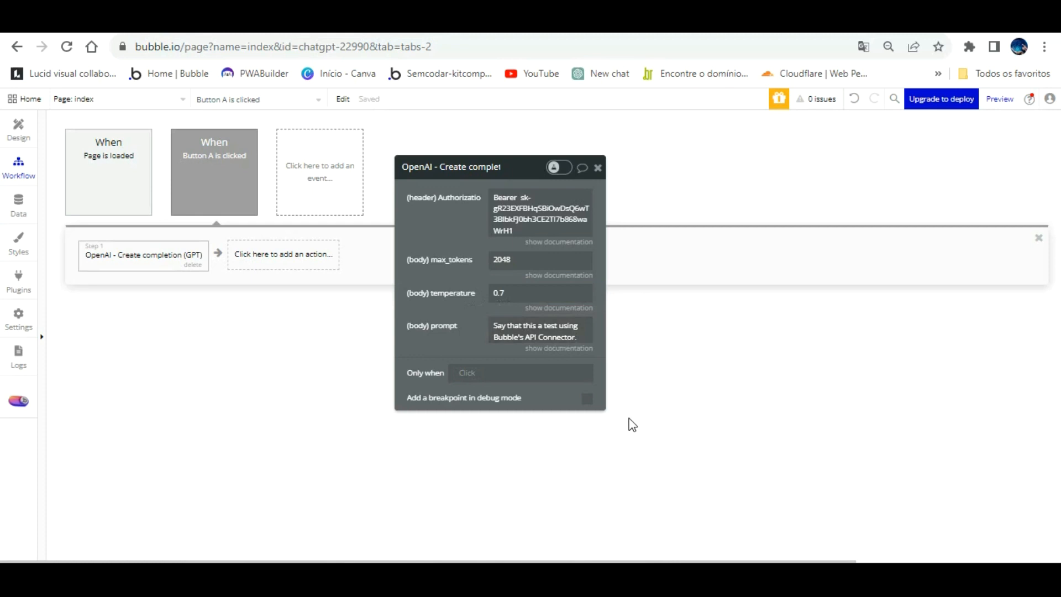
Replace the completion action's prompt text with the dynamic value of "Input Digite sua pergunta".
click(524, 322)
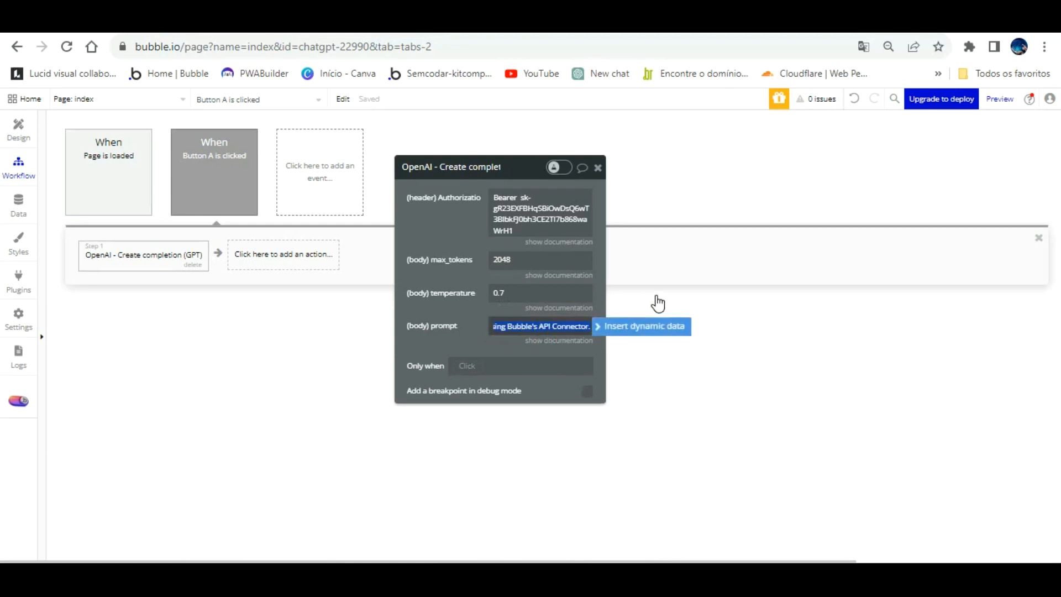
click(643, 326)
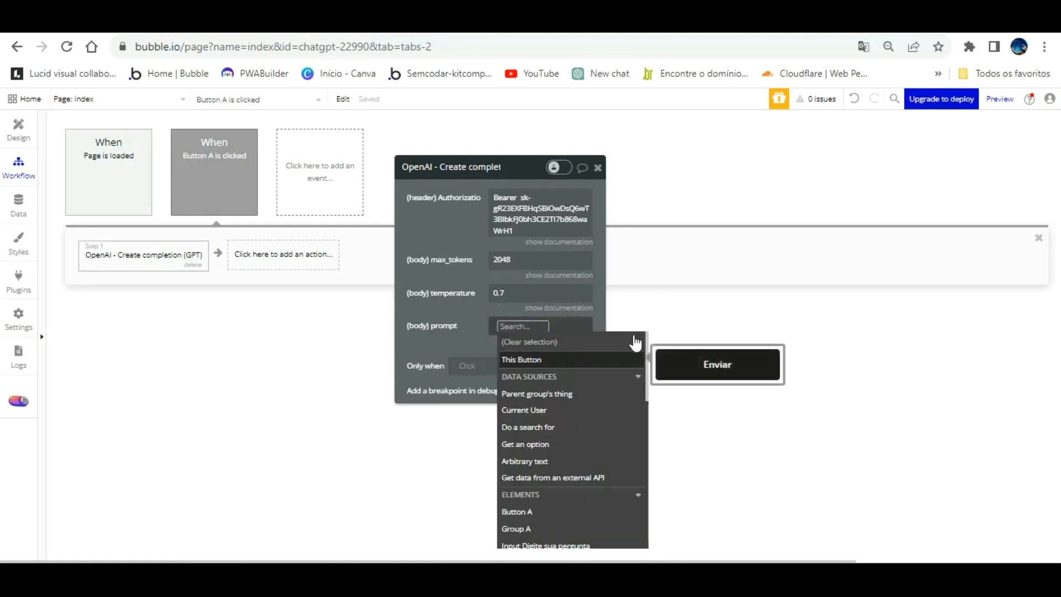
scroll(618, 414, down, 2)
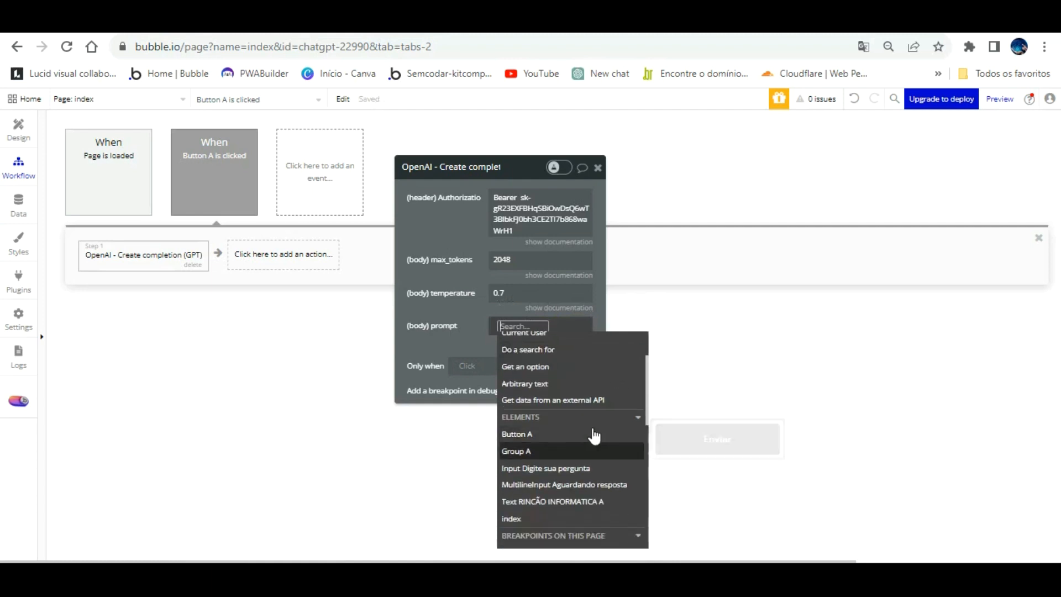
click(589, 467)
click(558, 353)
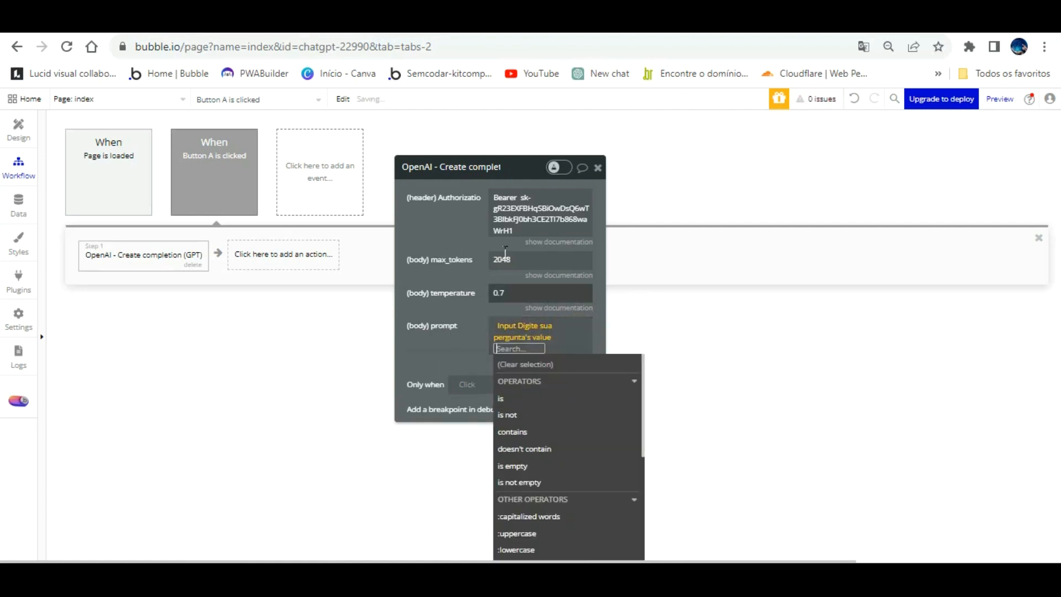
click(465, 204)
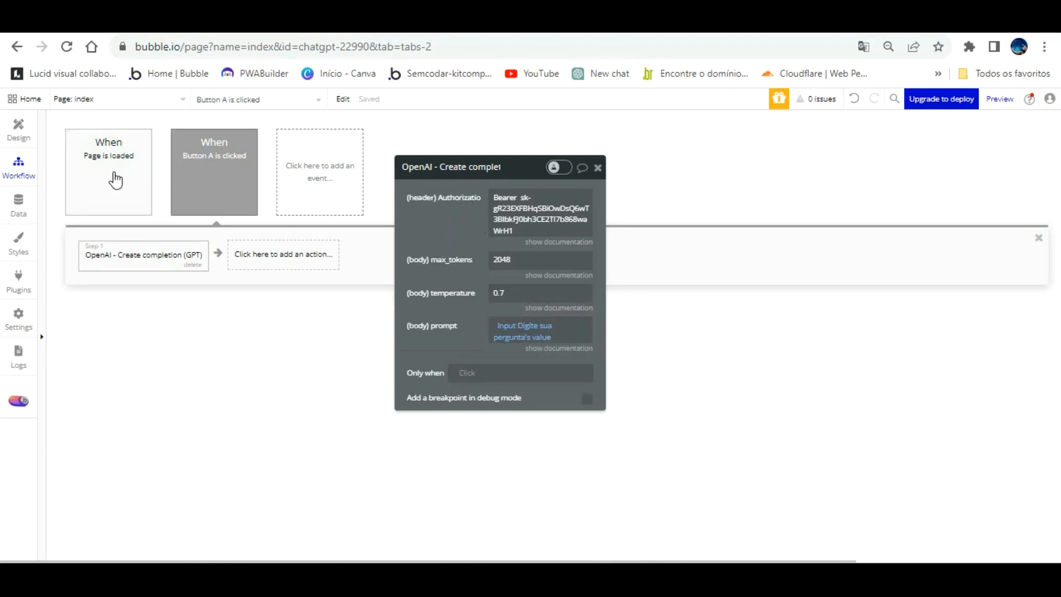
In the page design, rename the large multiline input as "MultilineInput Resposta".
click(18, 128)
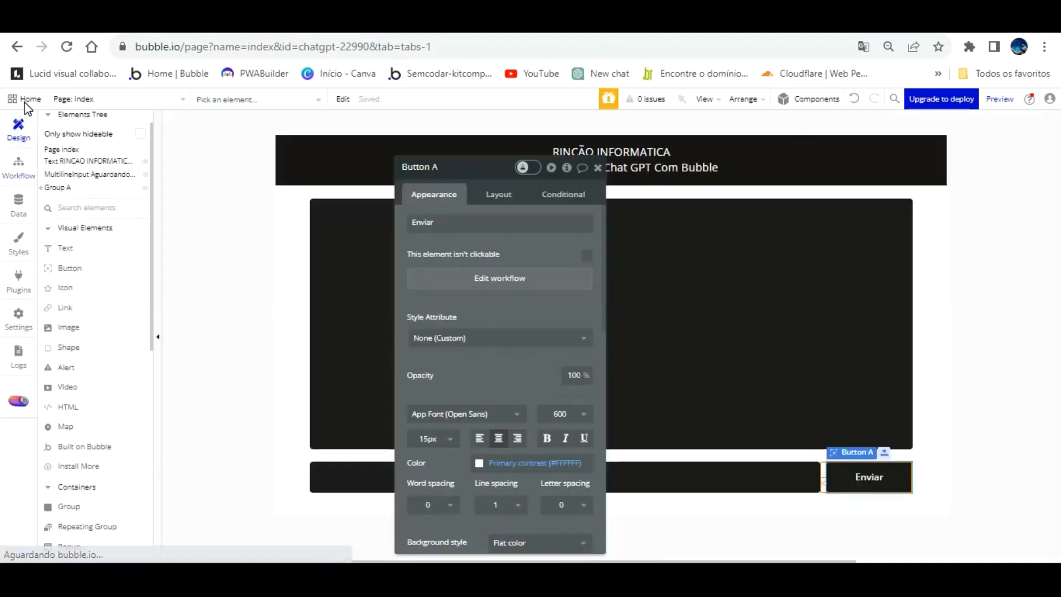
click(649, 241)
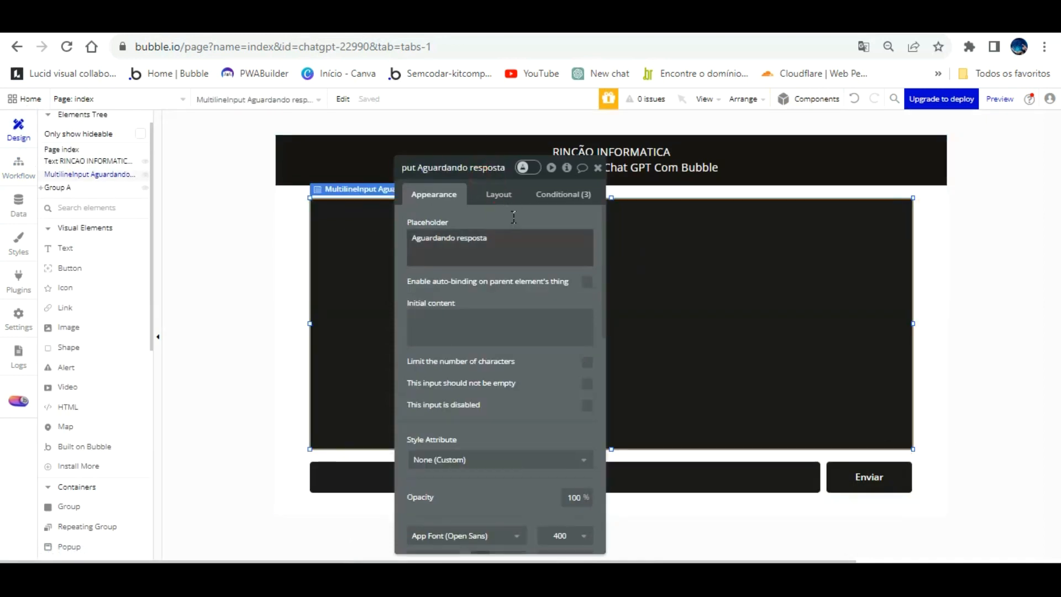
key(BackSpace)
key(BackSpace)
key(BackSpace)
key(BackSpace)
key(BackSpace)
key(BackSpace)
key(BackSpace)
key(BackSpace)
key(BackSpace)
key(BackSpace)
key(BackSpace)
key(BackSpace)
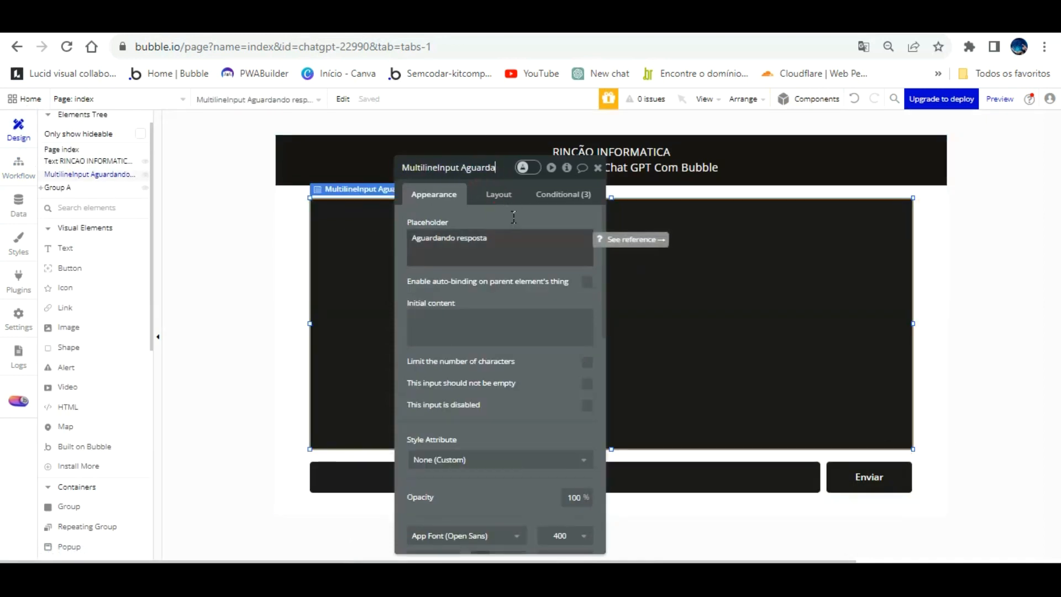
key(BackSpace)
key(BackSpace)
key(BackSpace)
click(472, 316)
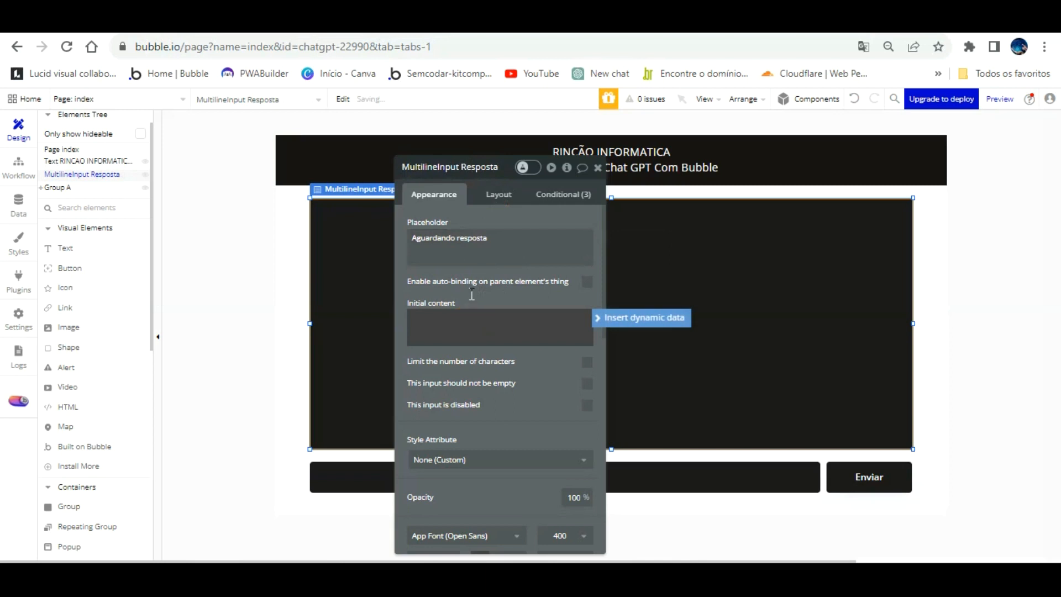
click(540, 220)
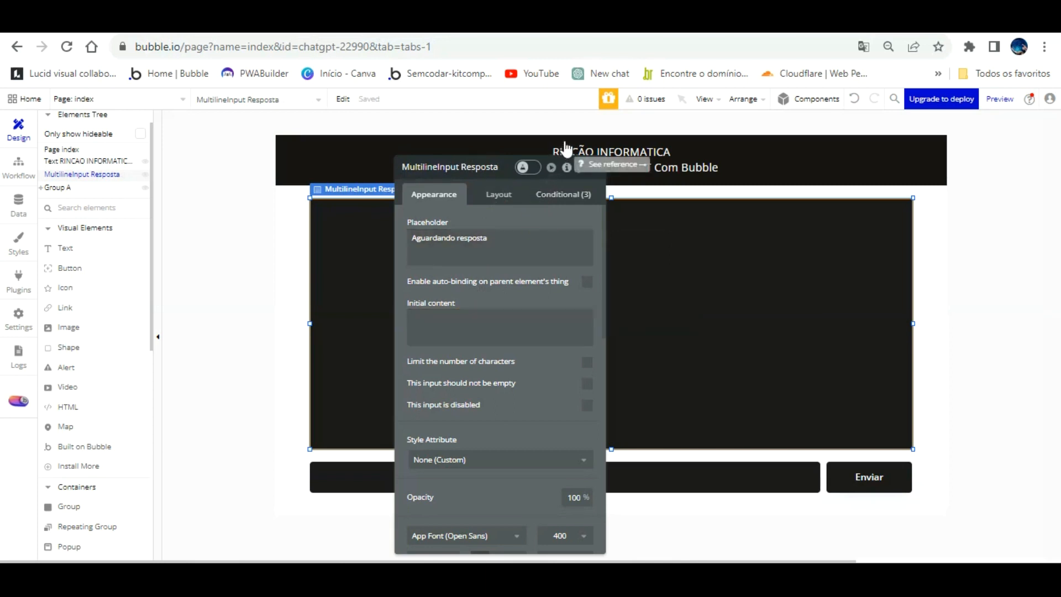
Create a custom state named "resposta" of type text on MultilineInput Resposta.
click(567, 167)
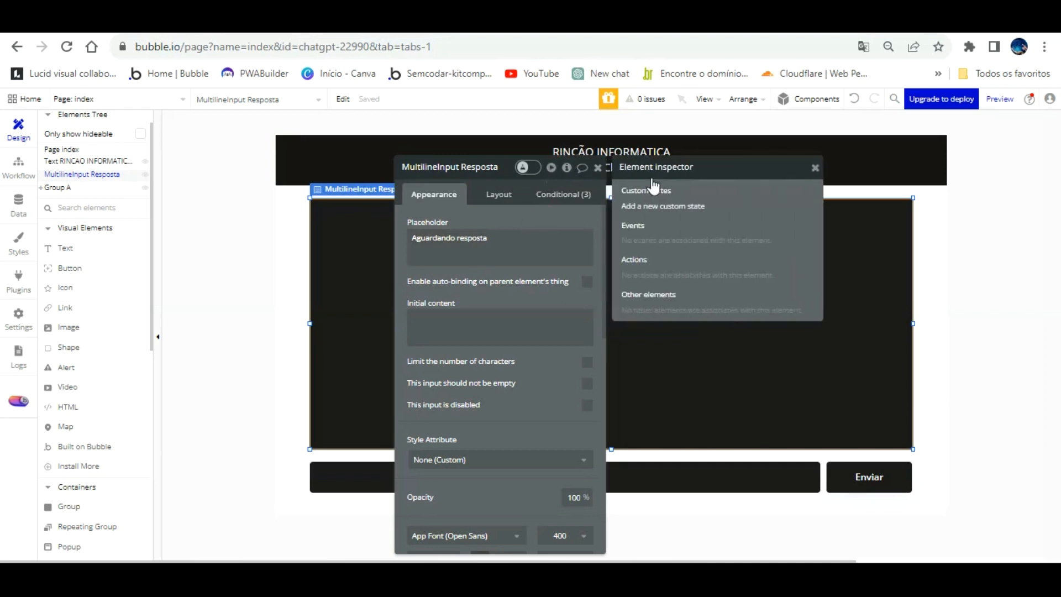
click(652, 206)
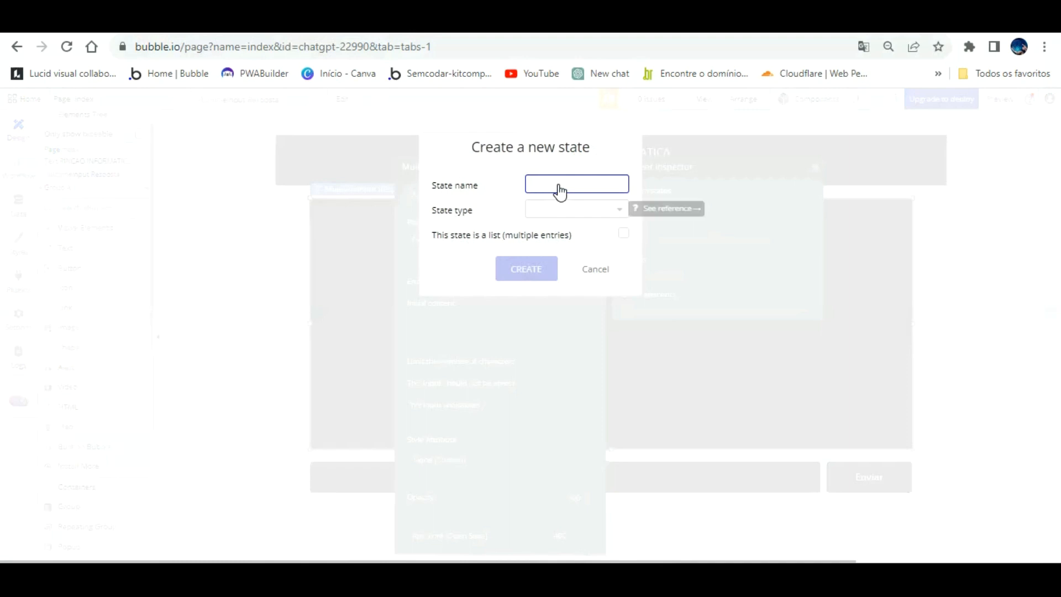
text(resp)
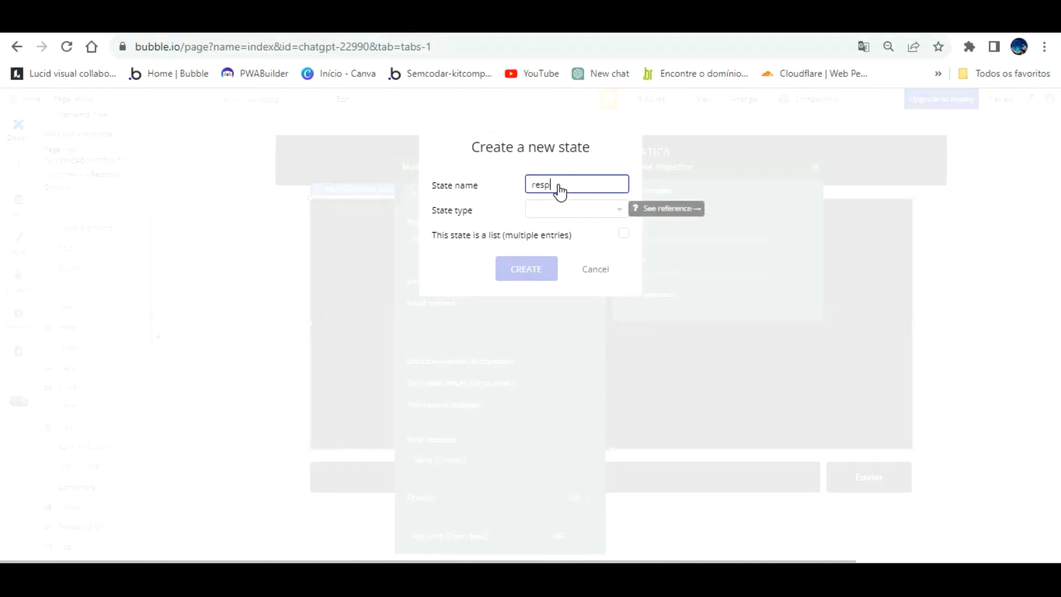
text(osta)
click(552, 210)
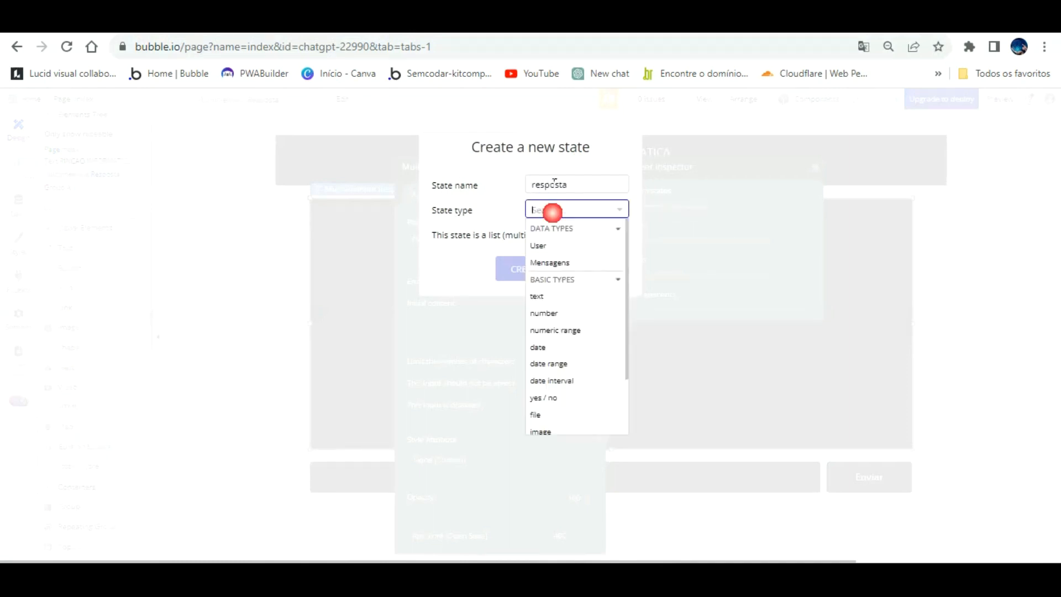
click(552, 297)
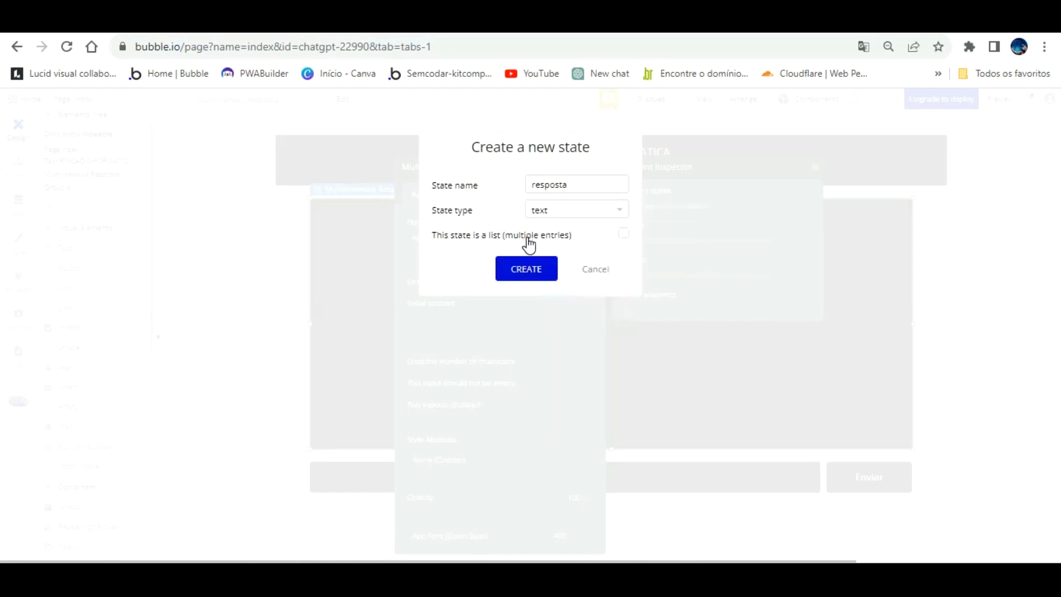
click(525, 268)
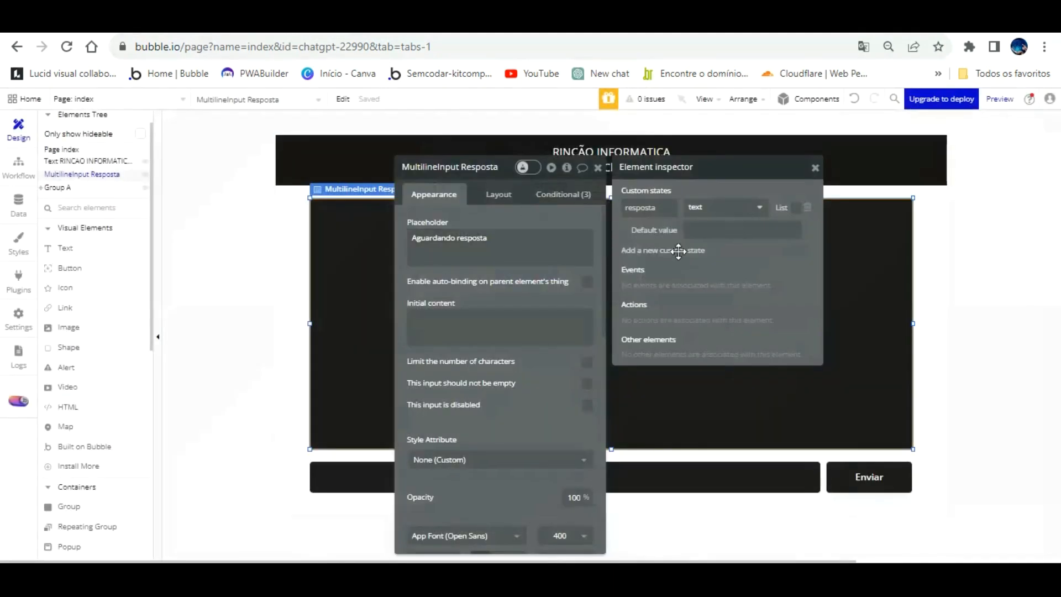
Set the initial content of MultilineInput Resposta to its own custom state "resposta".
click(481, 318)
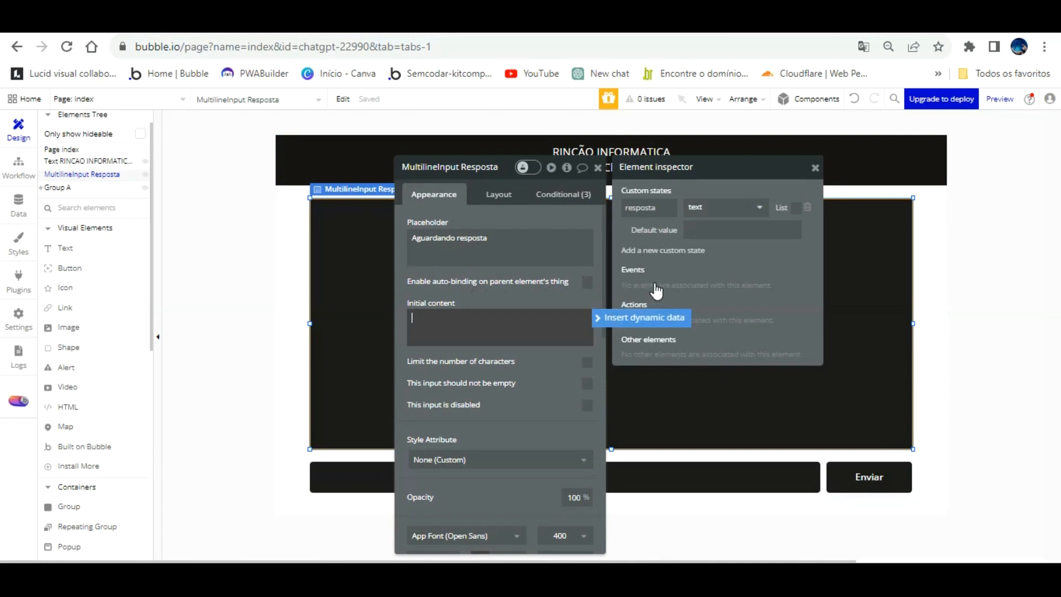
click(646, 318)
scroll(506, 381, down, 5)
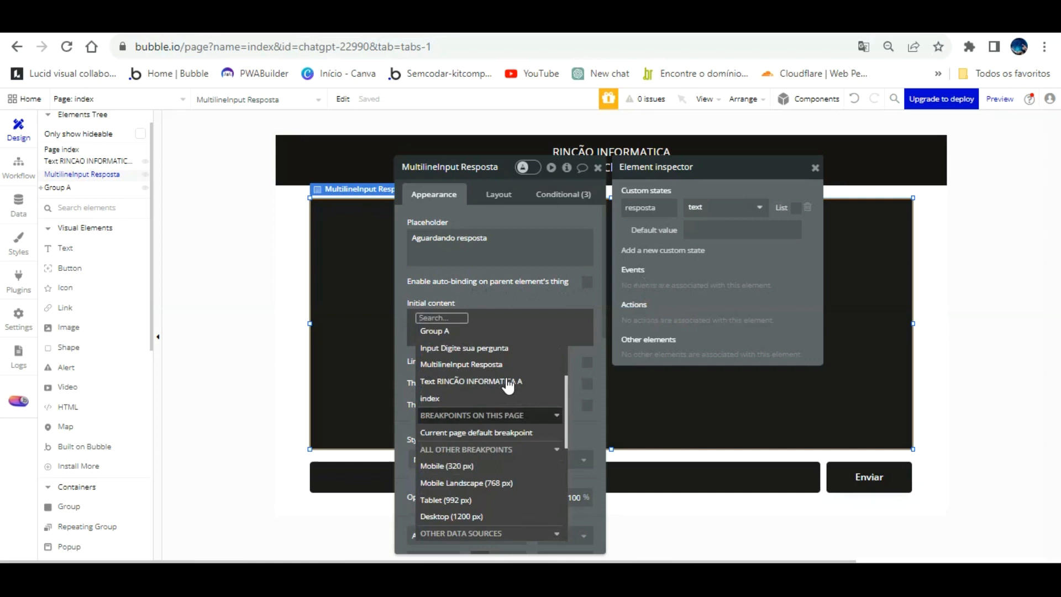
click(497, 360)
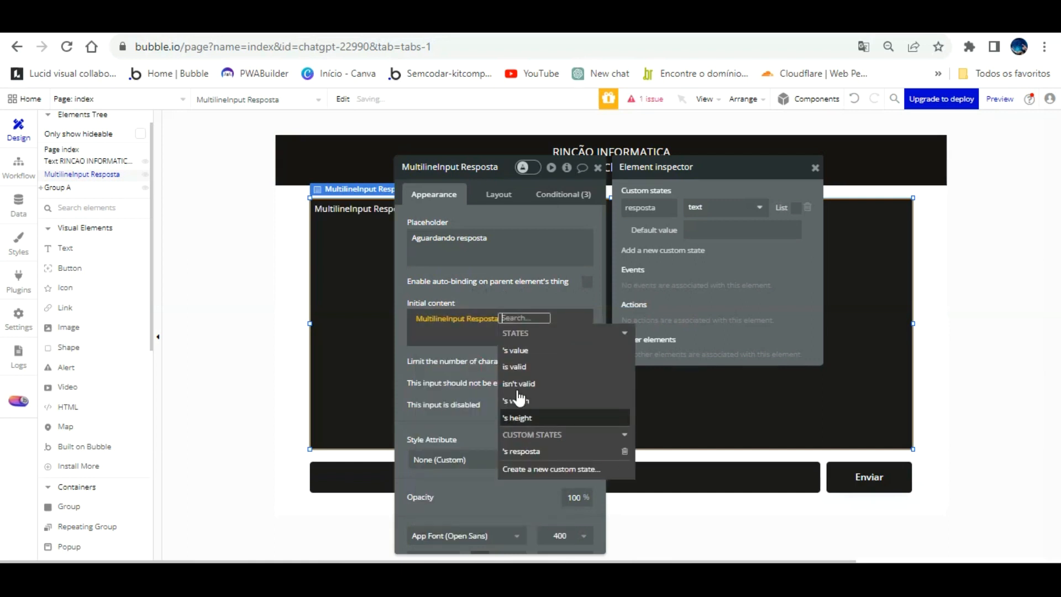
click(539, 450)
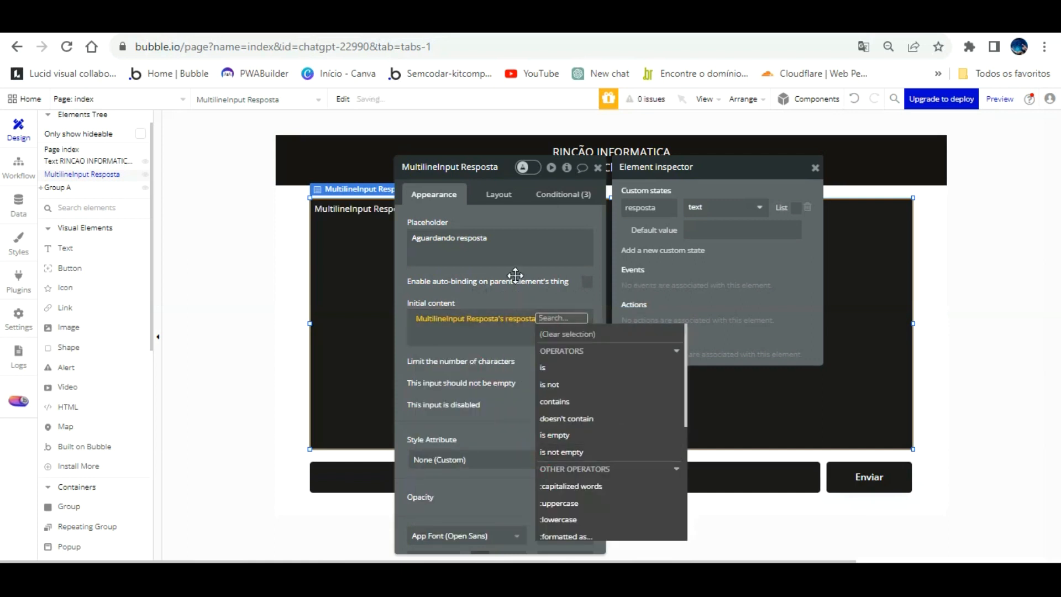
click(515, 298)
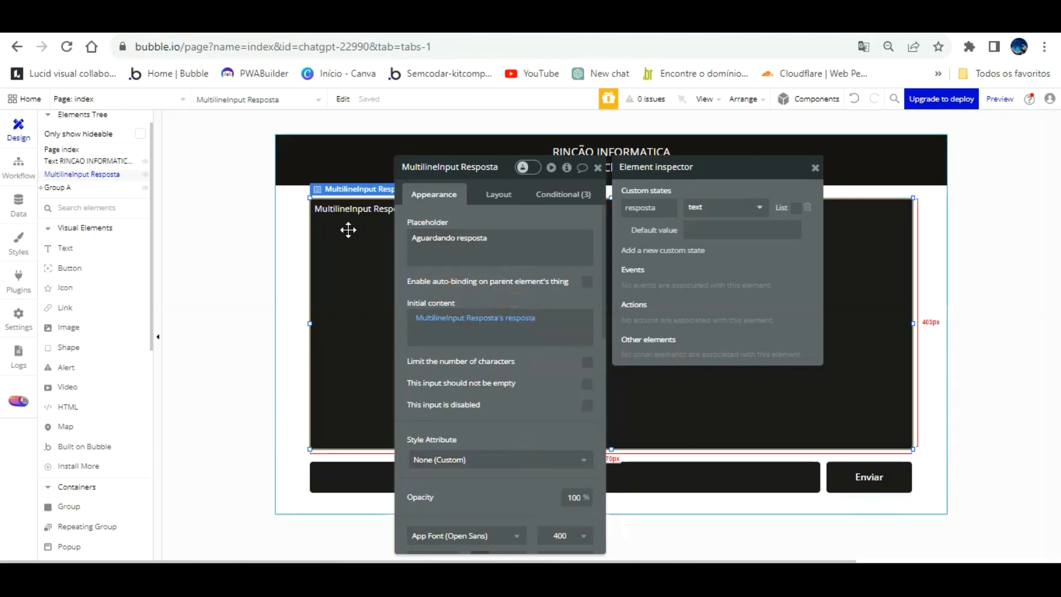
drag(532, 188, 755, 136)
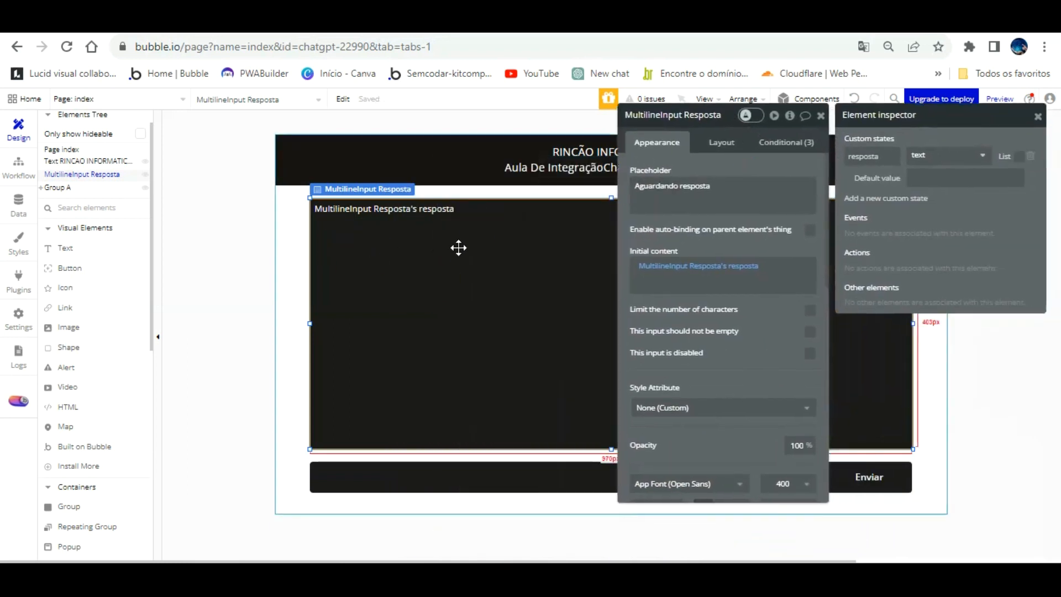
Add a Set state action to the Enviar button's workflow, targeting MultilineInput Resposta and its custom state "resposta".
click(14, 153)
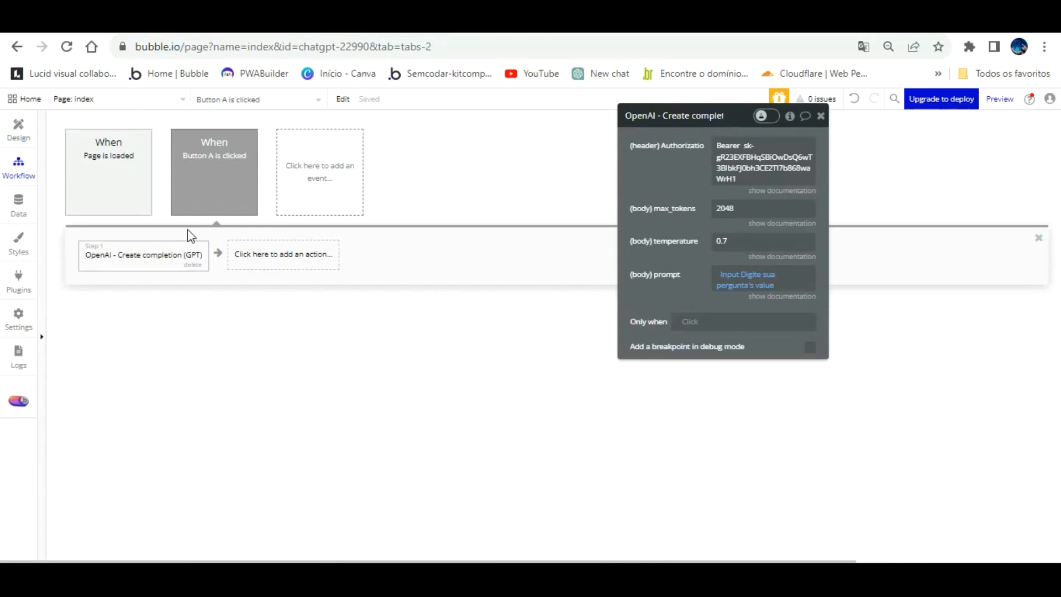
click(264, 243)
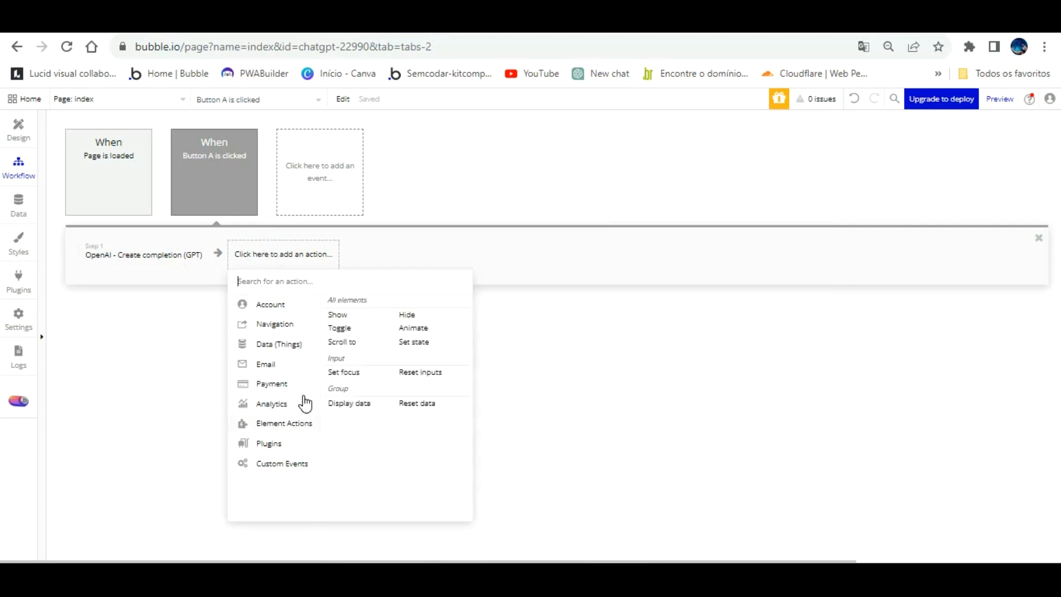
click(413, 342)
click(779, 145)
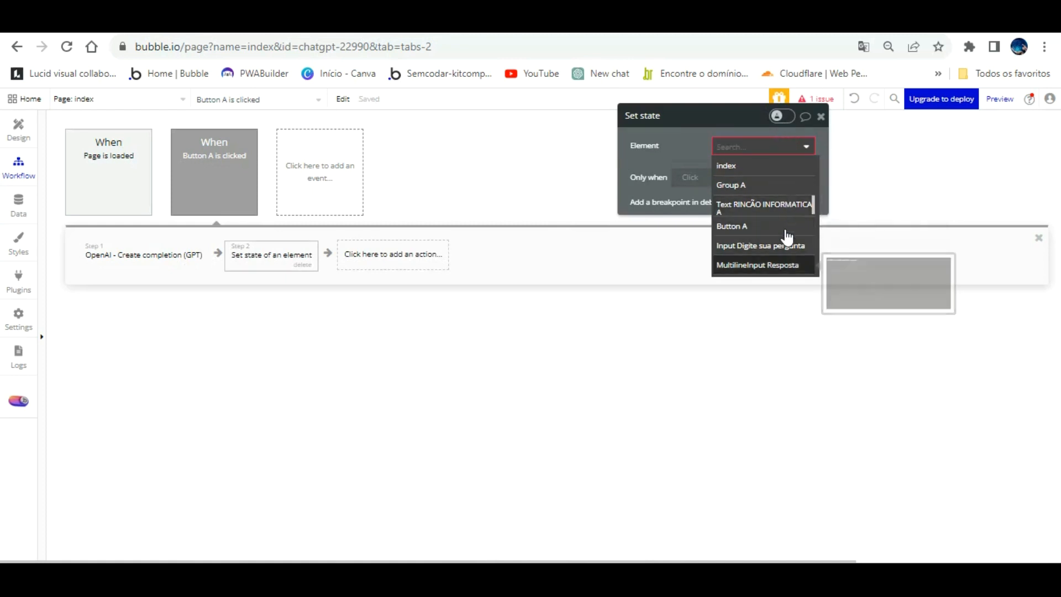
click(785, 264)
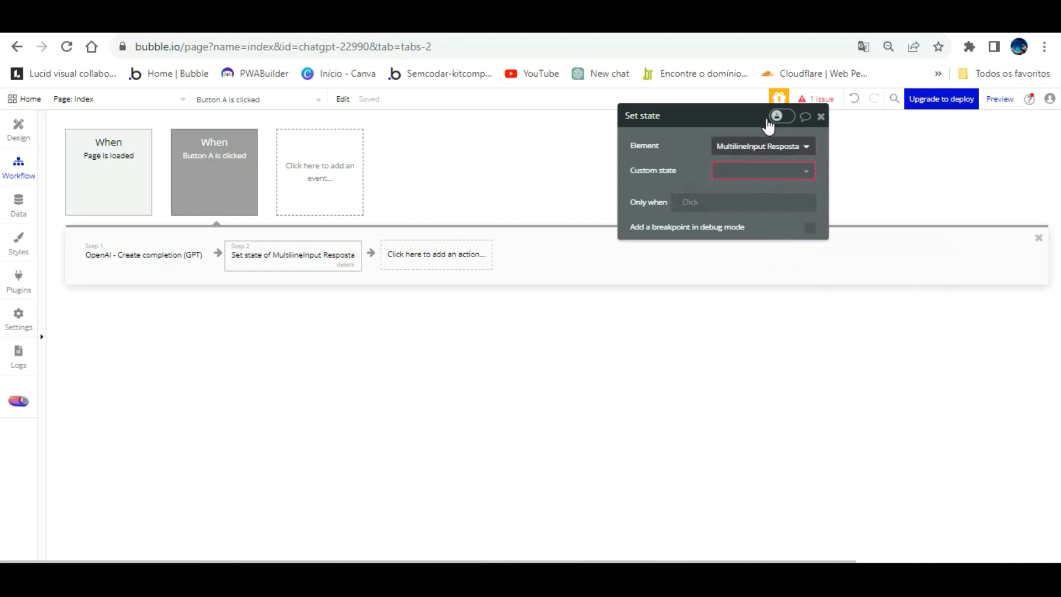
click(760, 171)
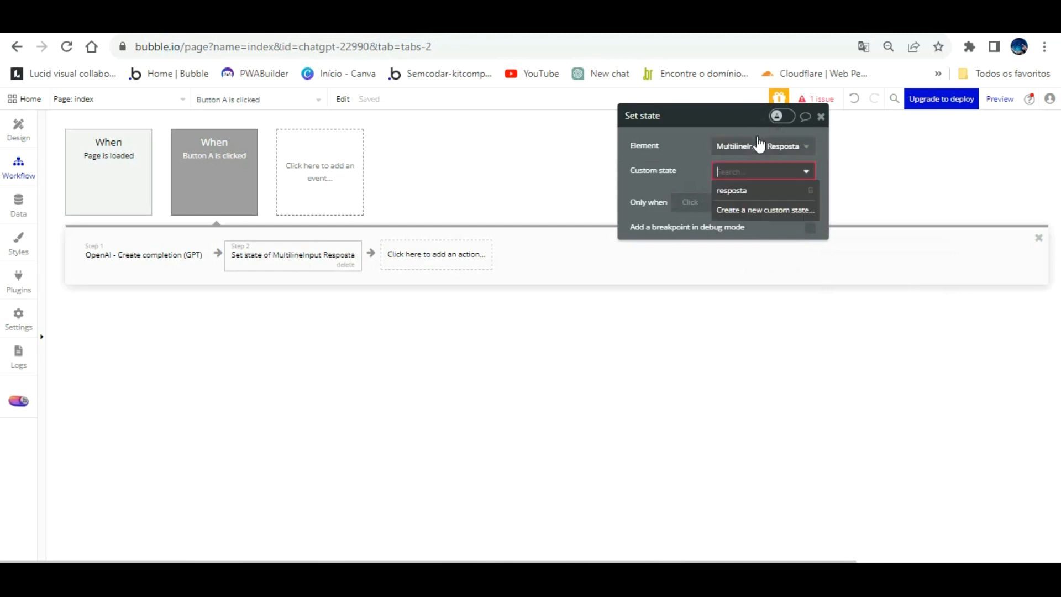
click(752, 186)
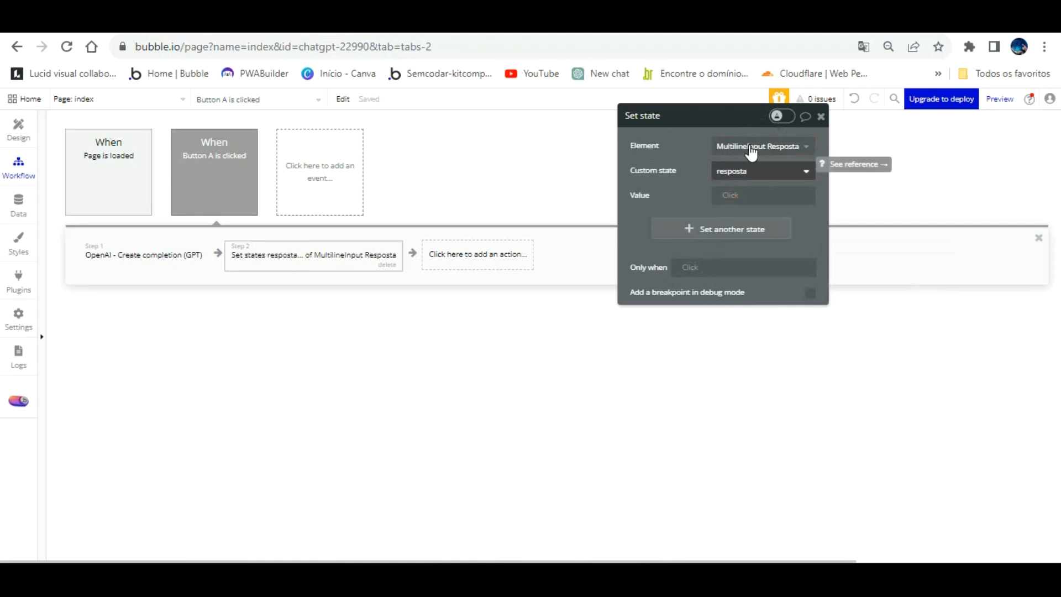
Set the Set state action's value to Result of step 1 (OpenAI - Create completion)'s body choices:first item's text.
click(739, 195)
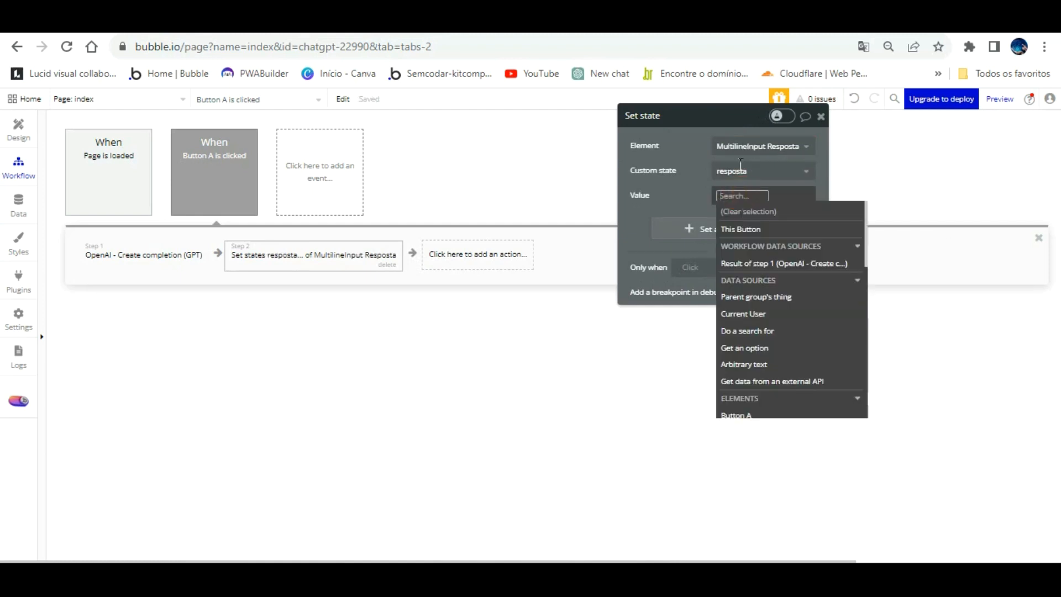
click(756, 263)
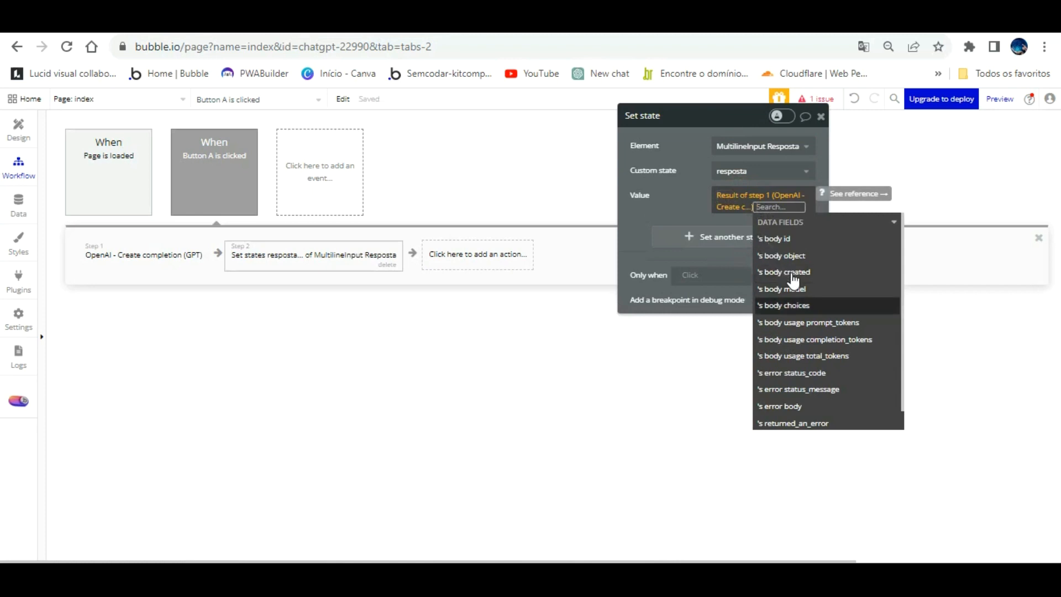
click(787, 305)
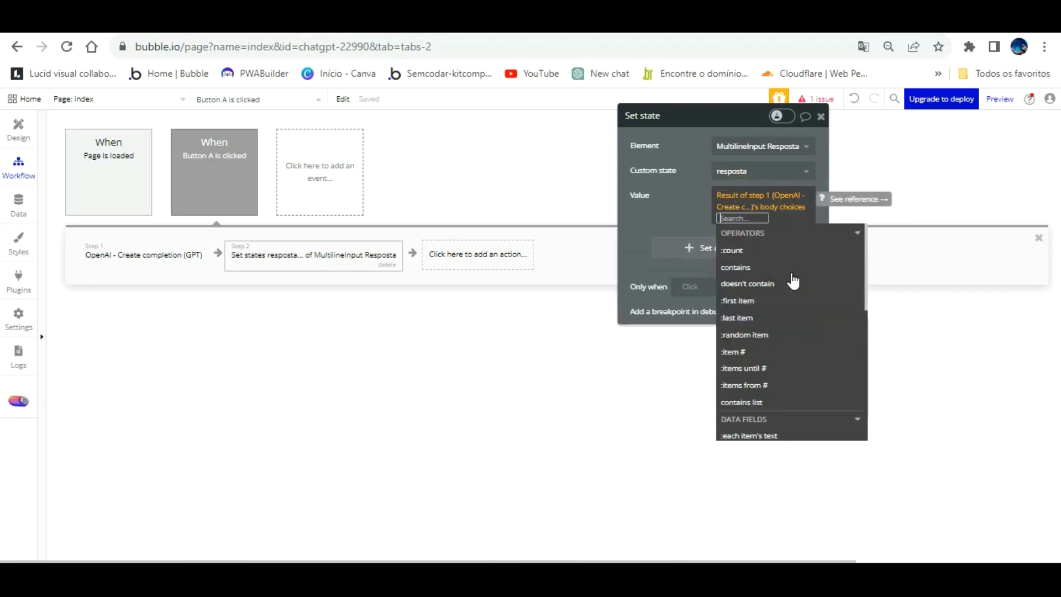
click(762, 300)
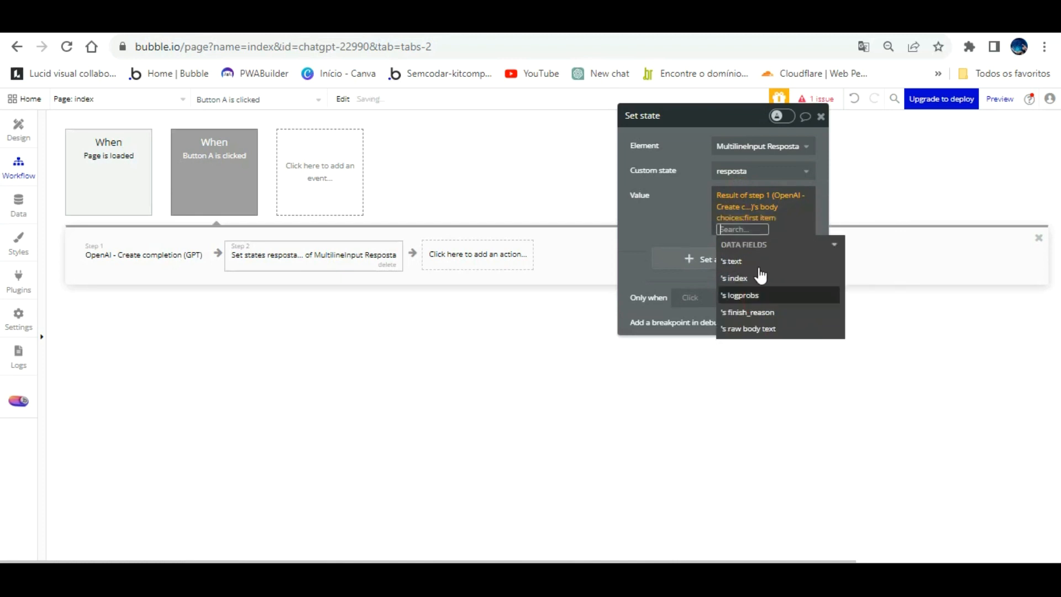
click(734, 261)
click(687, 201)
click(362, 237)
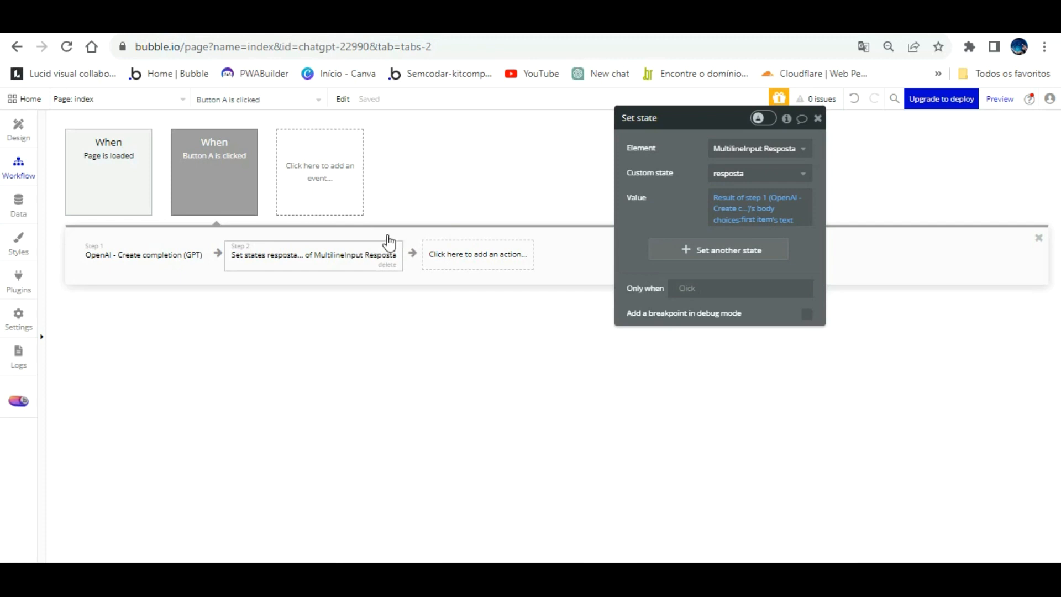
Check the answer box in the page preview and set MultilineInput Resposta's placeholder color to Primary contrast (#FFFFFF) in the page design.
click(266, 21)
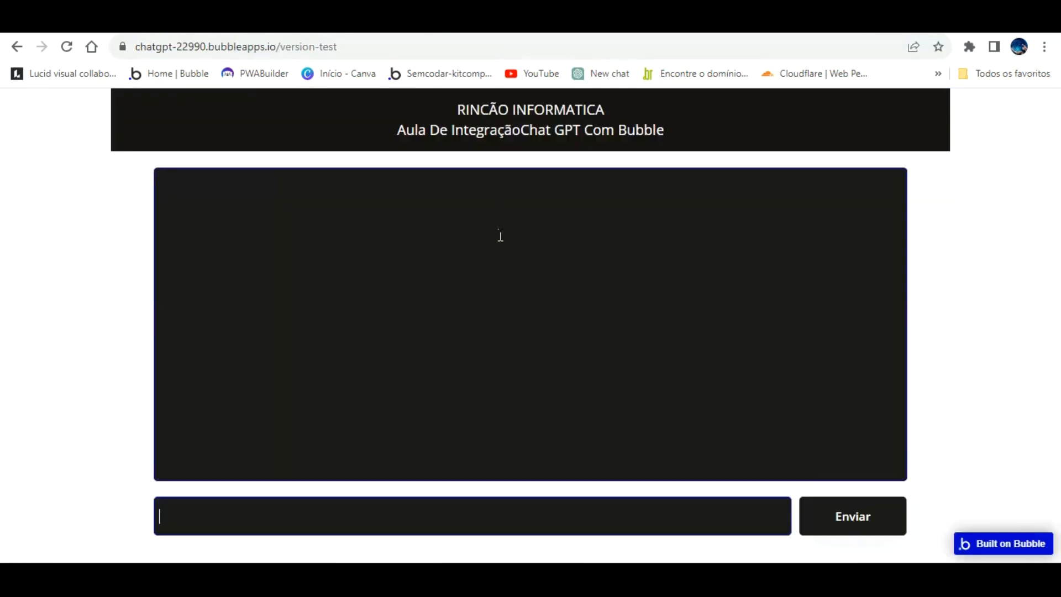
click(220, 192)
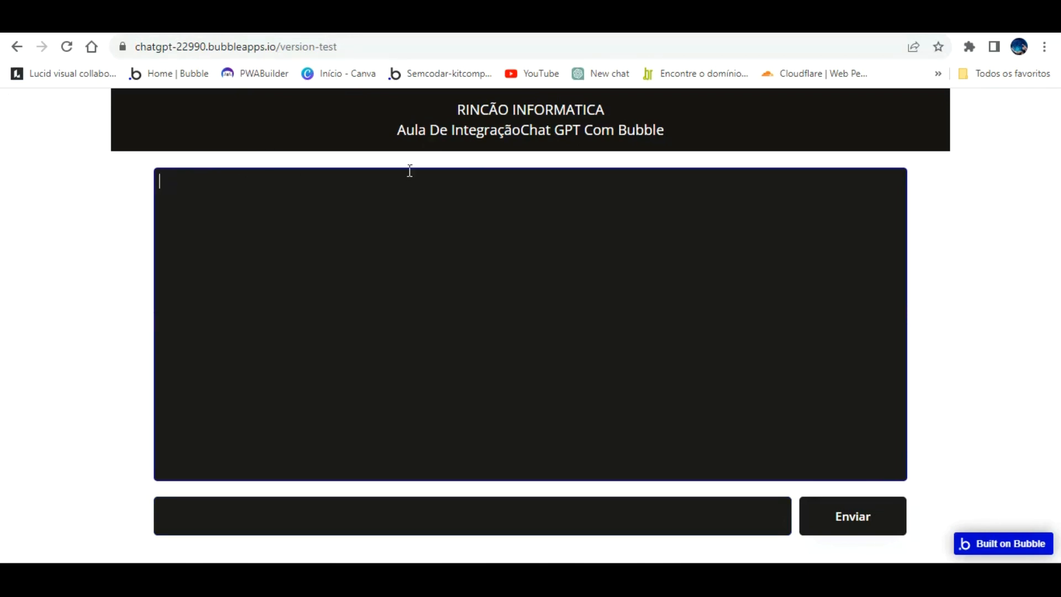
click(82, 21)
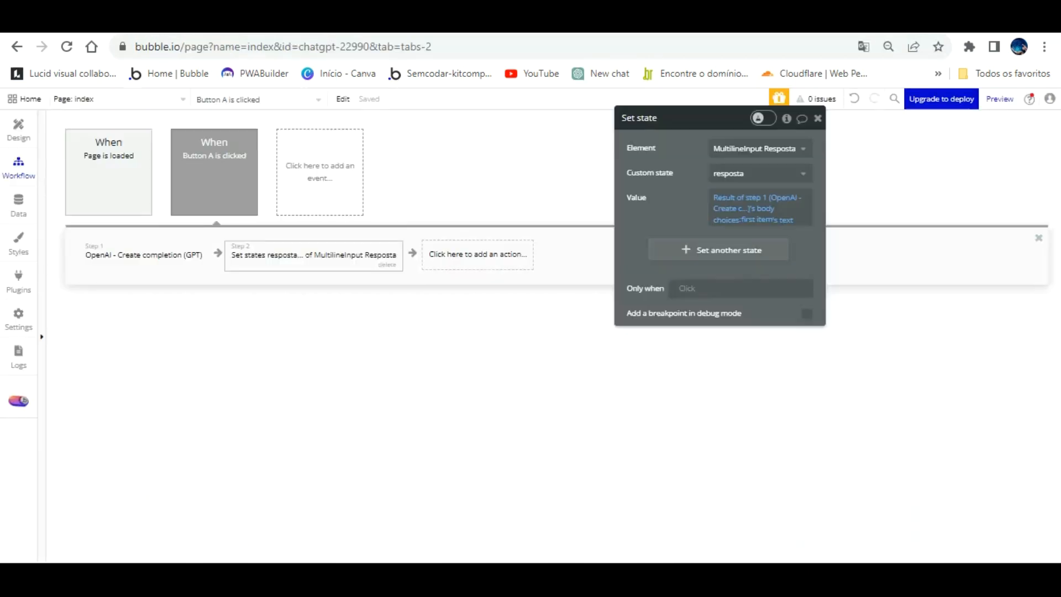
click(21, 129)
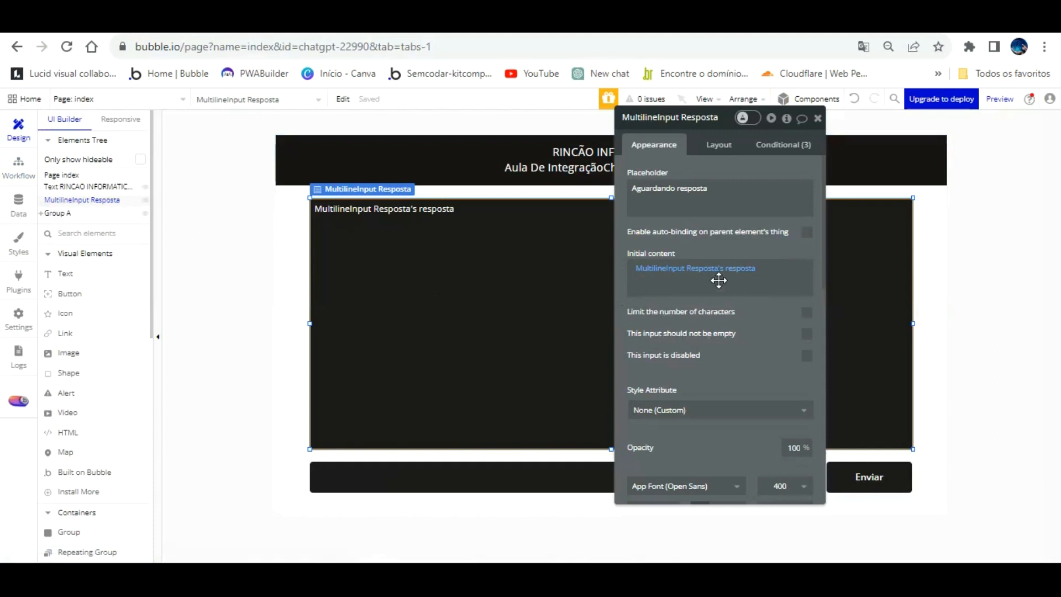
click(552, 297)
scroll(708, 318, down, 2)
scroll(708, 317, down, 6)
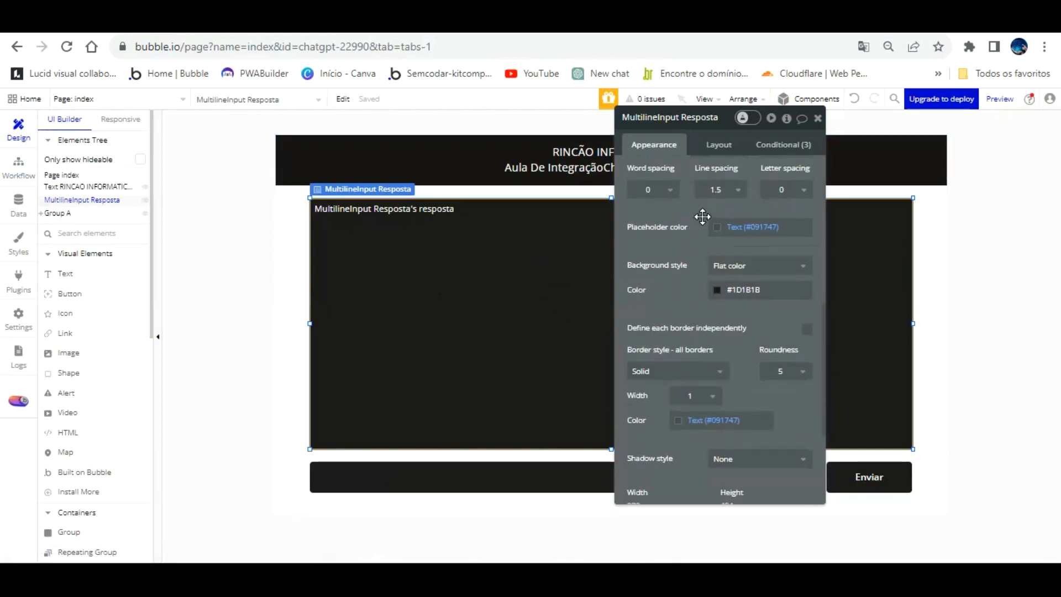
click(724, 225)
click(734, 393)
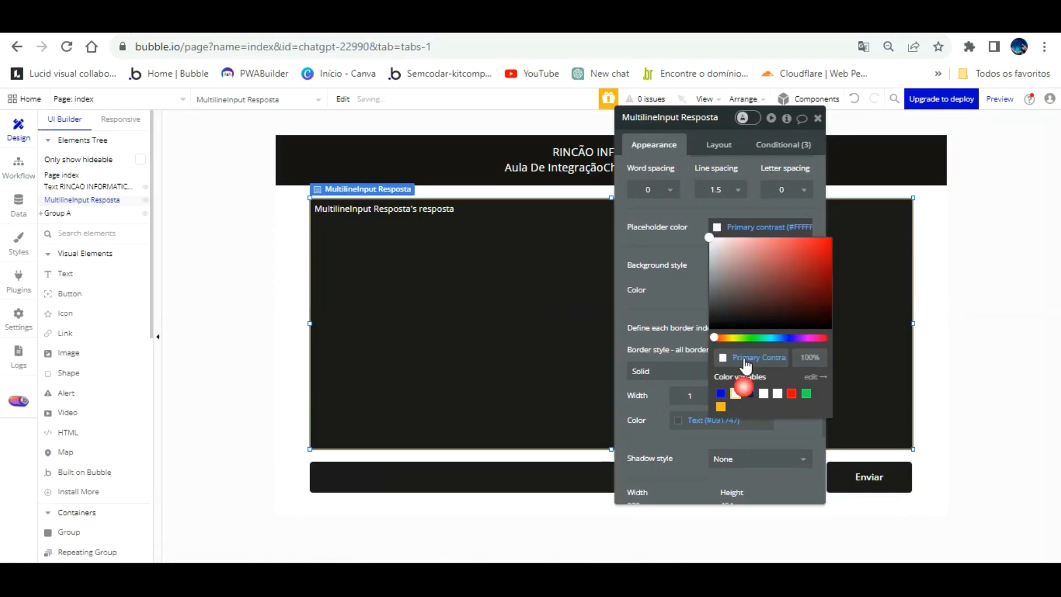
click(681, 281)
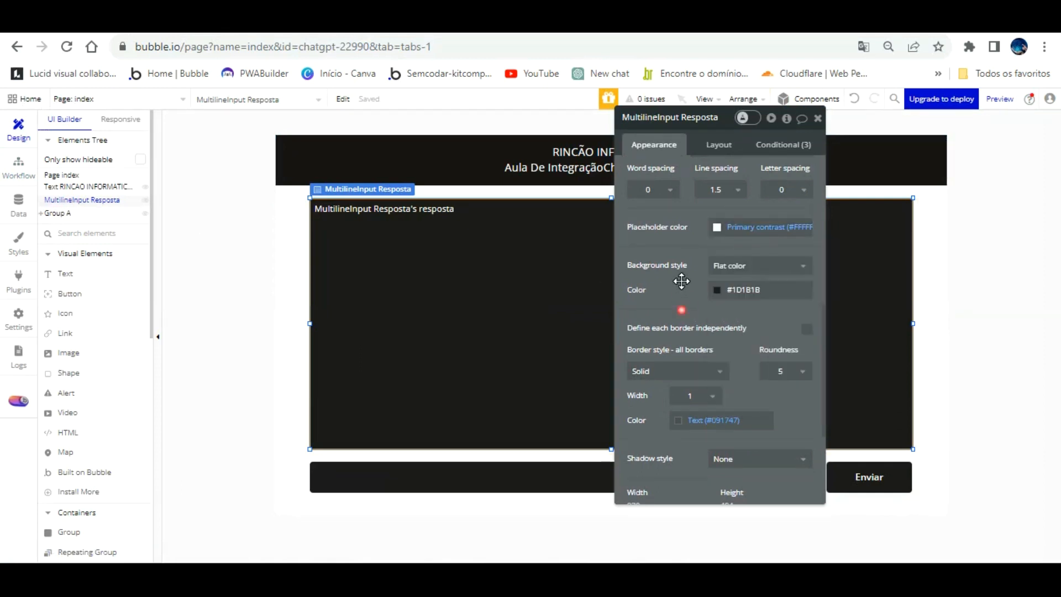
scroll(681, 276, up, 6)
scroll(682, 263, down, 5)
Set the border color of Input Digite sua pergunta to Primary contrast and reload the page preview.
click(528, 464)
scroll(731, 320, down, 3)
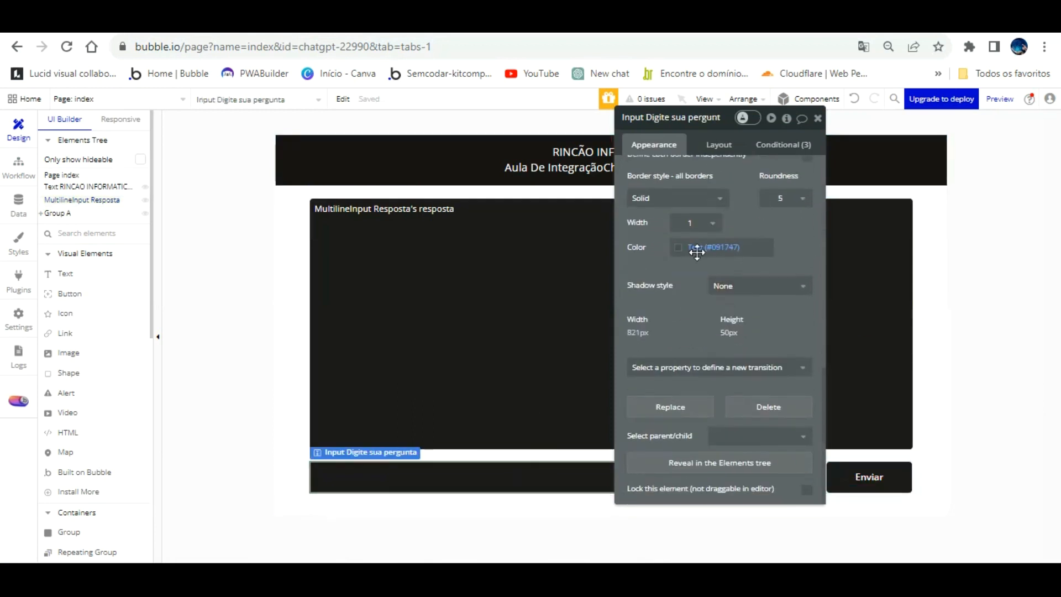
click(691, 247)
click(695, 412)
click(647, 268)
click(309, 22)
key(F5)
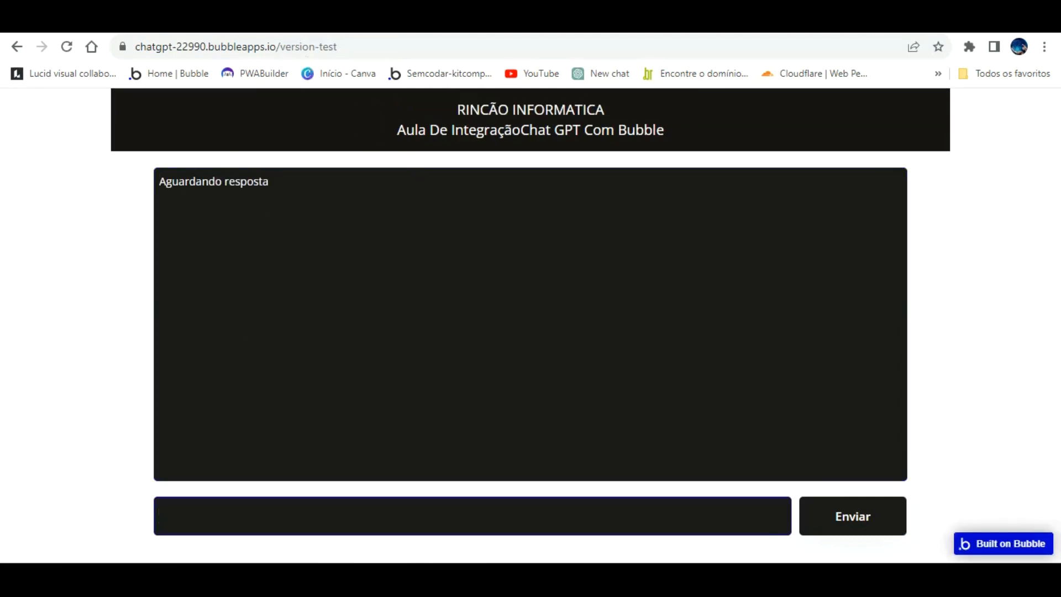
Back in the page design, set the placeholder color of Input Digite sua pergunta to Primary contrast (#FFFFFF).
click(237, 22)
scroll(674, 296, up, 1)
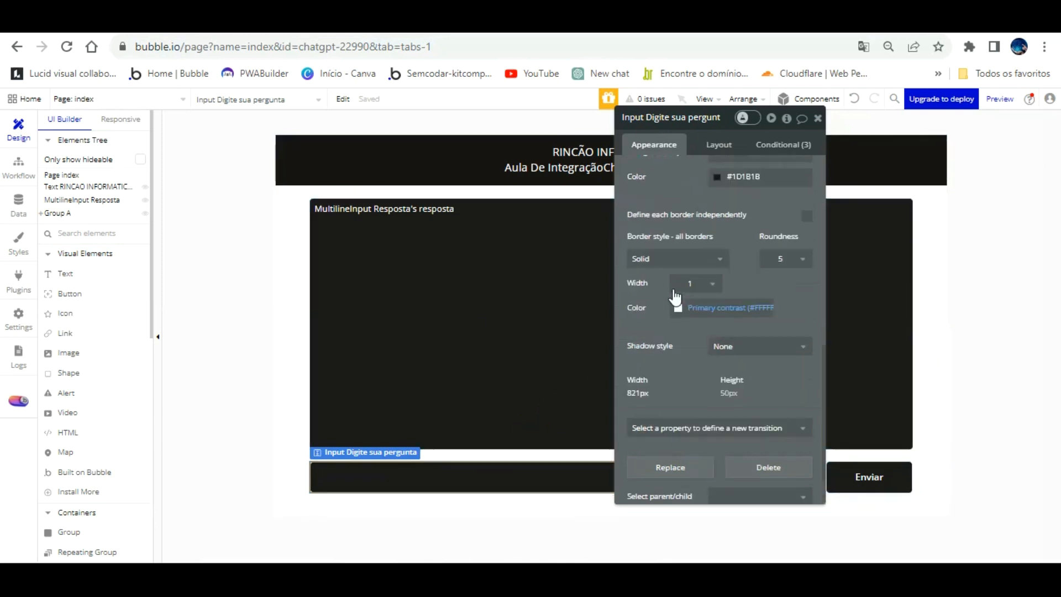
scroll(674, 295, up, 6)
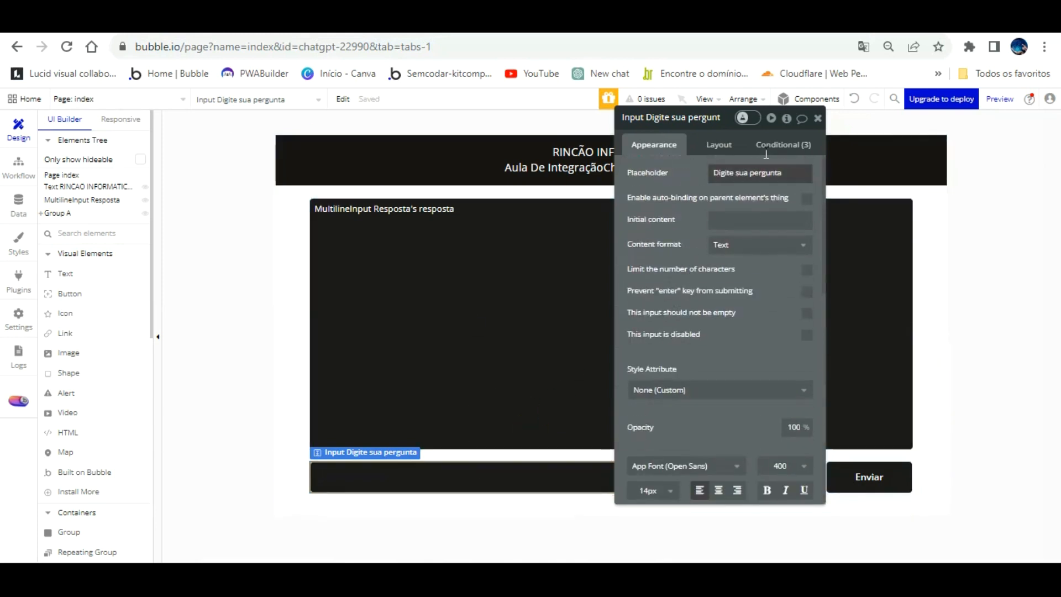
scroll(762, 260, down, 6)
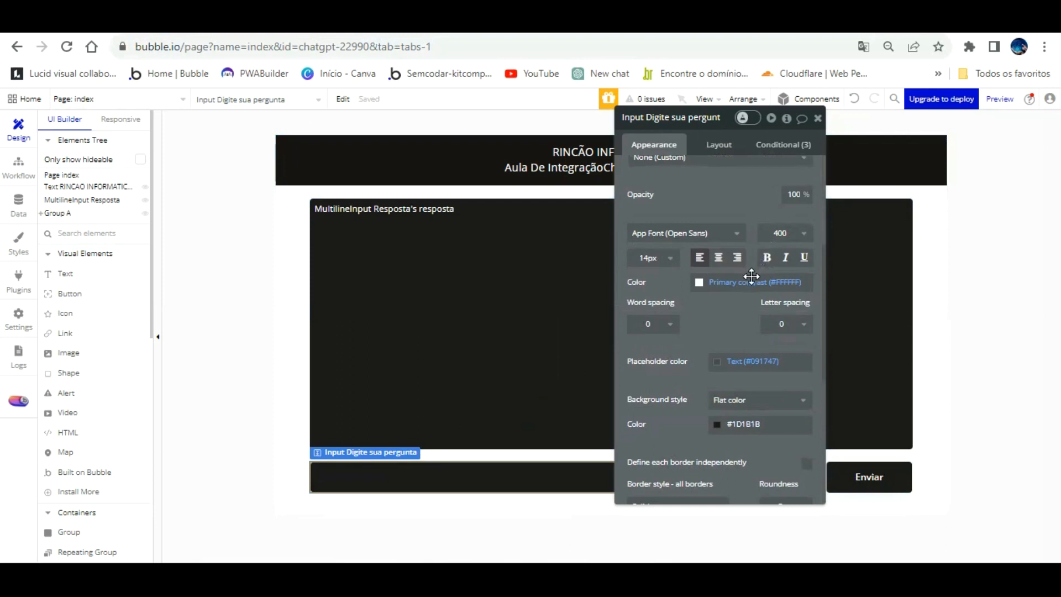
click(717, 361)
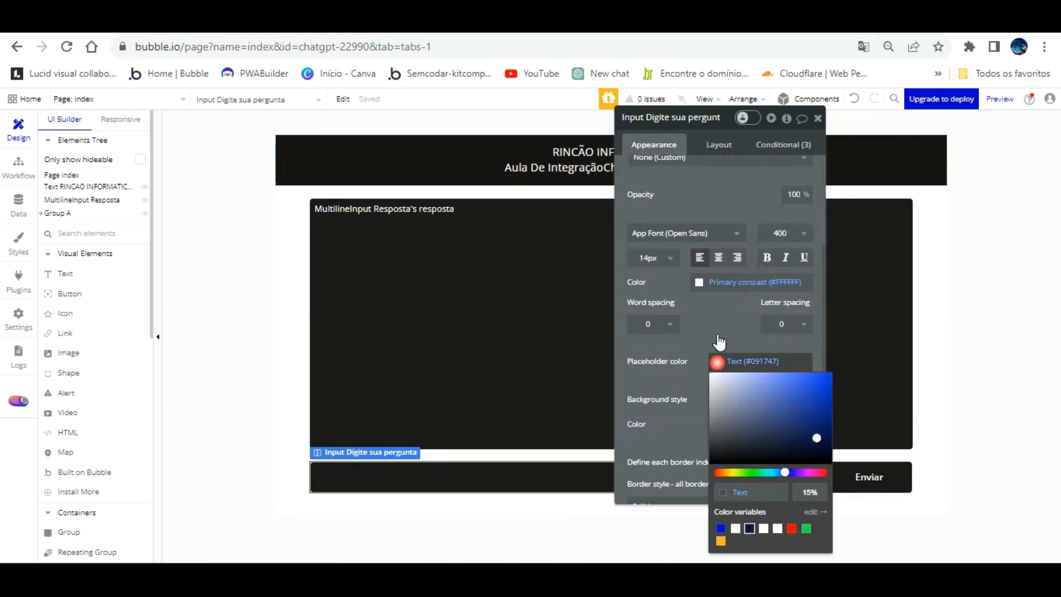
click(735, 528)
click(725, 299)
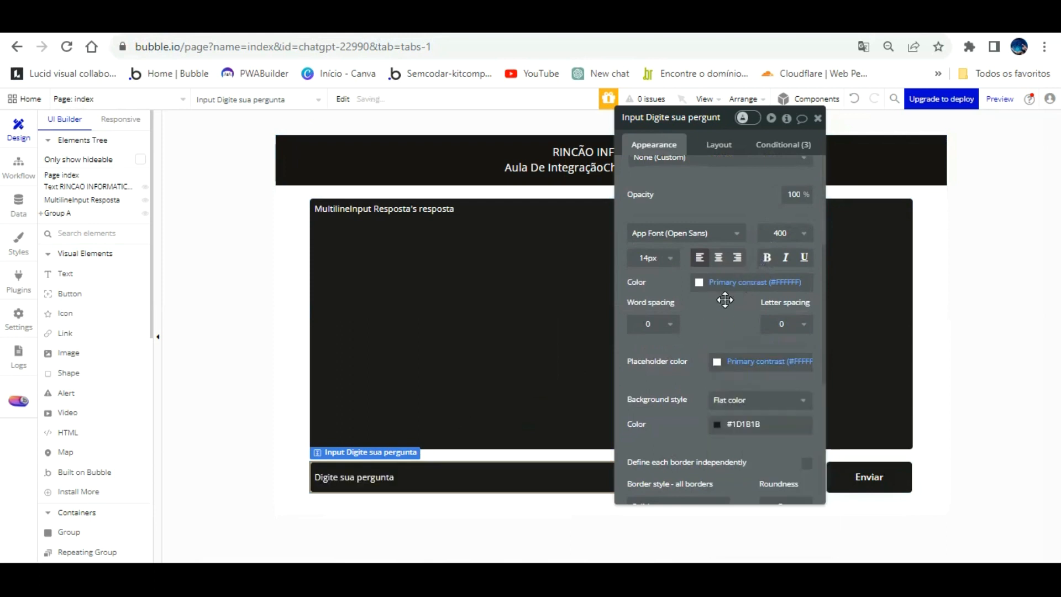
Reload the page preview and submit the question "conte me uma piada" to test the integration.
click(338, 26)
key(F5)
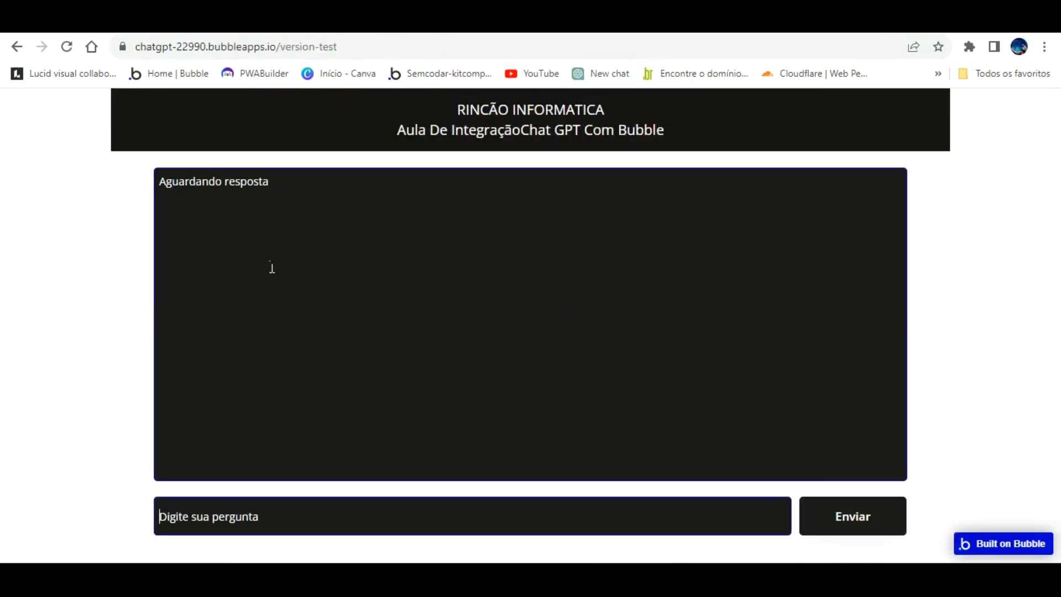
text(cont)
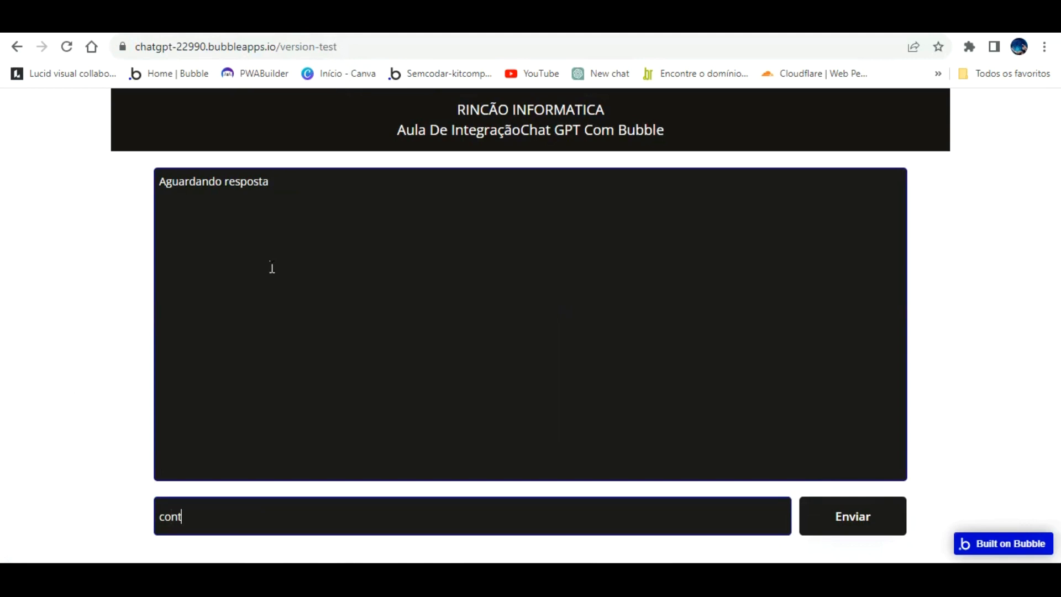
text(eme)
key(BackSpace)
text(me uma piada)
key(Return)
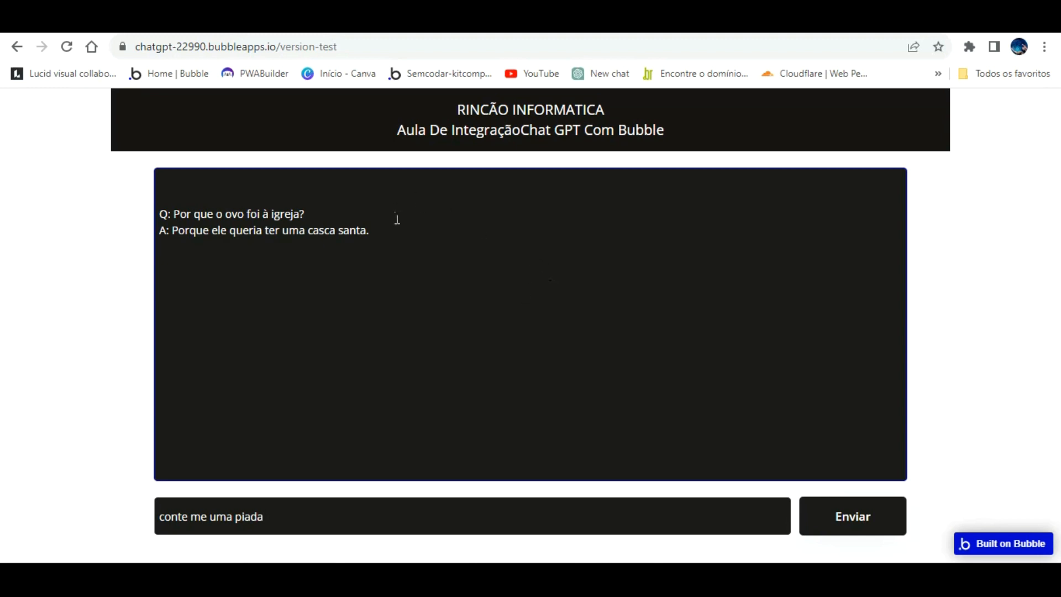
Open ChatGPT in a new browser tab and open the conversation beginning "Agendamento Bubble para Barbe".
click(117, 25)
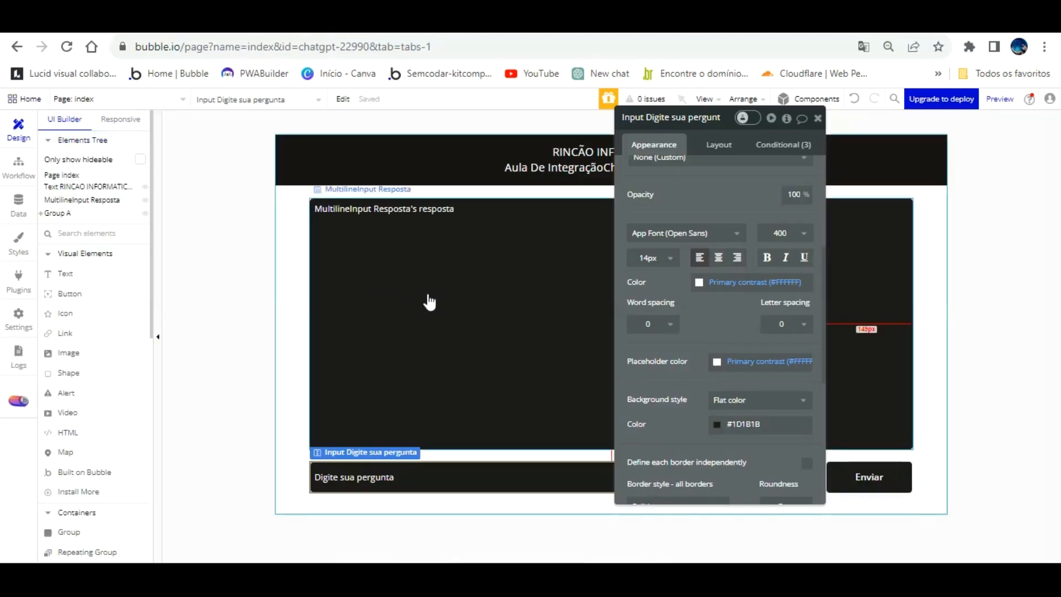
click(237, 25)
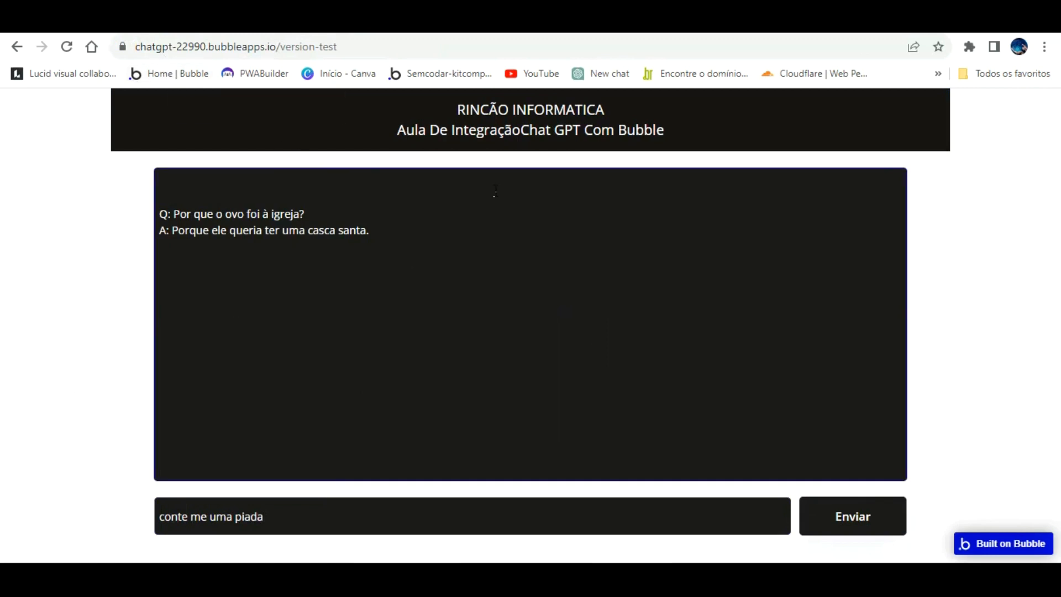
key(ctrl+t)
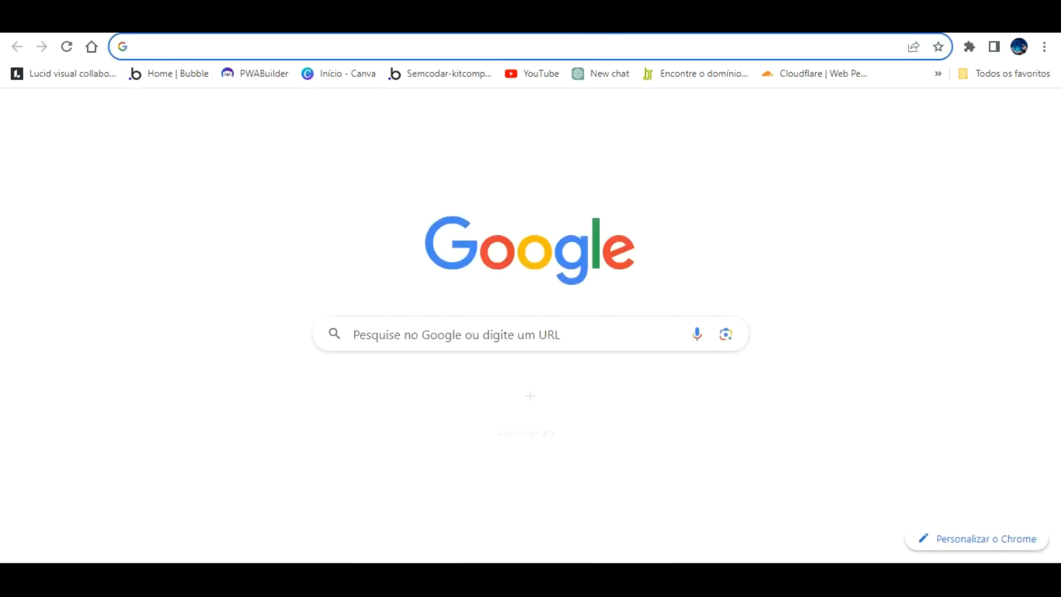
click(602, 74)
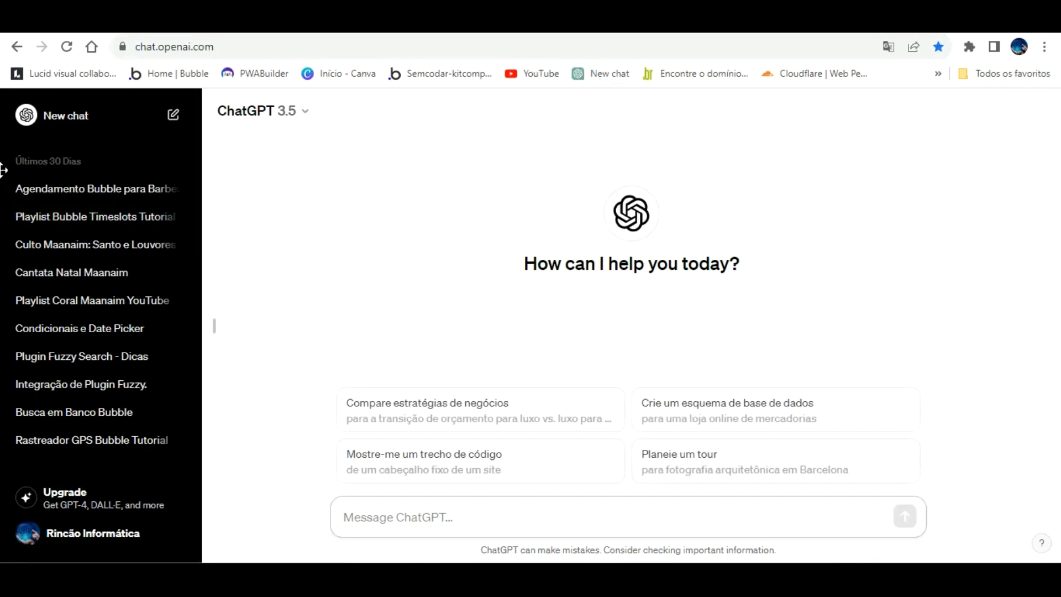
click(60, 192)
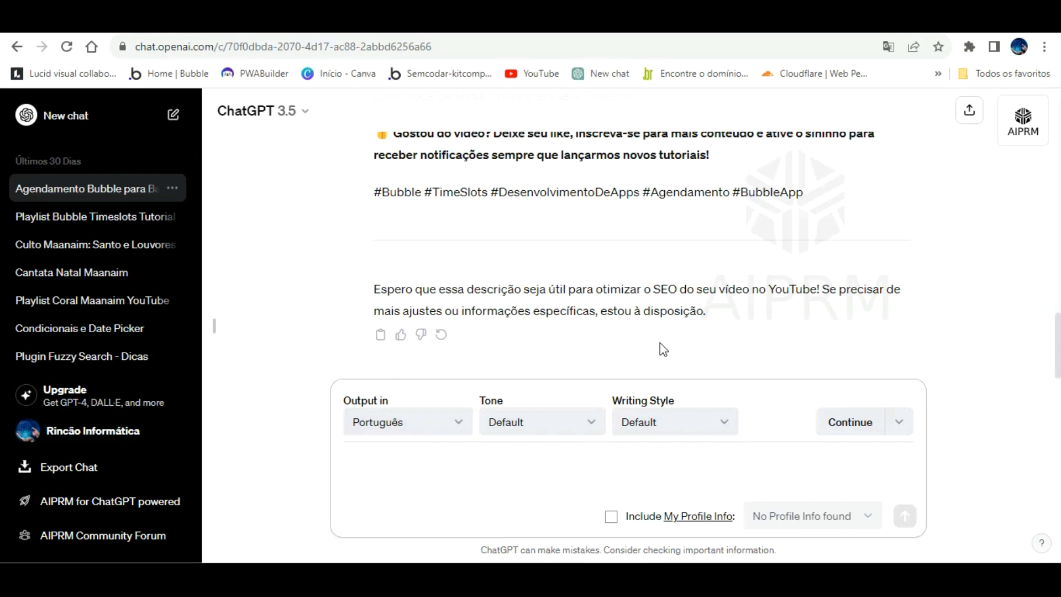
View the AIPRM public prompt library from the open conversation and close it.
scroll(740, 256, up, 3)
scroll(740, 256, down, 3)
click(1023, 117)
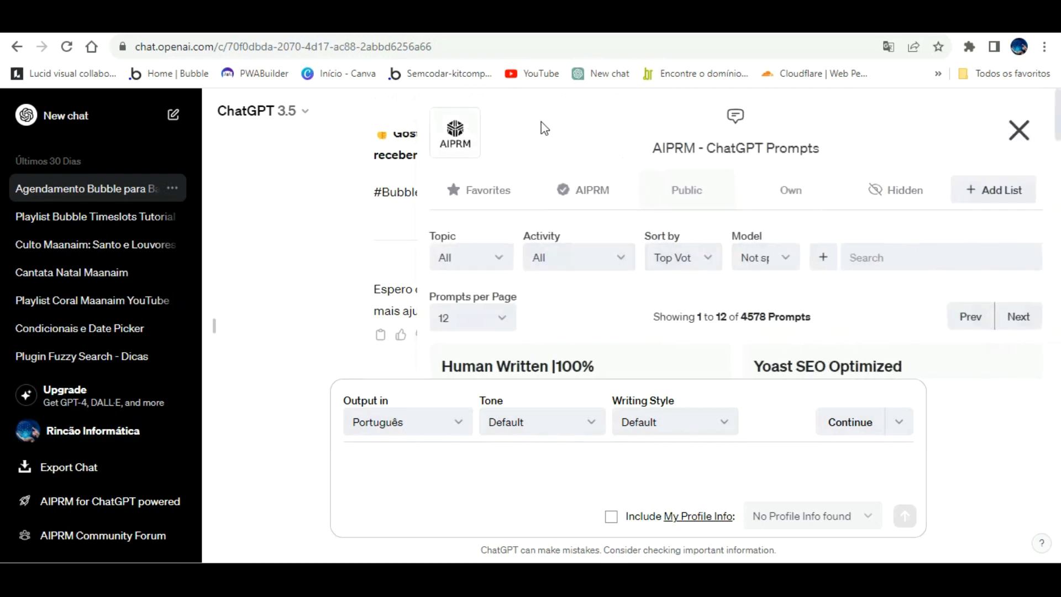
click(628, 241)
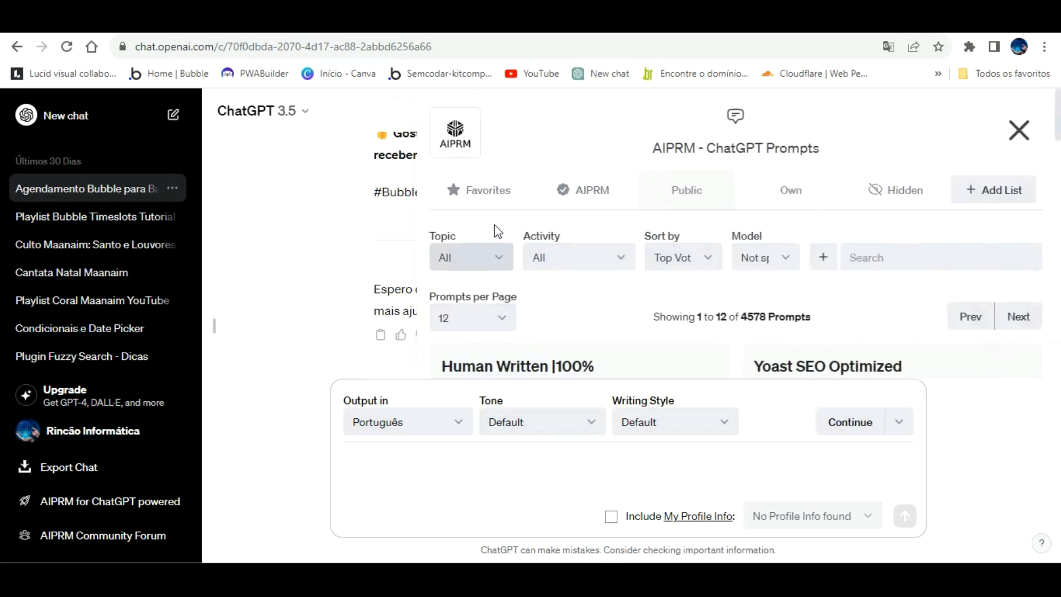
click(1002, 131)
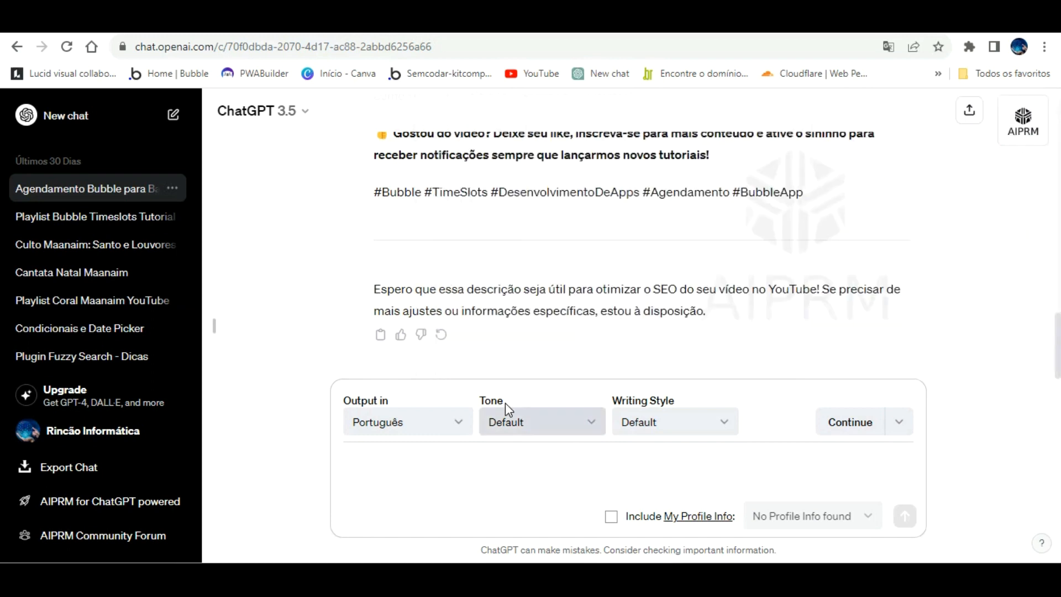
Copy the conversation's first request for an SEO-optimized YouTube video description about Time Slots in Bubble apps, without the Portuguese-language line.
scroll(453, 275, up, 3)
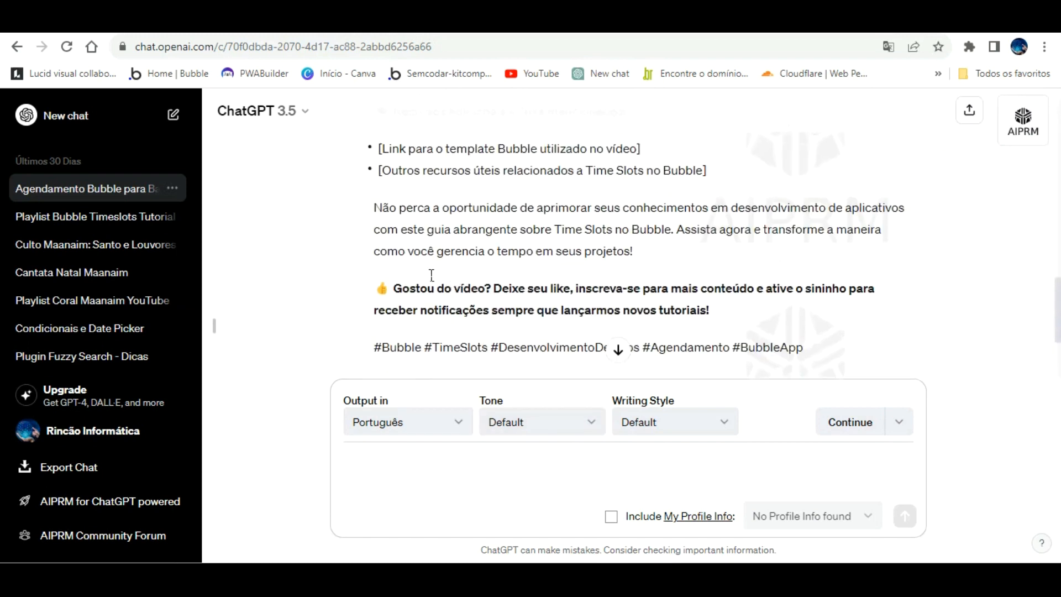
scroll(431, 275, up, 3)
scroll(431, 274, up, 2)
scroll(431, 279, down, 10)
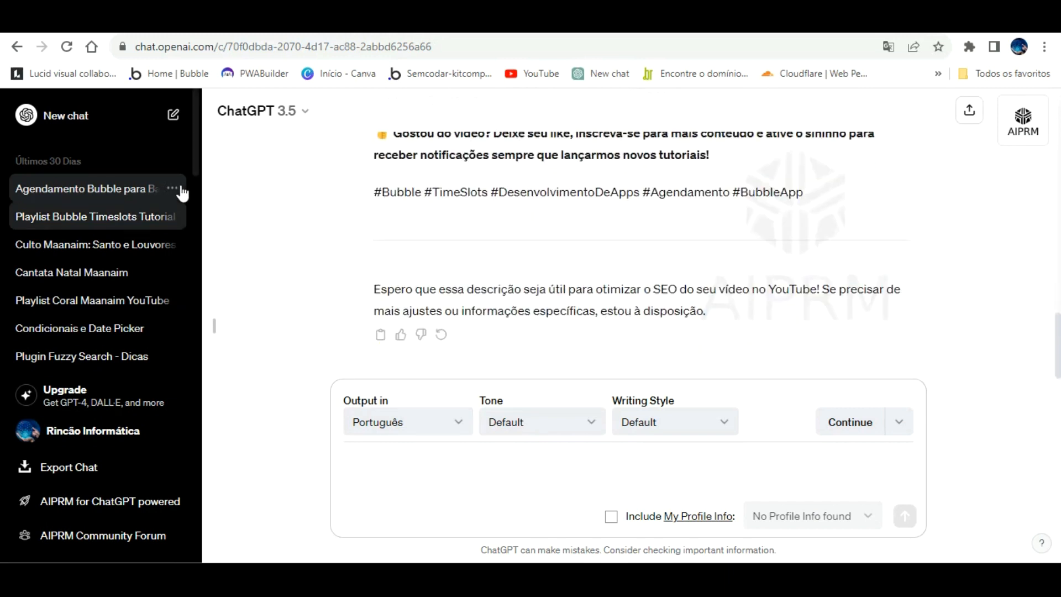
scroll(591, 230, up, 15)
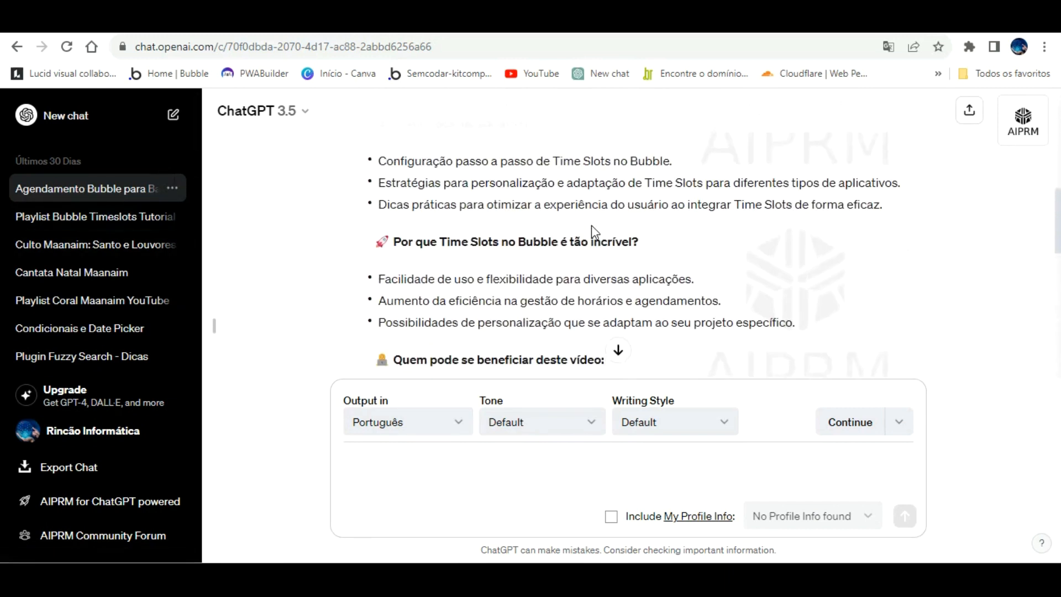
scroll(592, 231, up, 3)
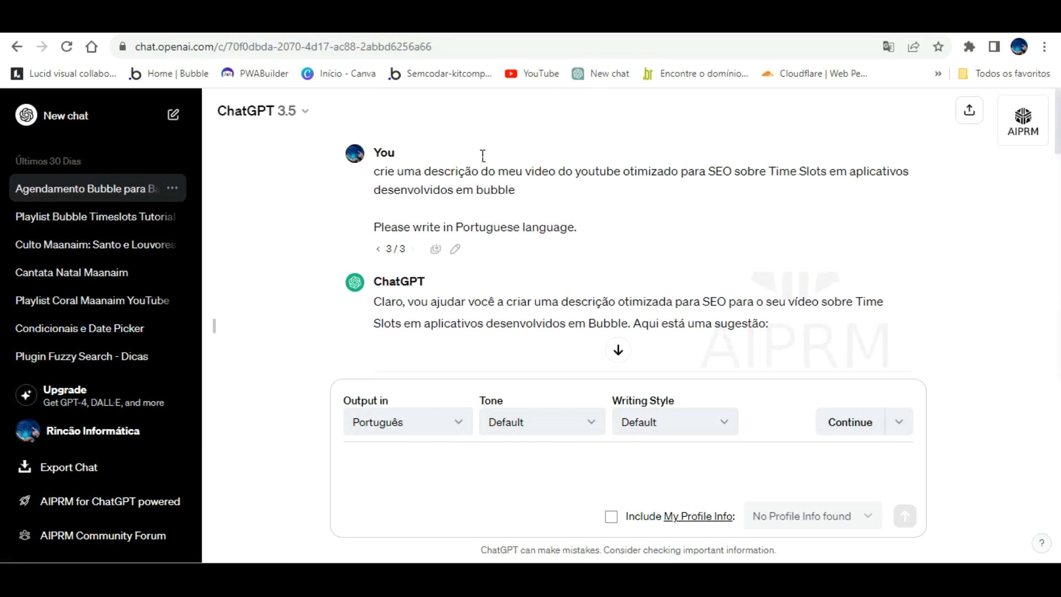
scroll(558, 183, down, 4)
scroll(452, 194, down, 5)
scroll(450, 189, up, 8)
drag(374, 171, 519, 190)
right_click(503, 175)
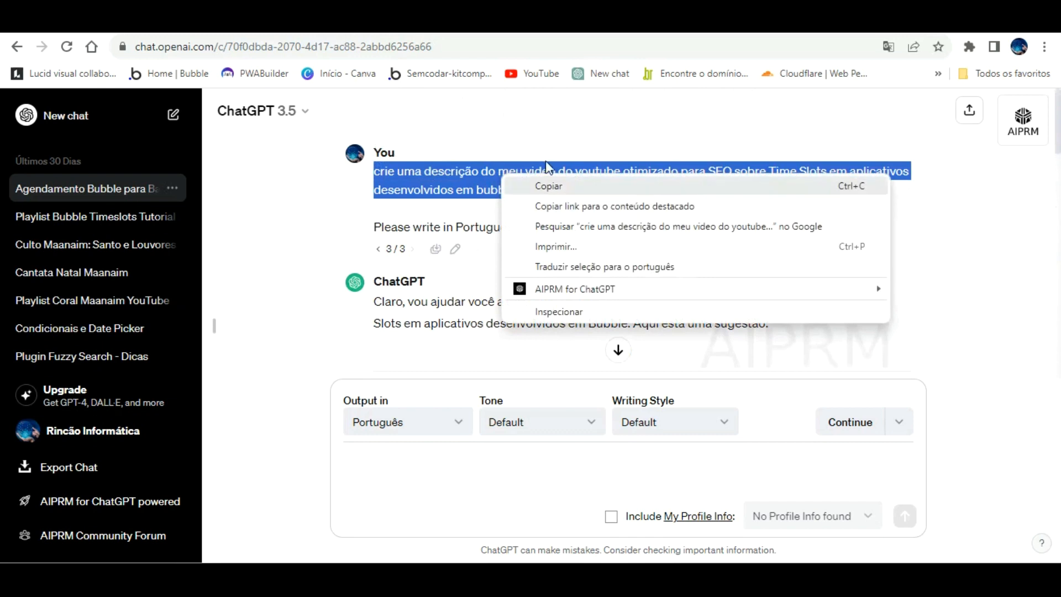
click(546, 184)
click(289, 36)
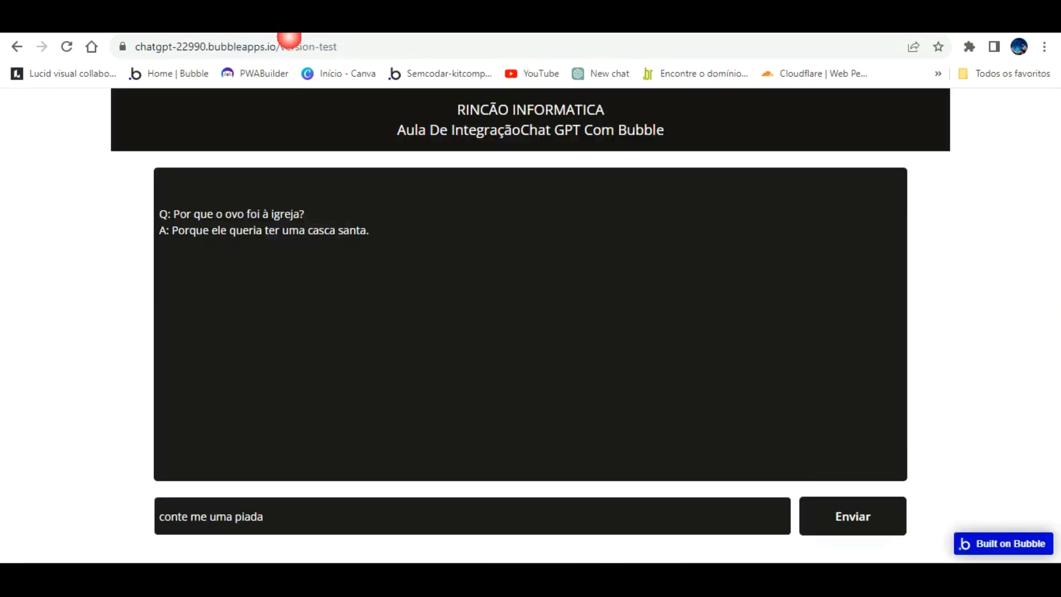
click(500, 36)
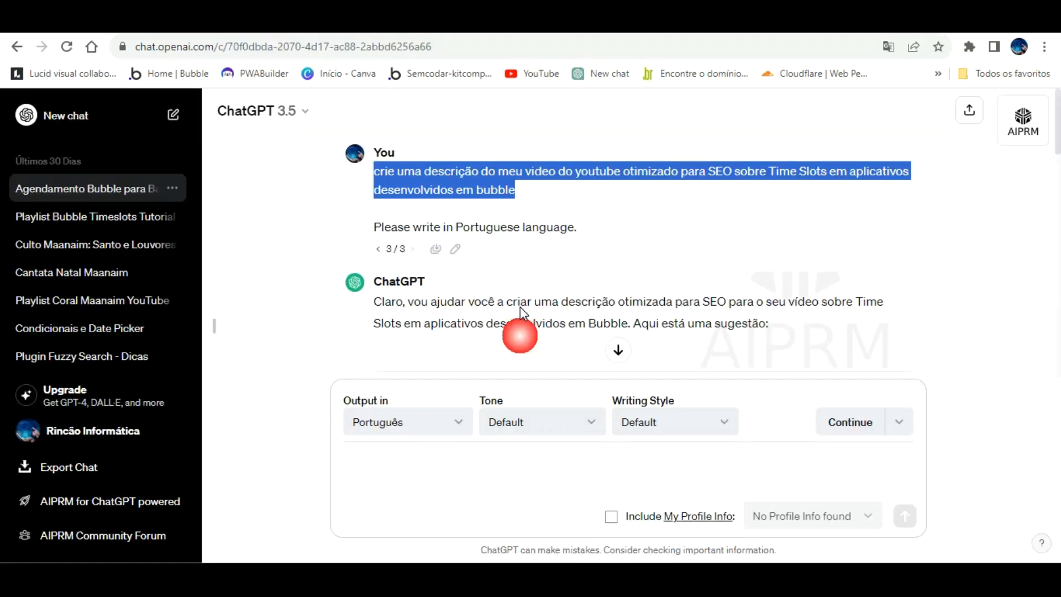
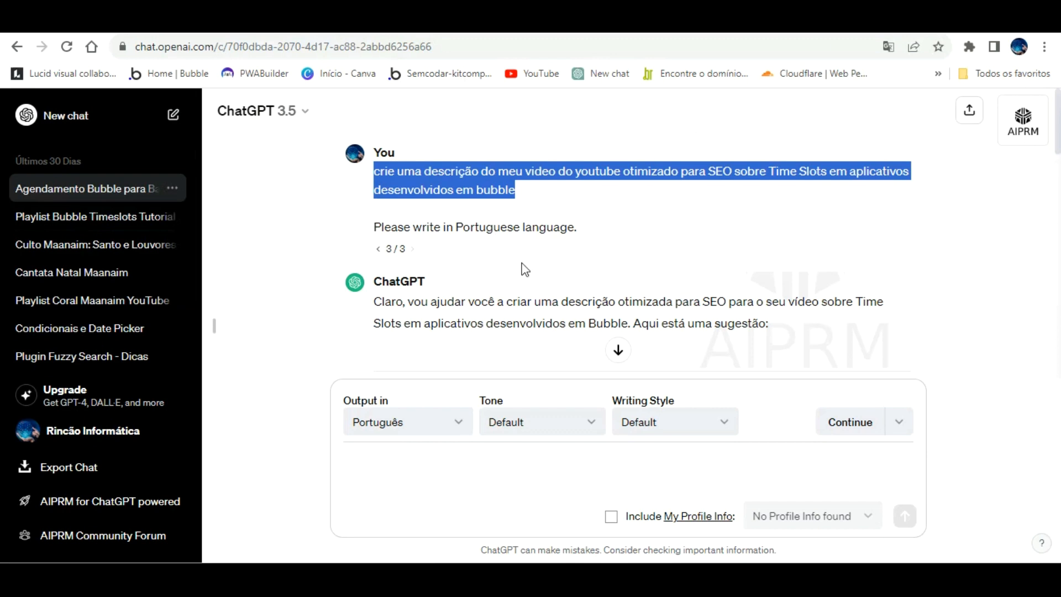
Replace the question in the page preview with the copied SEO video-description request about Time Slots and submit it.
scroll(525, 282, down, 8)
scroll(457, 284, down, 3)
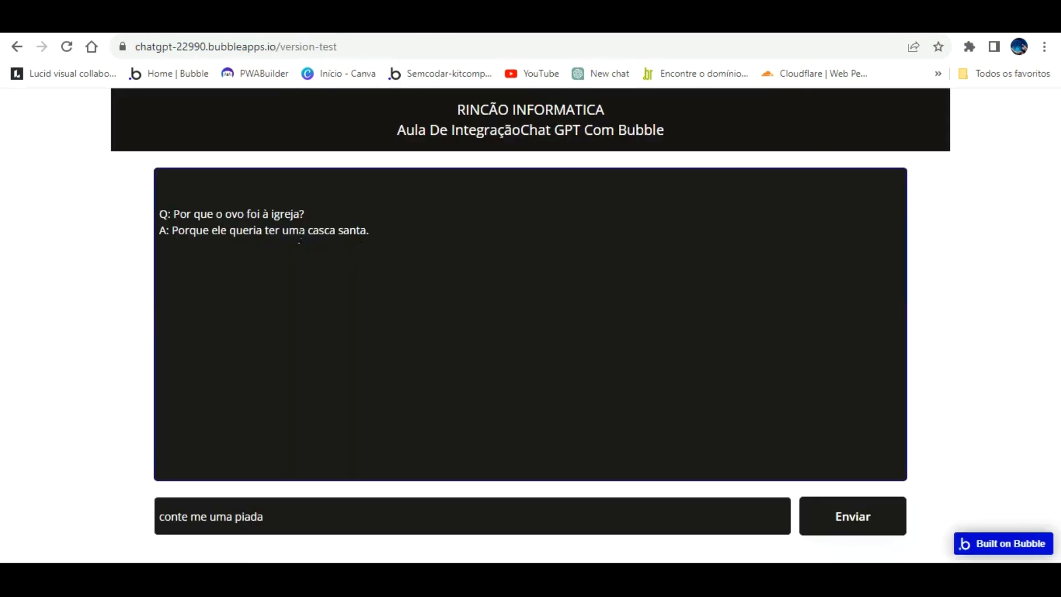
drag(265, 515, 70, 513)
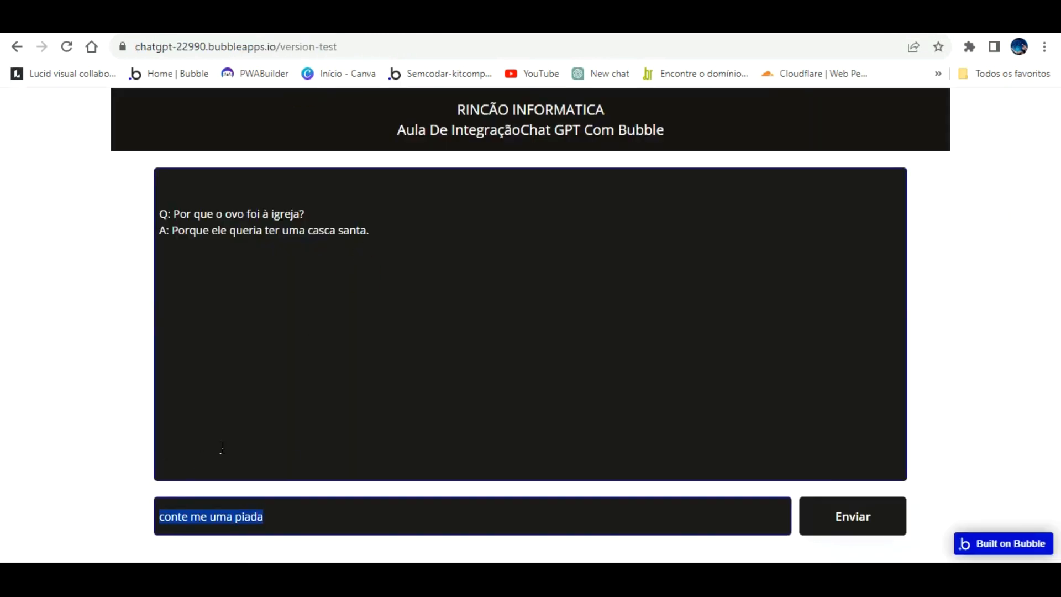
text(crie uma descrição do meu video do youtube otimizado para SEO sobre Time Slots em aplicativos desenvolvidos em bubble)
click(855, 498)
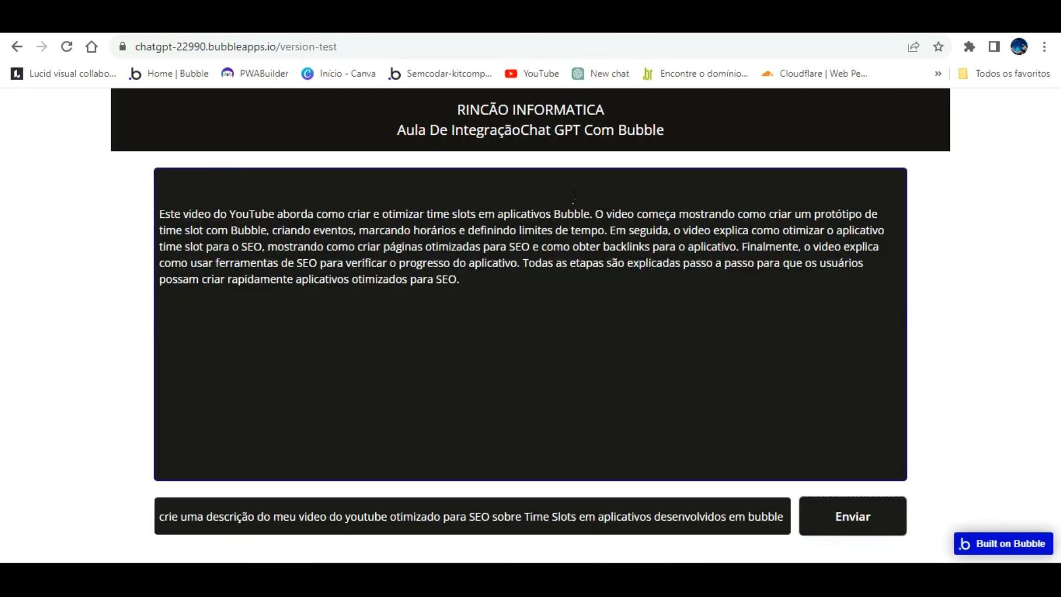
Insert line breaks in the generated answer before "O video começa", after "Em seguida," and before "Finalmente".
click(595, 214)
key(Return)
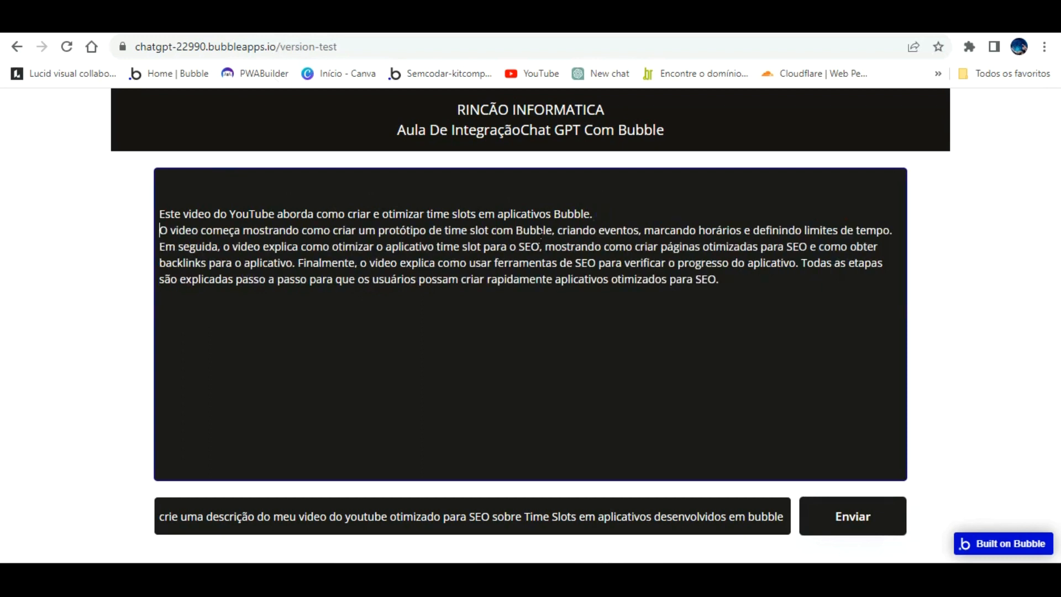
click(545, 247)
key(Return)
click(216, 278)
key(Return)
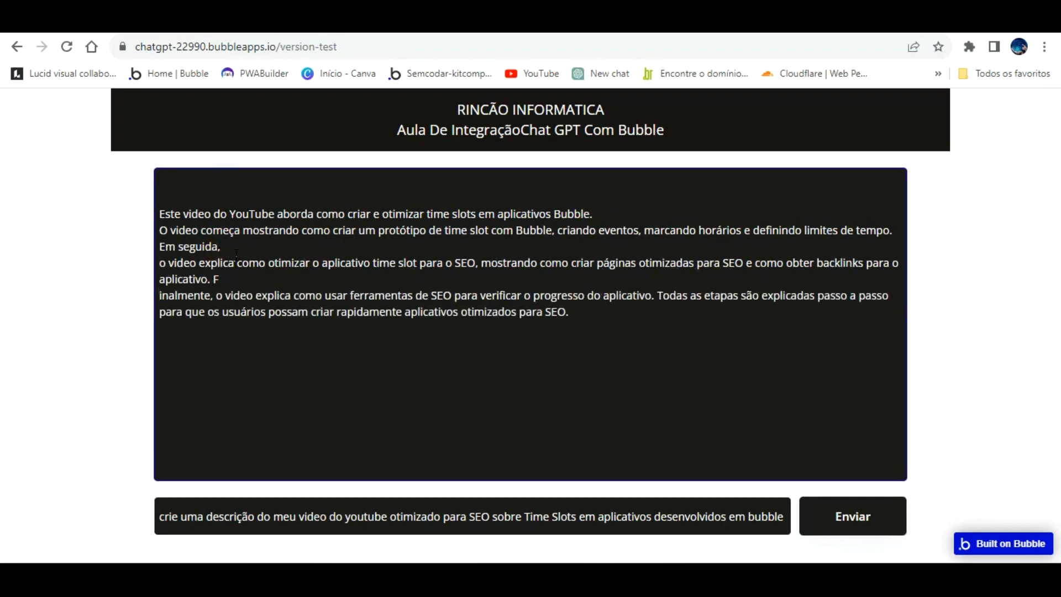
key(BackSpace)
click(213, 278)
key(Return)
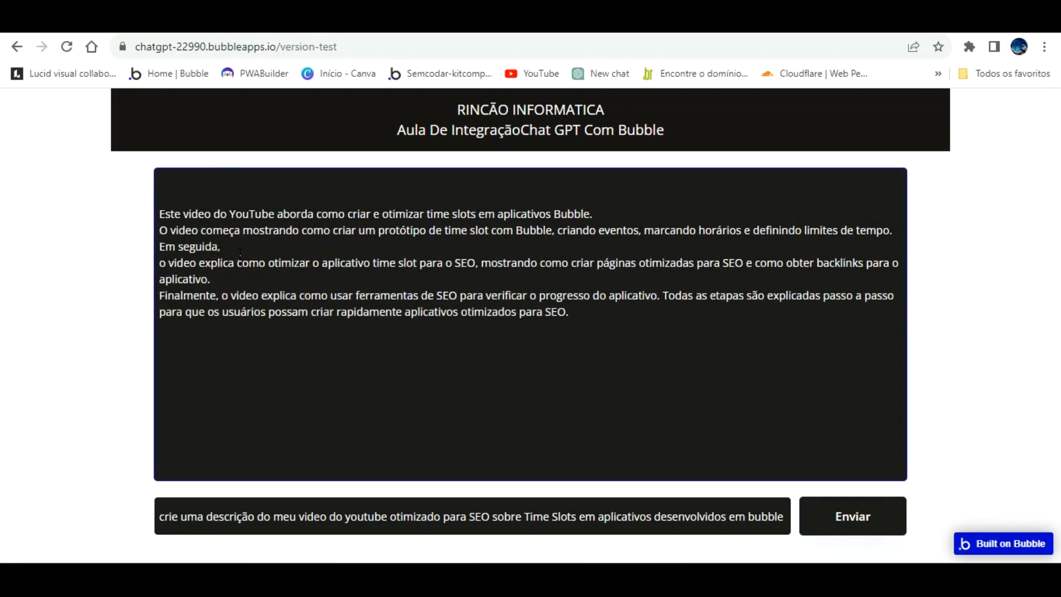
Separate the sentence "Todas as etapas são explicadas" into its own paragraph with a blank line above and no leading space.
click(659, 295)
key(Return)
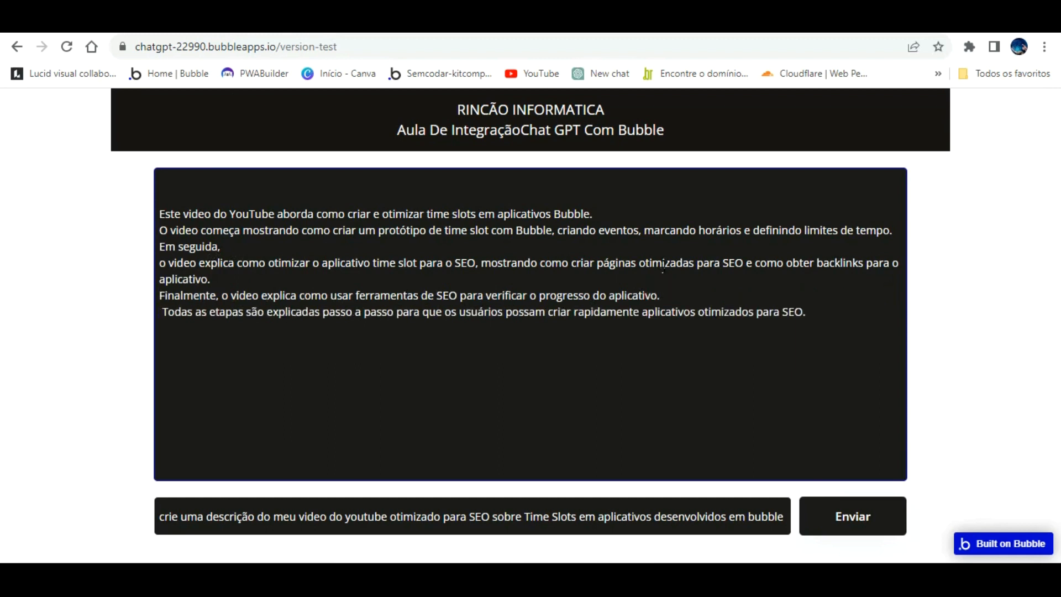
key(Return)
click(164, 327)
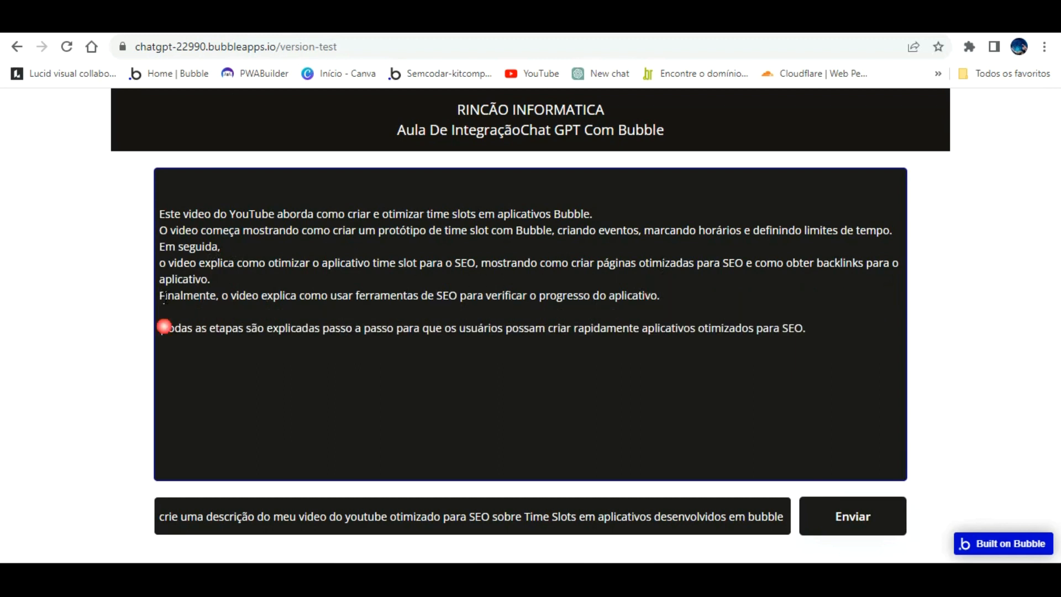
key(BackSpace)
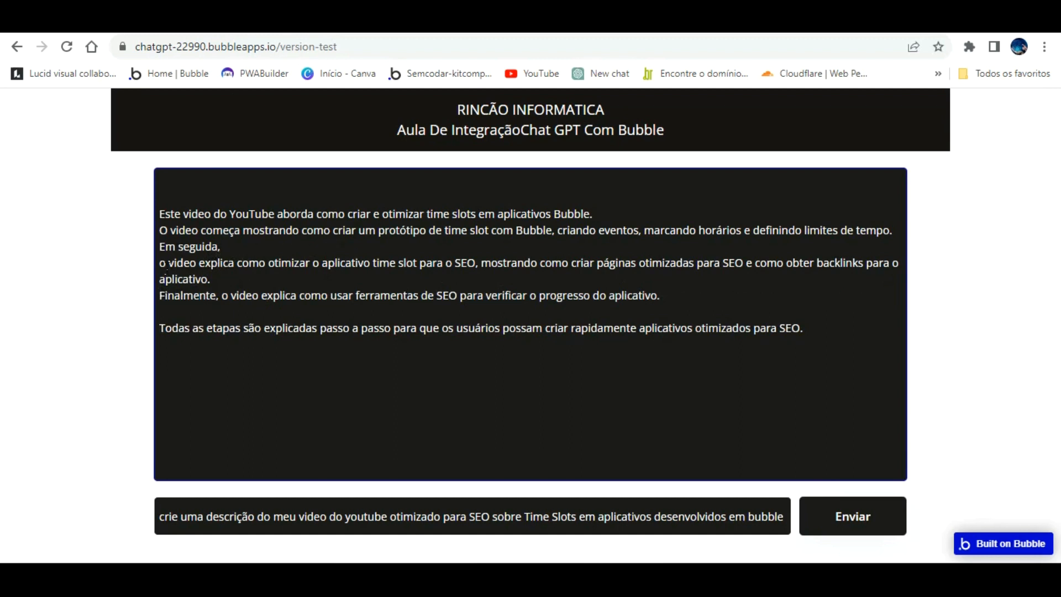
Add blank lines before "Finalmente" and "O video começa", and rejoin "Em seguida," with the rest of its sentence.
click(161, 295)
key(Return)
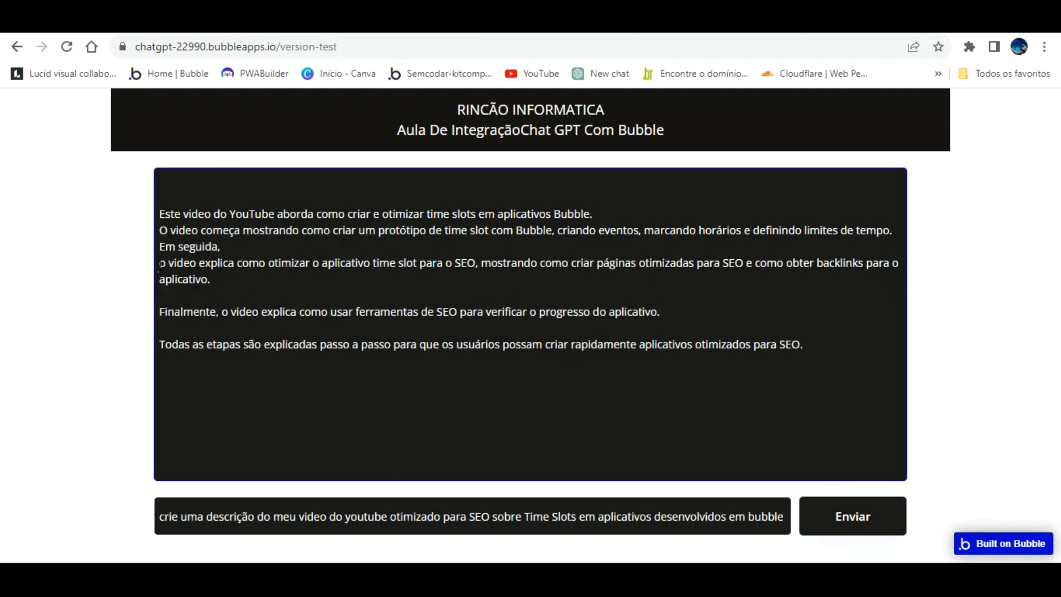
click(160, 263)
key(BackSpace)
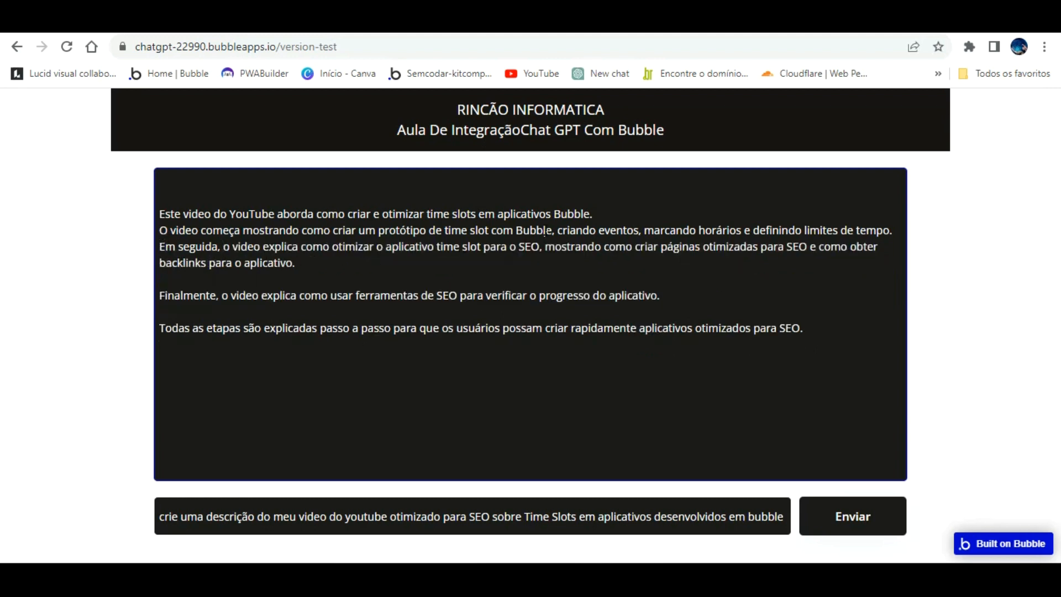
key(Return)
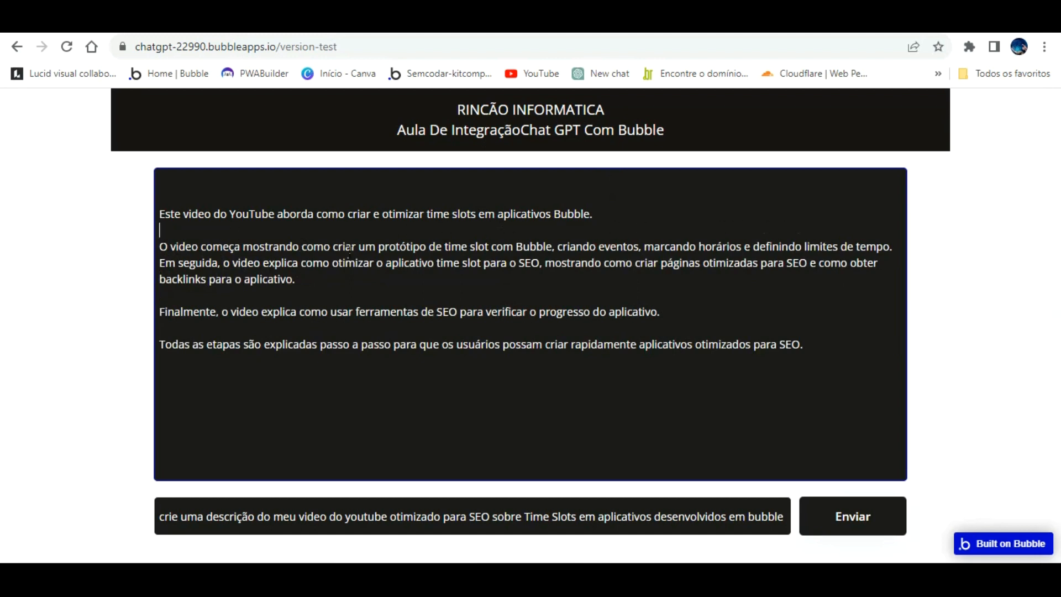
View the original description answer in the ChatGPT conversation for comparison and return to the page preview.
click(663, 22)
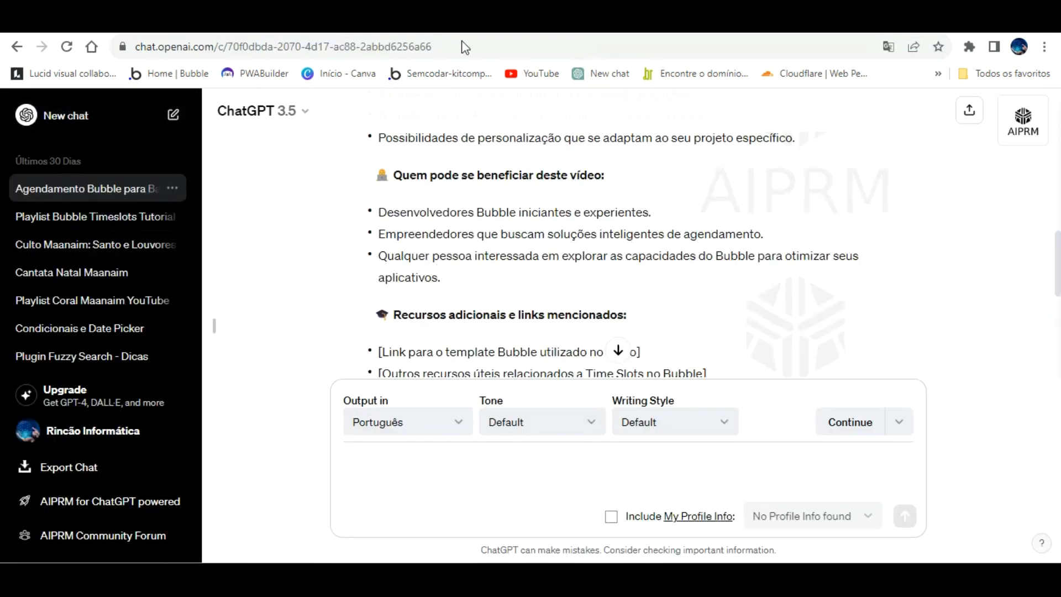
click(470, 23)
click(276, 22)
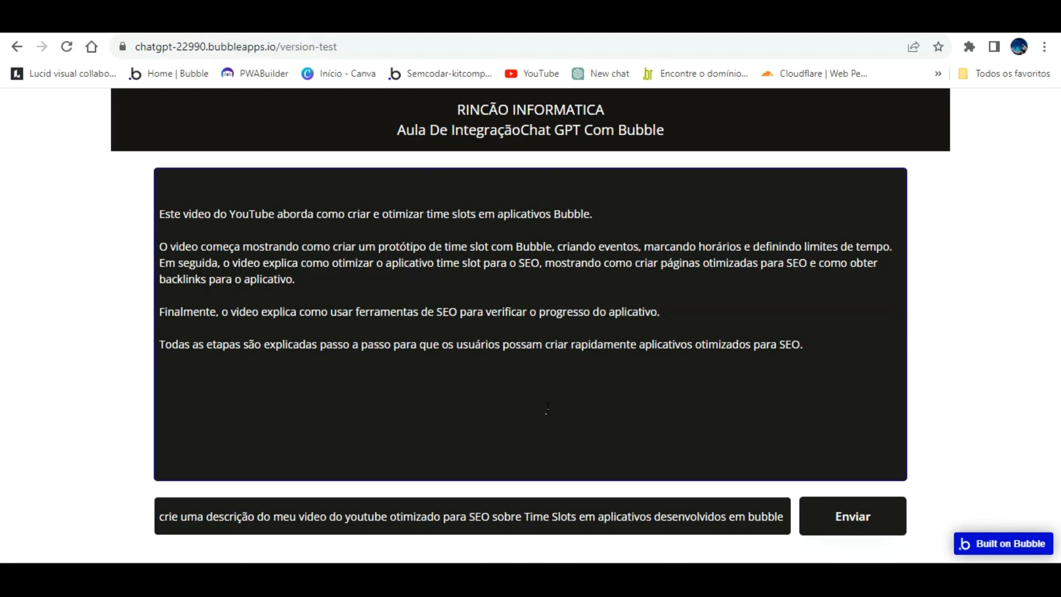
Clear the submitted request from the question field in the page preview.
click(681, 513)
drag(774, 493, 335, 498)
text(e)
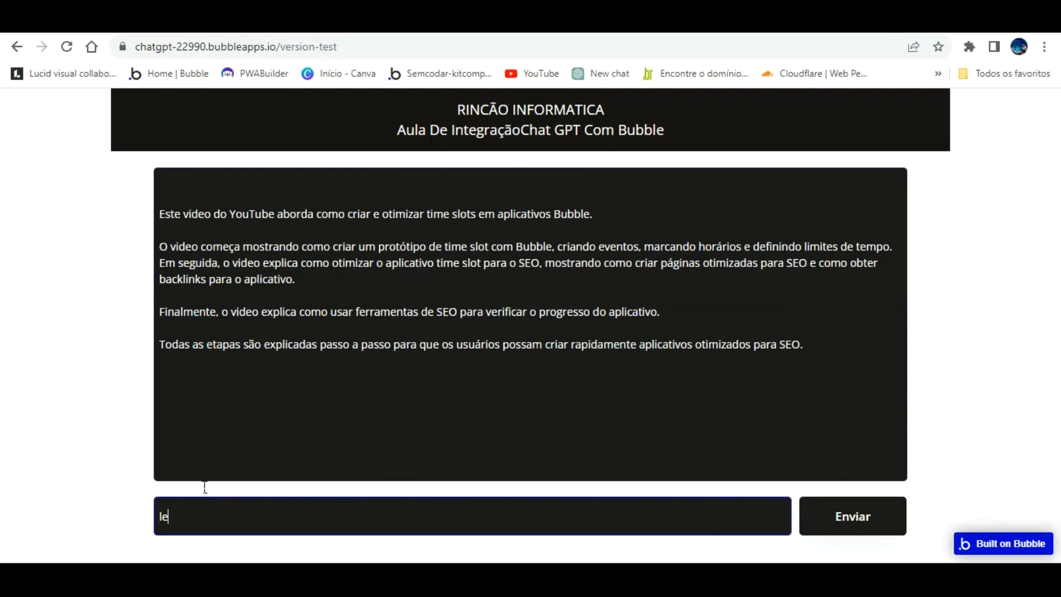
key(BackSpace)
key(BackSpace)
In the Bubble editor, add a Reset relevant inputs action after Set state in the "Button A is clicked" workflow.
click(110, 20)
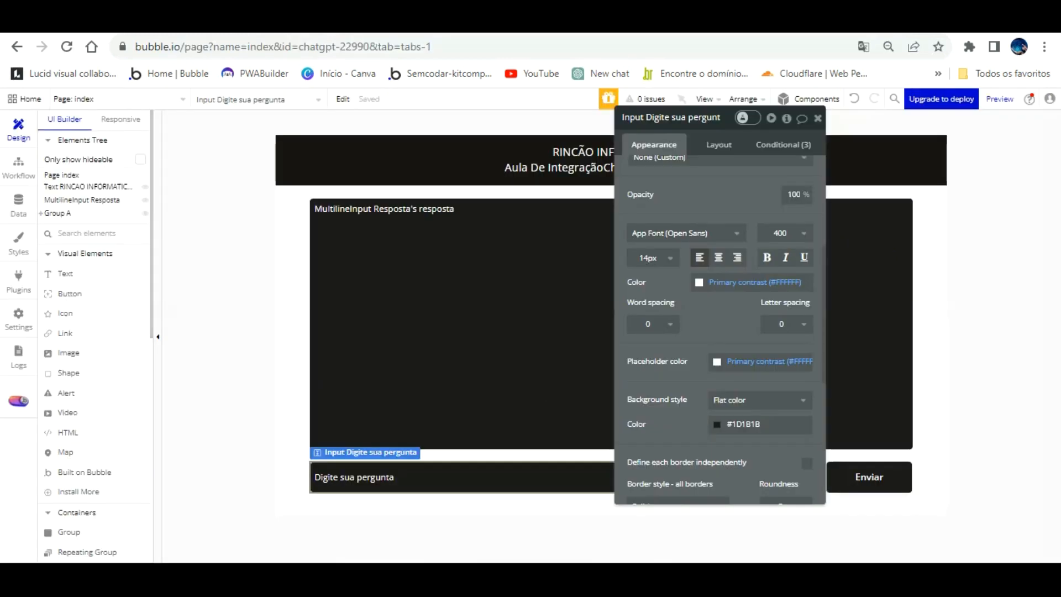
click(18, 162)
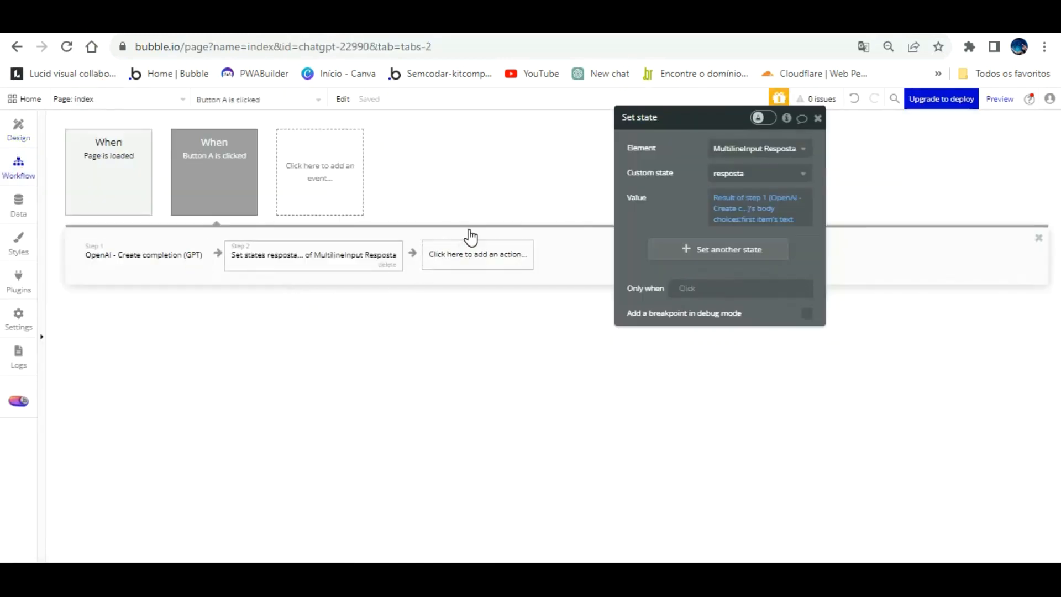
click(466, 253)
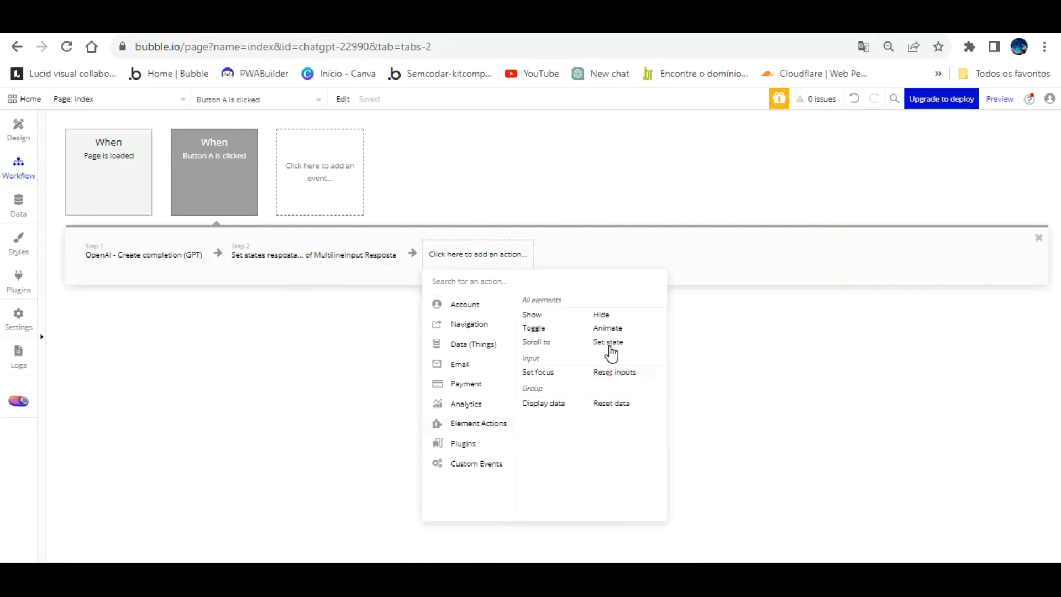
click(612, 372)
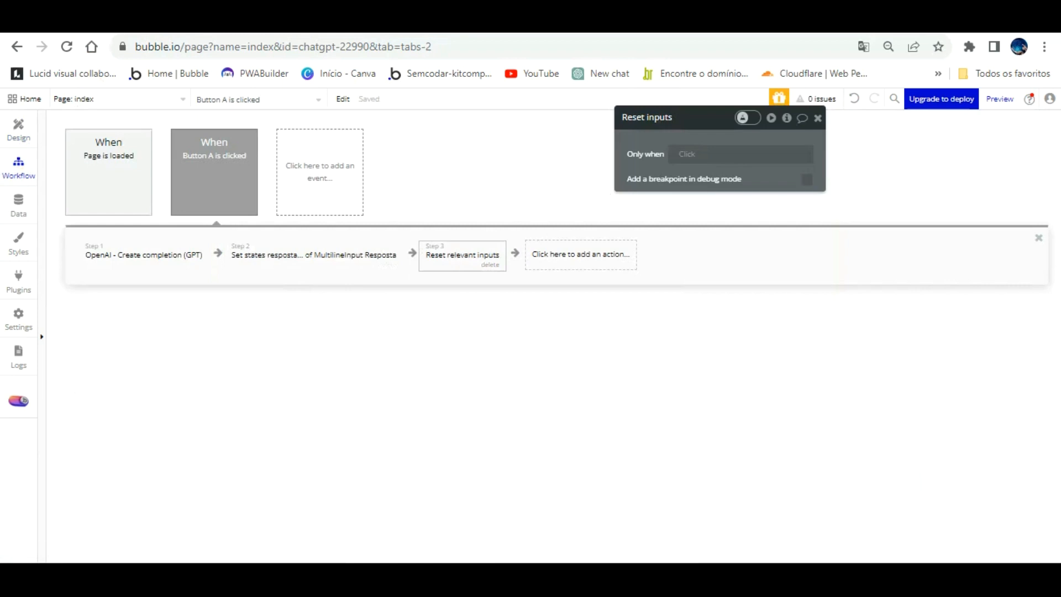
Reload the page preview and submit the question "crie uma titulo sobre meu video do youtube que integra chatgpt na plataforma bubble".
click(337, 20)
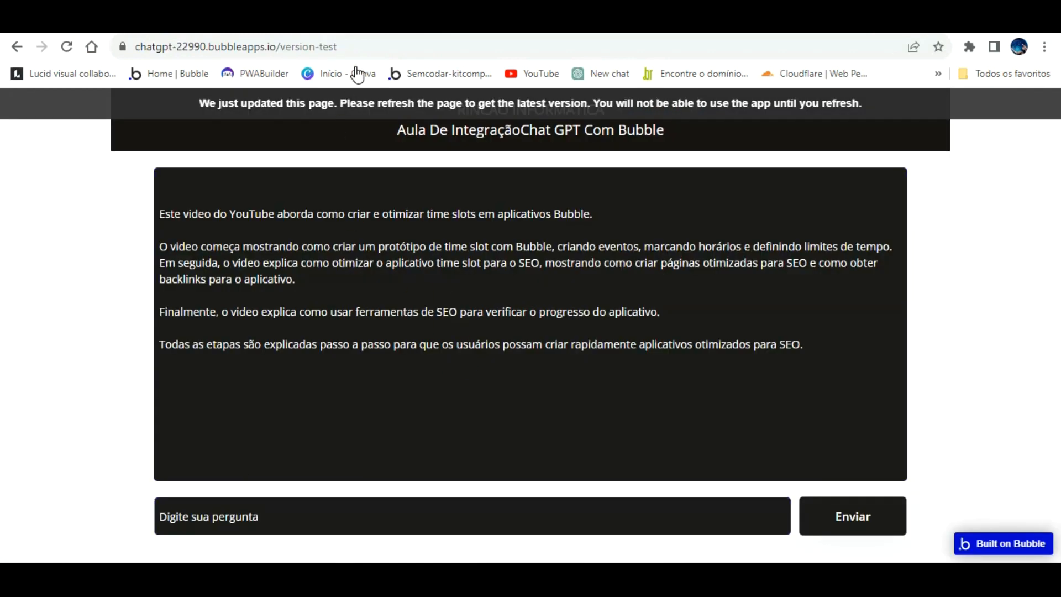
key(F5)
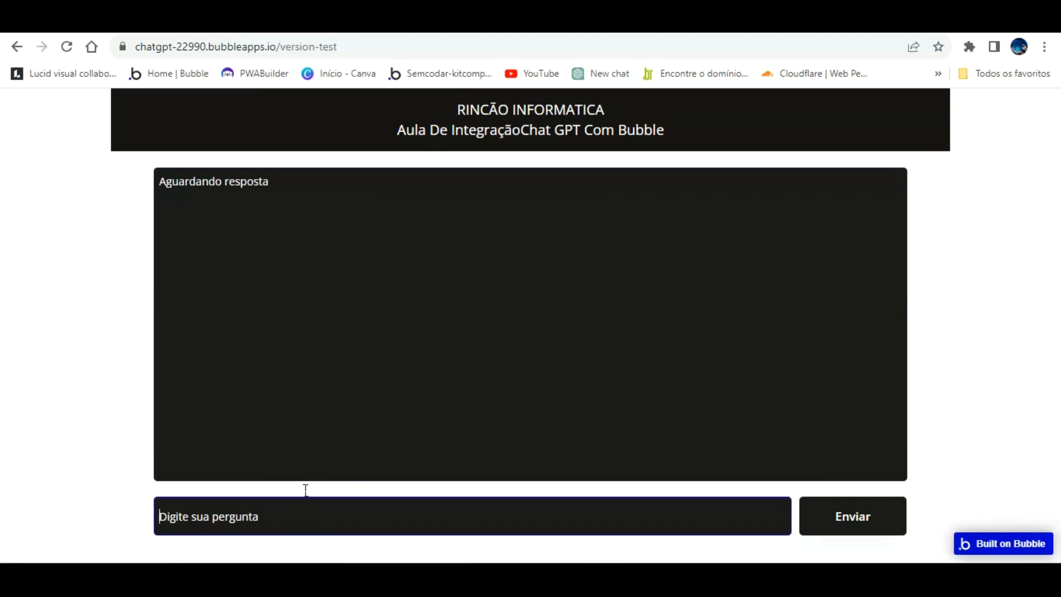
text(crie)
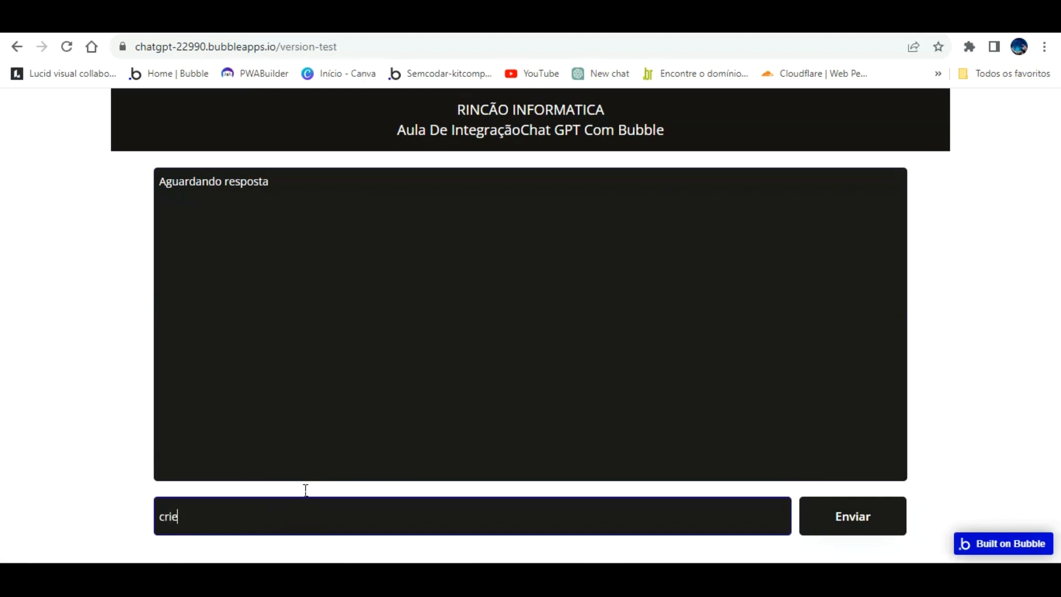
text( uma titulo sobre)
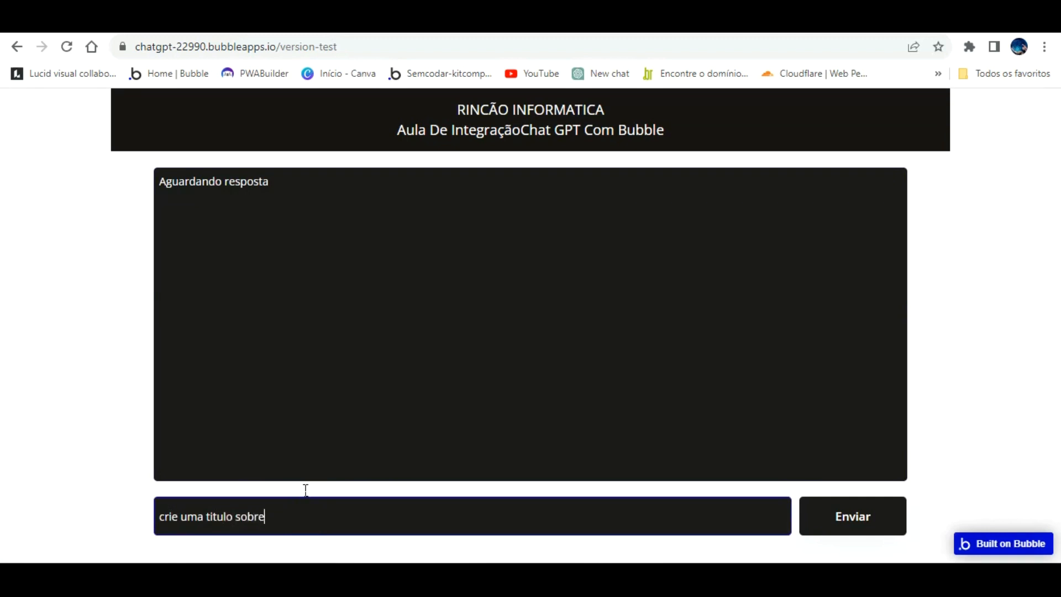
text( meu video do youtube que integra)
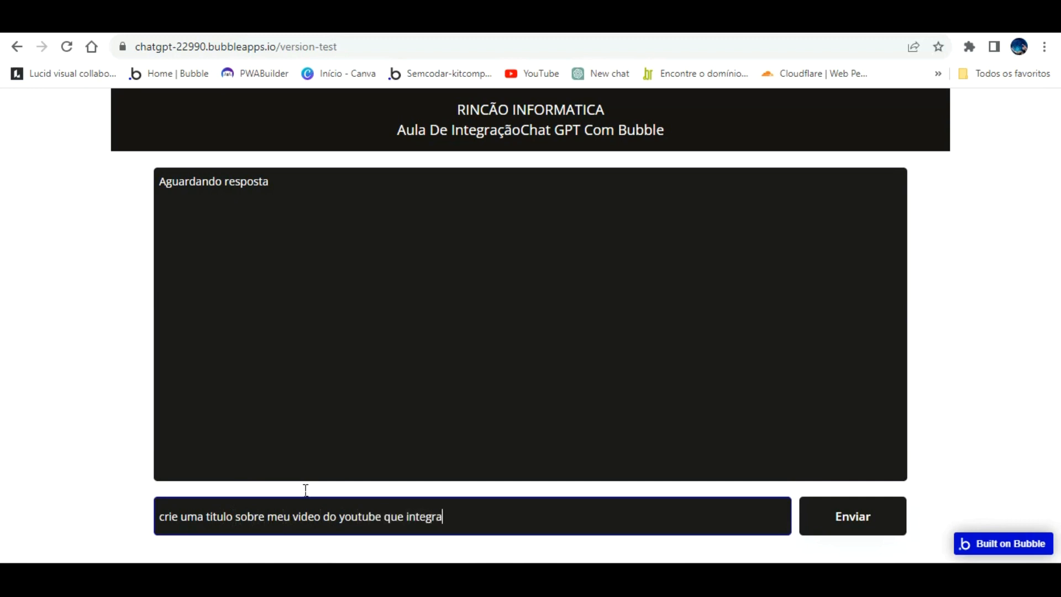
text( chatgpt na platafo)
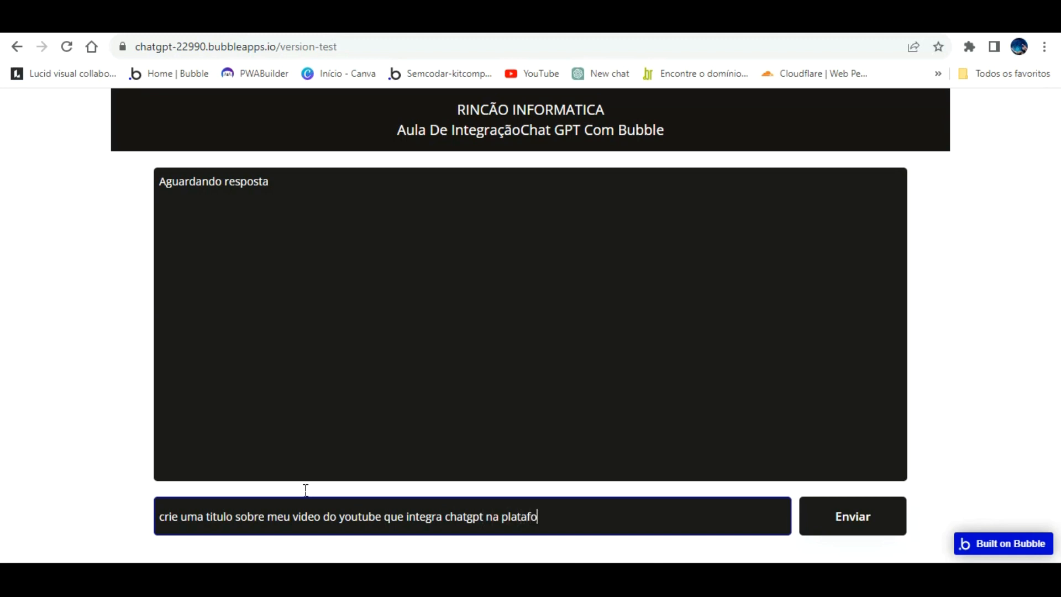
text(rma bubble)
key(Return)
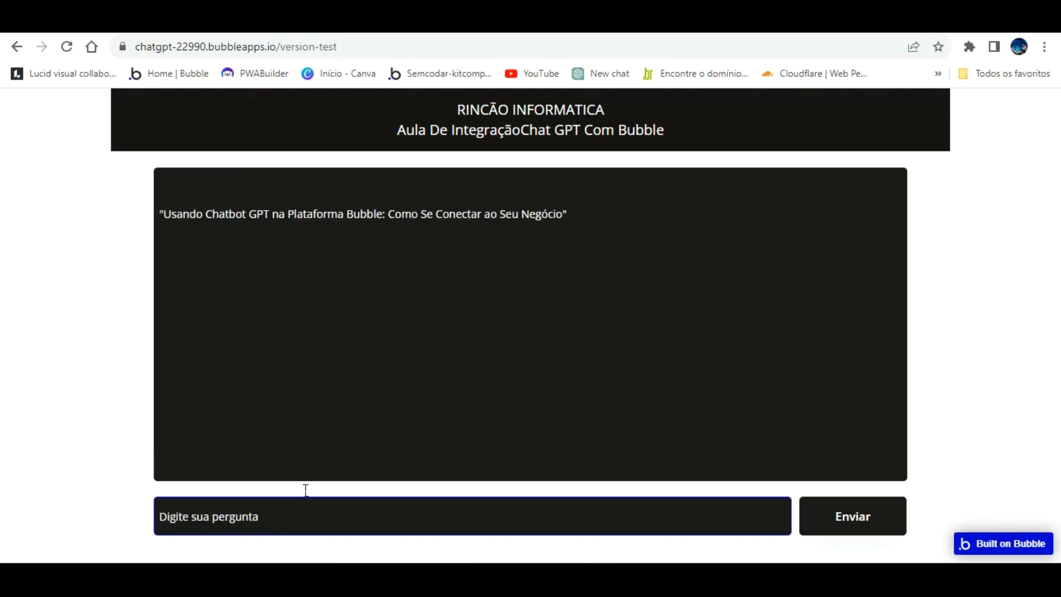
Submit the request "crie um código html de relogio digital na cora branca" in the page preview.
click(251, 224)
click(210, 515)
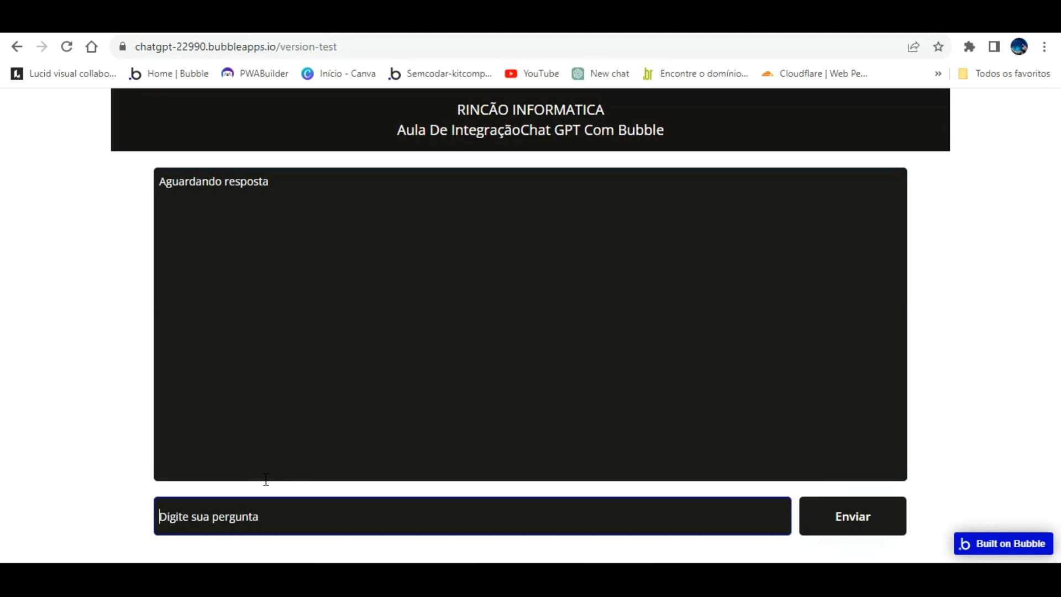
text(crie uma)
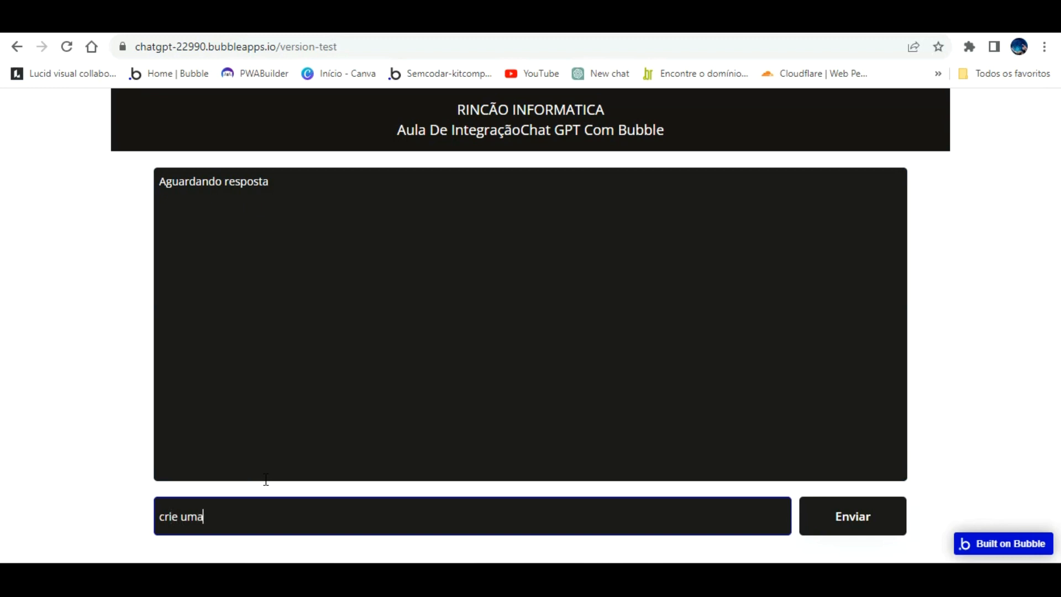
text(código de relgio)
key(BackSpace)
key(BackSpace)
key(BackSpace)
key(BackSpace)
key(BackSpace)
key(BackSpace)
key(BackSpace)
key(BackSpace)
key(BackSpace)
key(BackSpace)
key(BackSpace)
key(BackSpace)
key(BackSpace)
key(BackSpace)
text(código html de relogio)
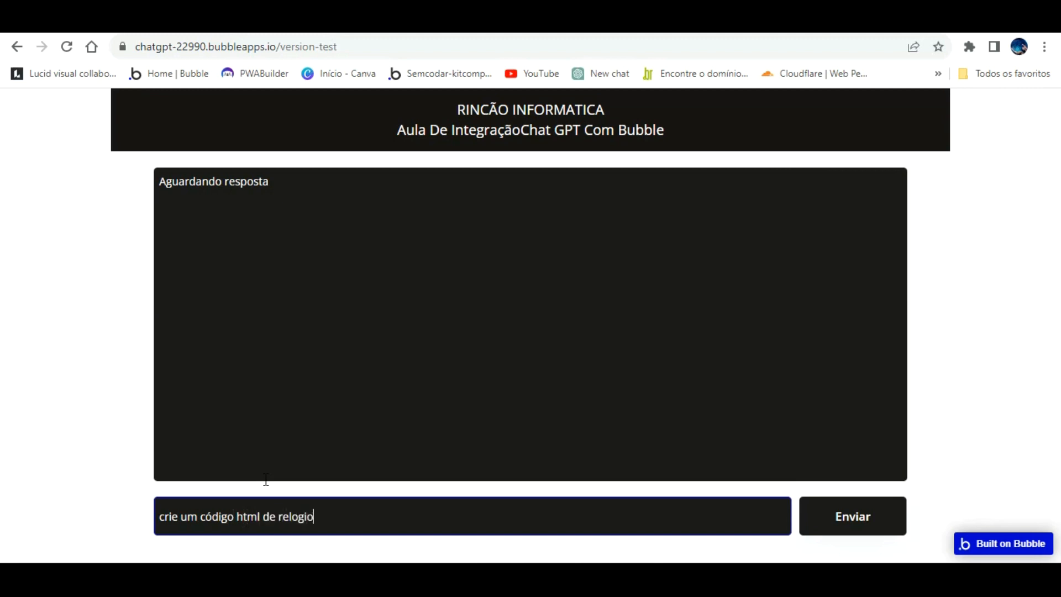
text( digital na cora branca)
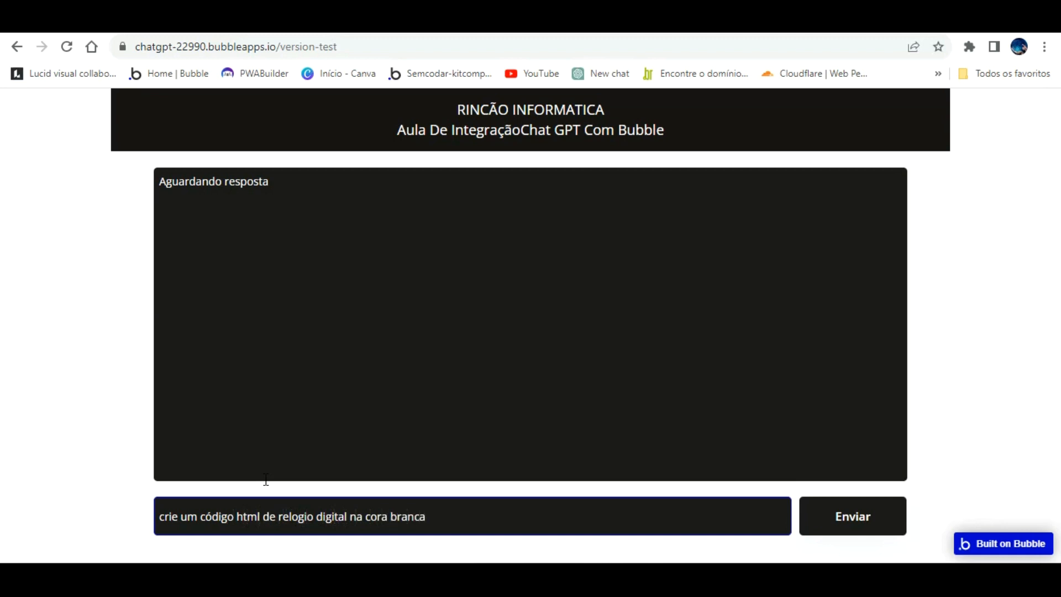
key(Return)
Select the entire generated digital-clock HTML code in the answer box and copy it.
click(456, 389)
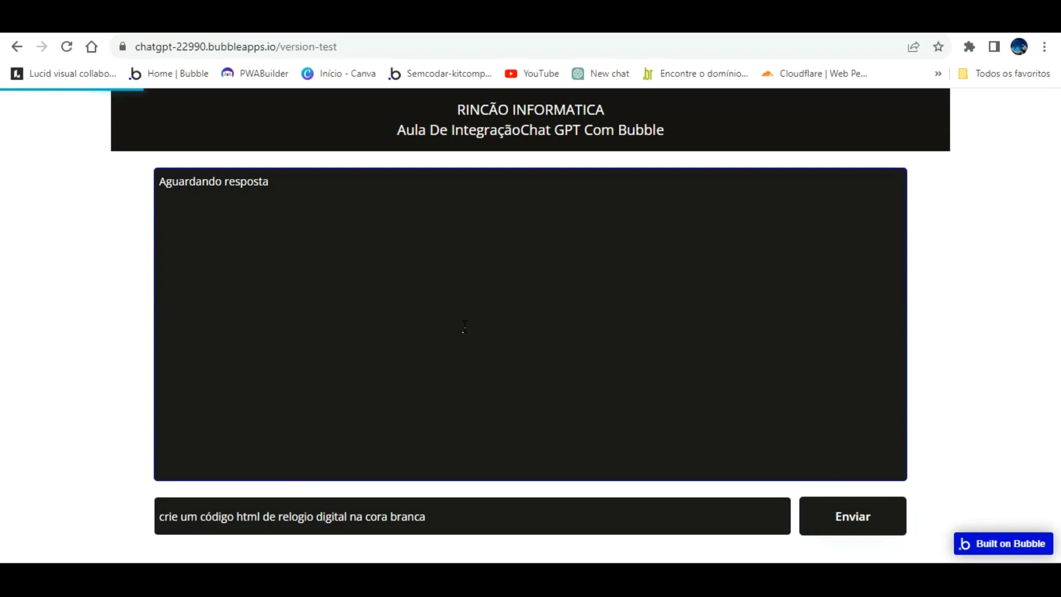
scroll(400, 343, down, 3)
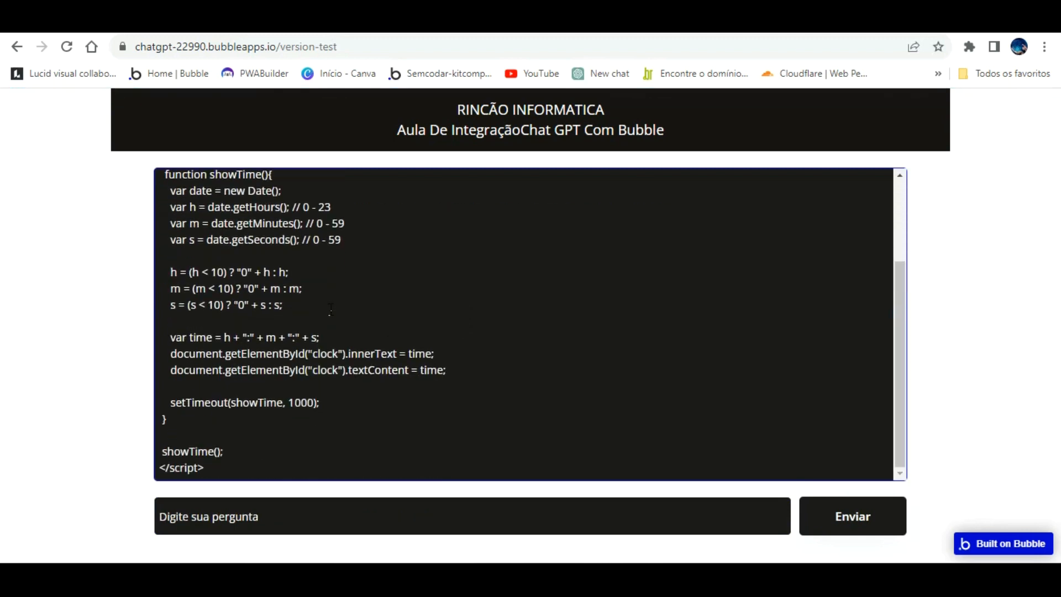
scroll(302, 313, up, 3)
drag(157, 184, 324, 461)
right_click(225, 188)
click(282, 243)
In the Bubble editor's design view, add an HTML element at the right end of the black header and paste the copied digital-clock code into it.
click(271, 23)
click(29, 120)
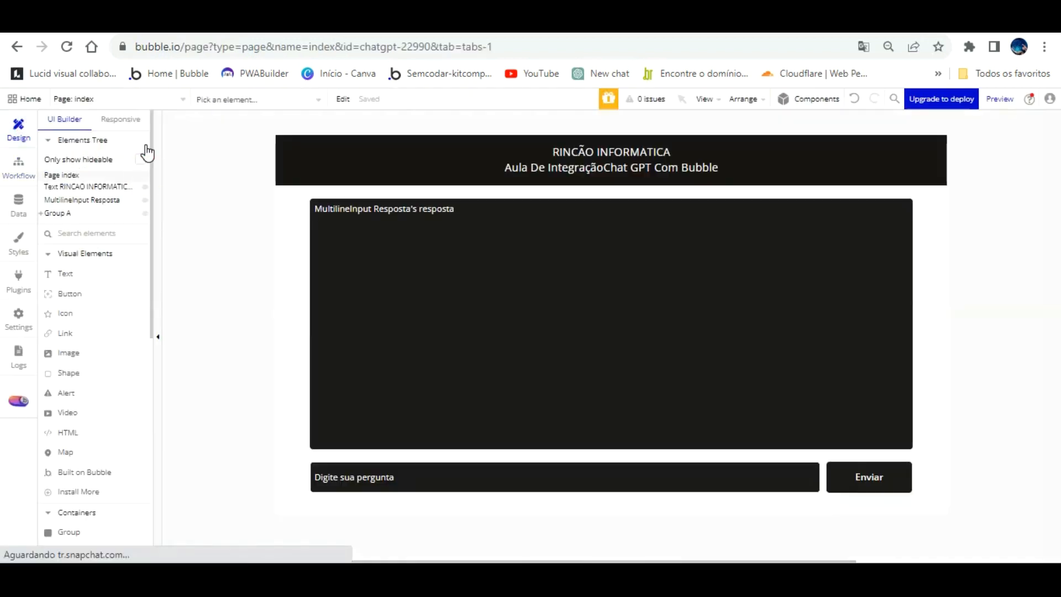
right_click(820, 138)
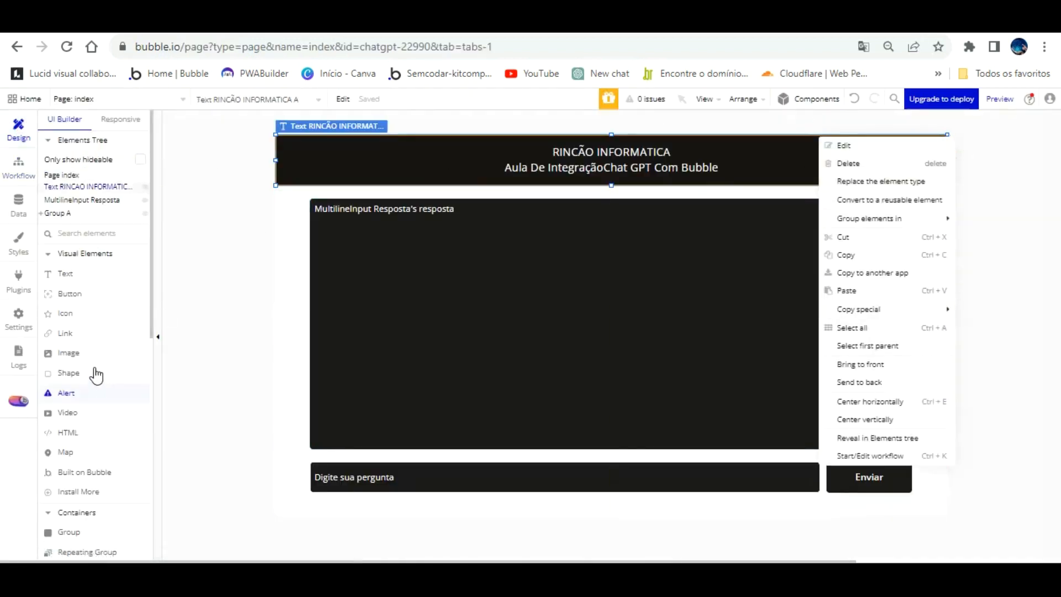
click(68, 432)
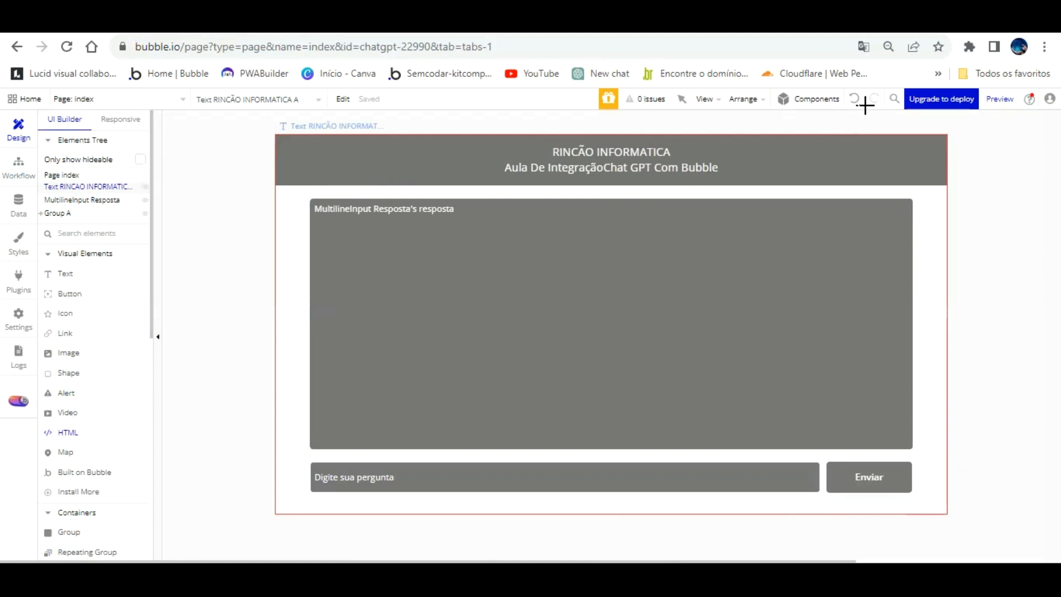
mouse_move(786, 174)
mouse_down()
mouse_move(860, 144)
mouse_move(900, 144)
mouse_up()
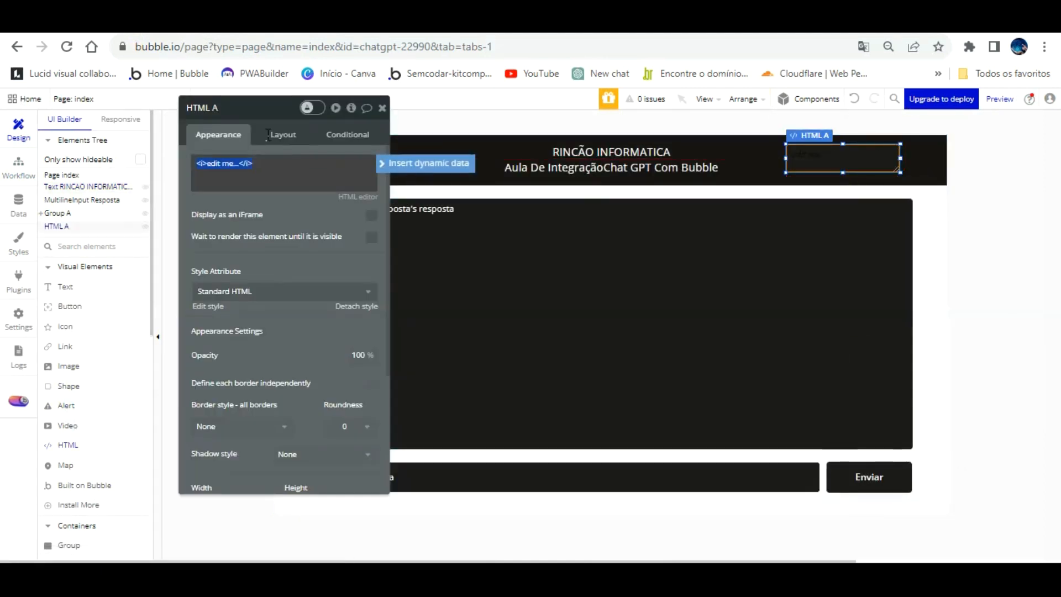
text(<div style="background-color: white; width: 200px; height: 200px; text-align: center; font-size: 40px;">   <span id="clock">00:00:00</span> </div>  <script>  function showTime(){   var date = new Date();   var h = date.getHours(); // 0 - 23   var m = date.getMinutes(); // 0 - 59   var s = date.getSeconds(); // 0 - 59    h = (h < 10) ? "0" + h : h;   m = (m < 10) ? "0" + m : m;   s = (s < 10) ? "0" + s : s;    var time = h + ":" + m + ":" + s;   document.getElementById("clock").innerText = time;   document.getElementById("clock").textContent = time;    setTimeout(showTime, 1000);  }   showTime(); </script>)
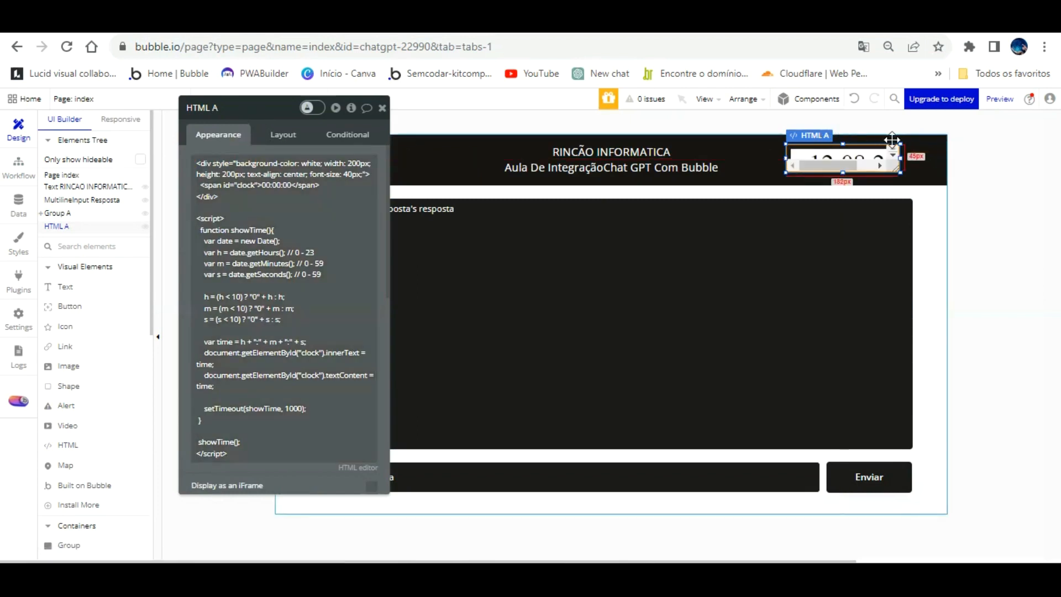
Enlarge the clock's HTML element to about 225 px wide and 83 px tall, spanning the height of the header.
drag(899, 143, 917, 157)
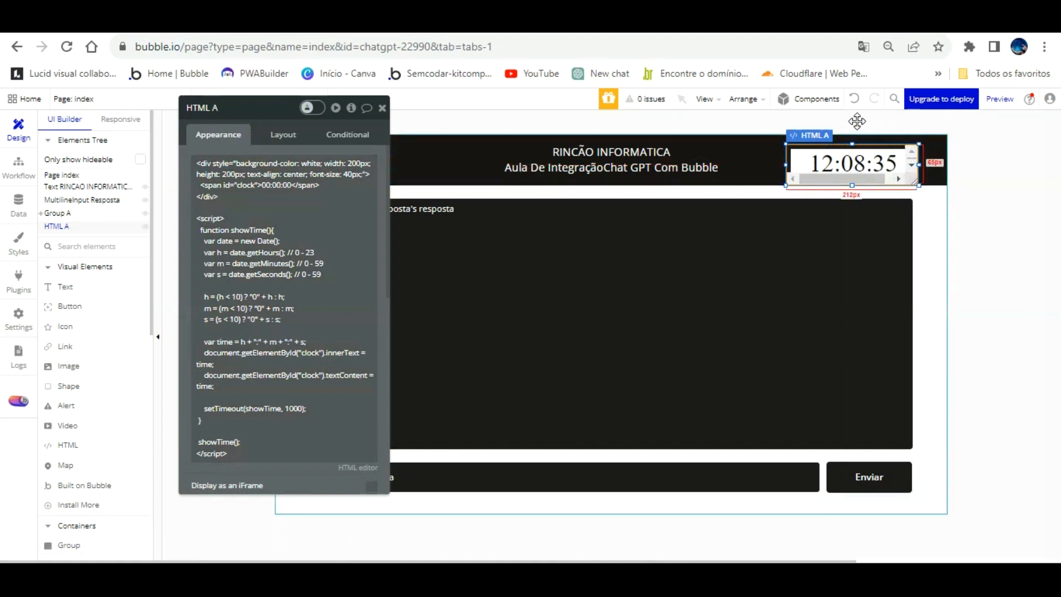
drag(853, 115, 853, 110)
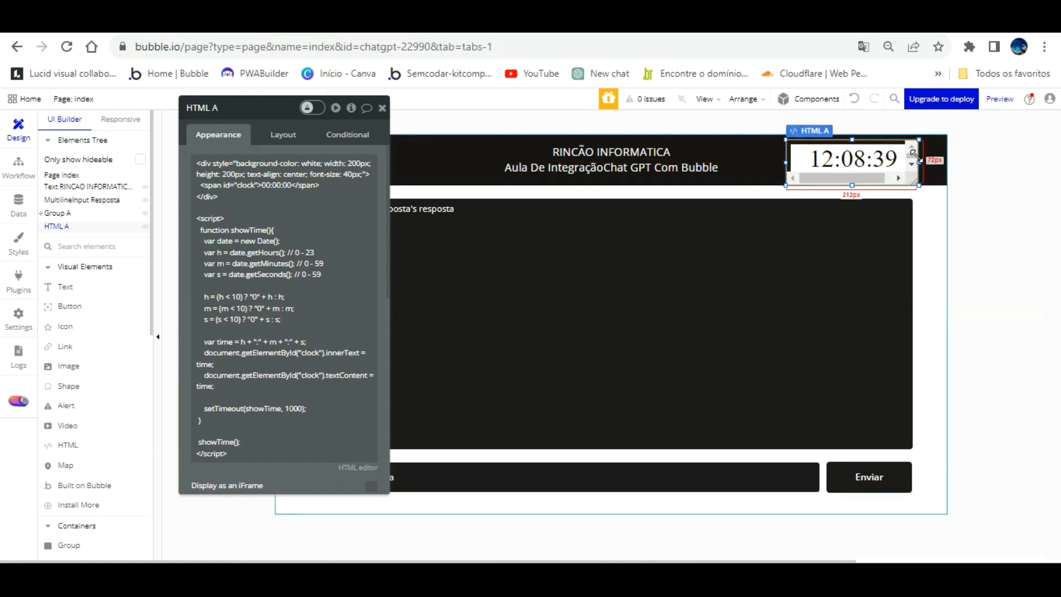
mouse_move(919, 160)
mouse_down()
mouse_move(951, 160)
mouse_move(928, 162)
mouse_up()
drag(866, 145, 865, 141)
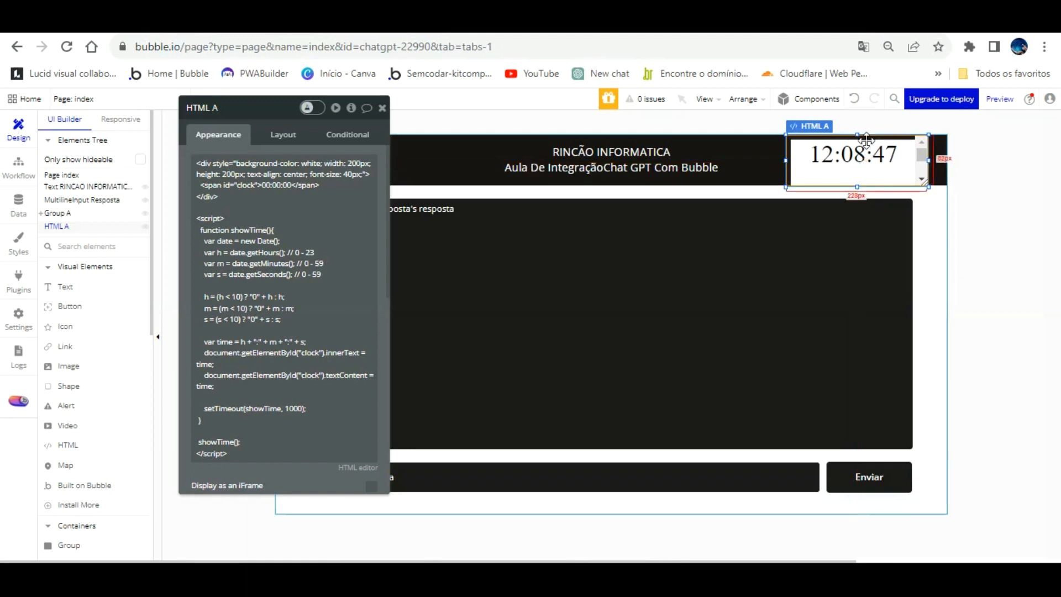
click(855, 99)
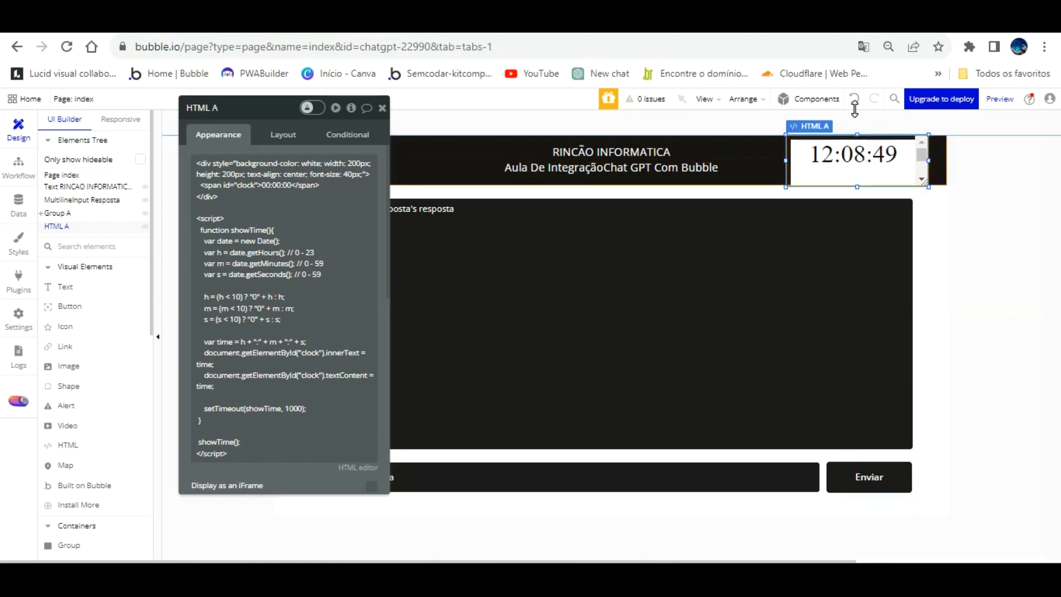
drag(856, 116, 855, 111)
Switch to the page preview and reload it to test the clock in the header.
click(306, 23)
click(312, 100)
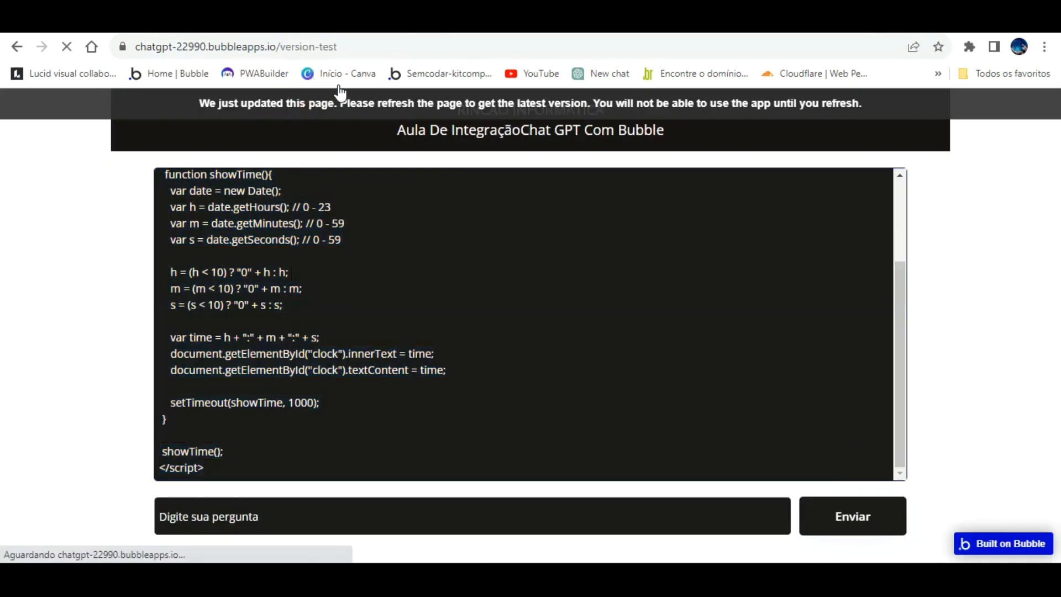